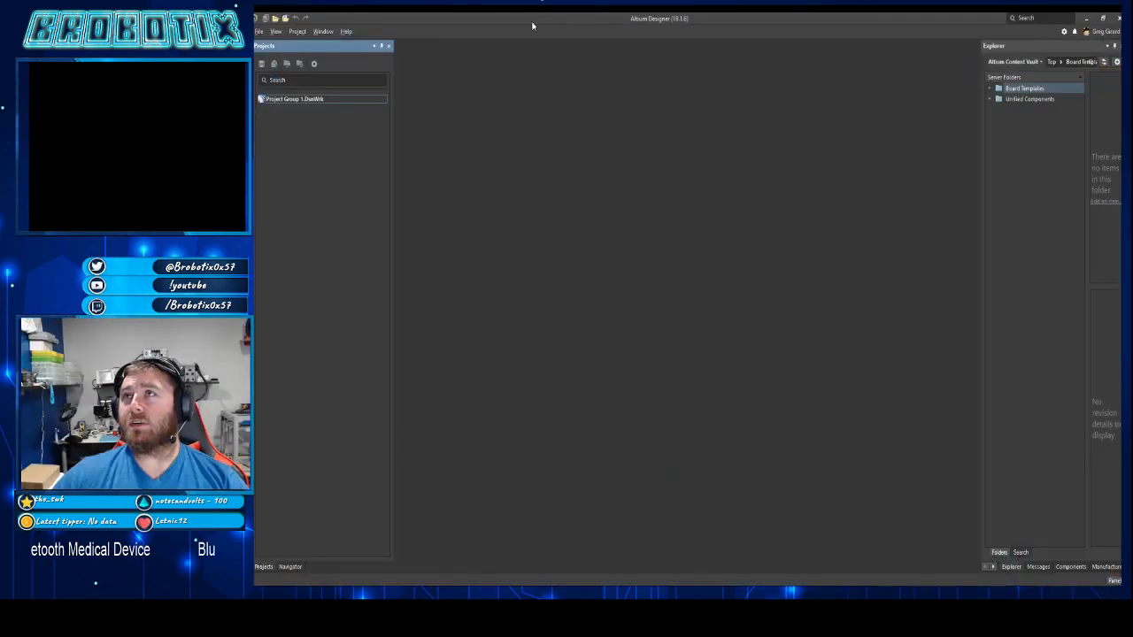
# - Create a local PCB project named USB_Example using the Default project type
pyautogui.rightClick(303, 100)
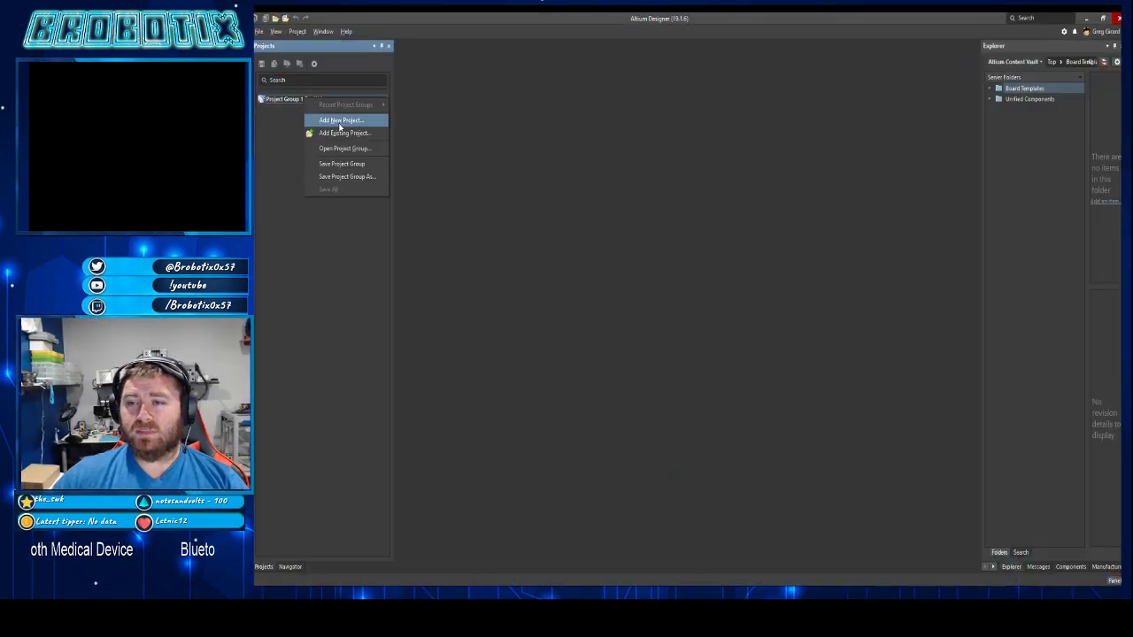
pyautogui.click(260, 31)
pyautogui.click(259, 31)
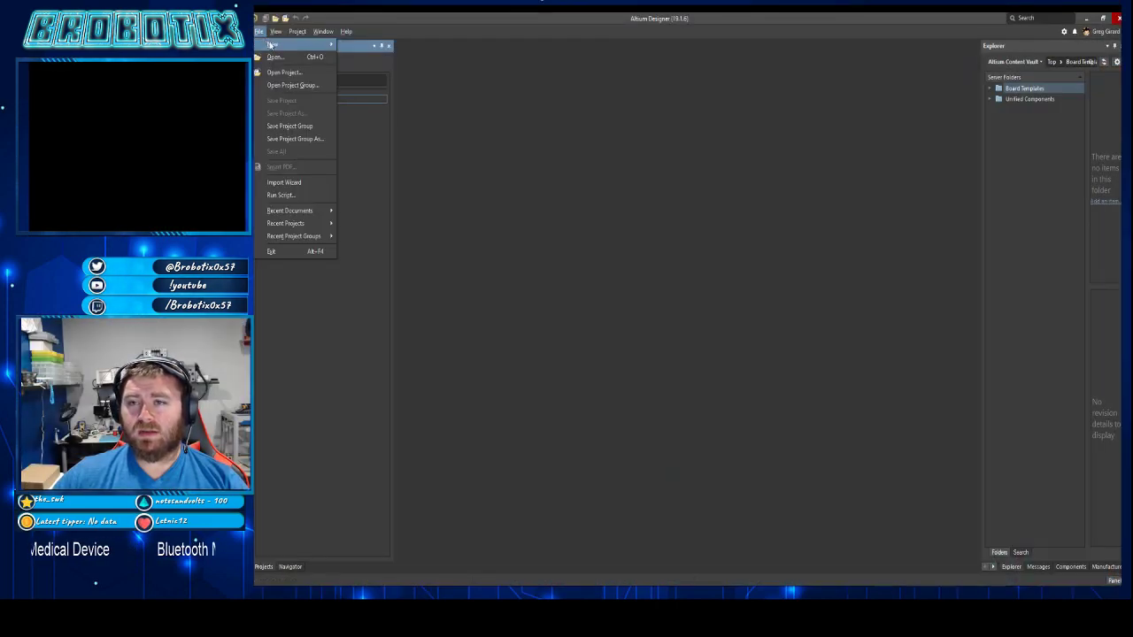
pyautogui.moveTo(274, 44)
pyautogui.click(360, 44)
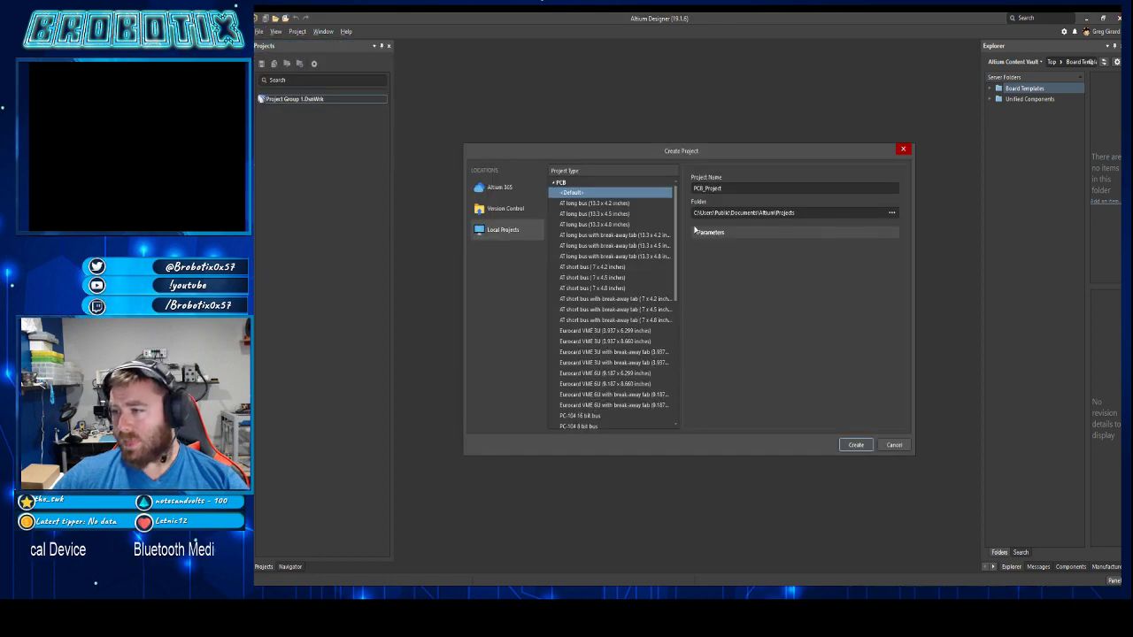
pyautogui.doubleClick(767, 185)
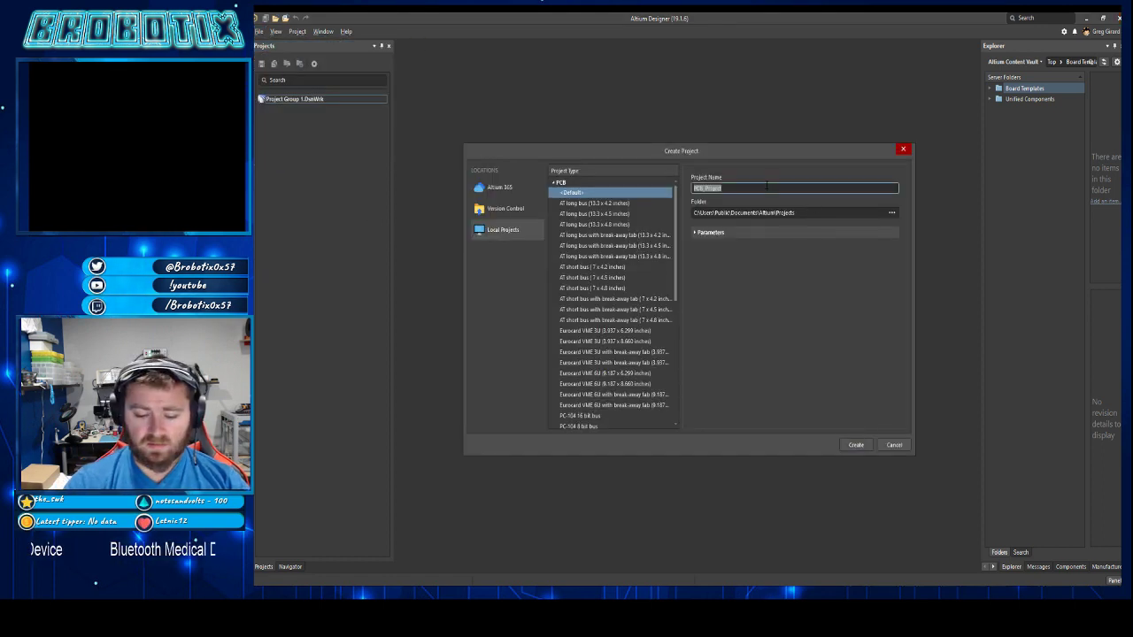
pyautogui.write('USB_Example')
pyautogui.hotkey('ctrl', 'a')
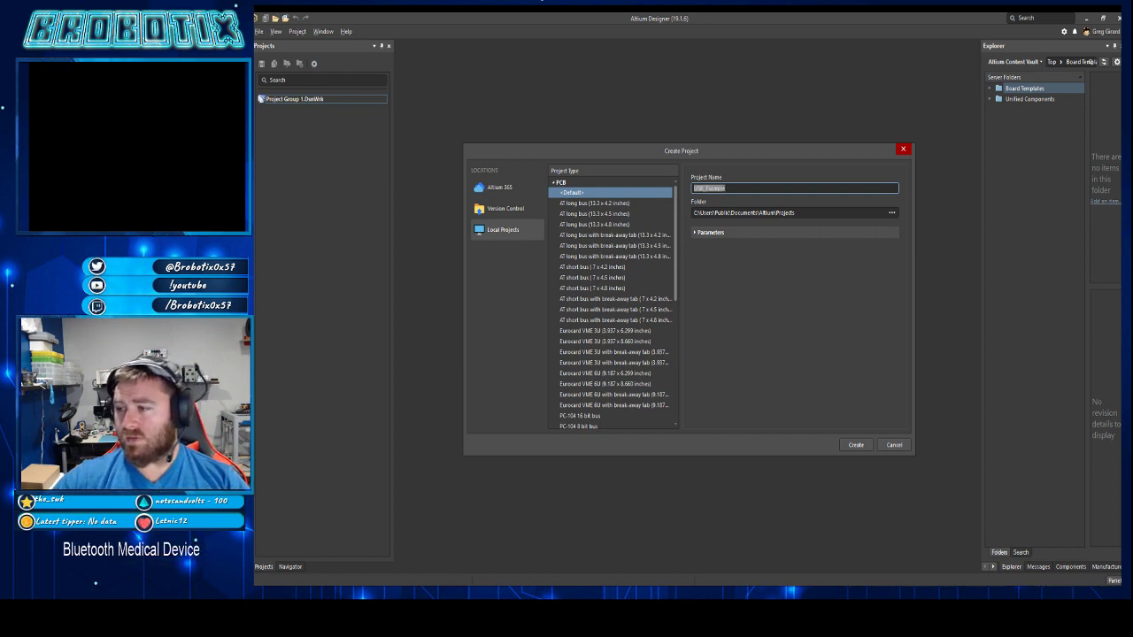
pyautogui.click(855, 444)
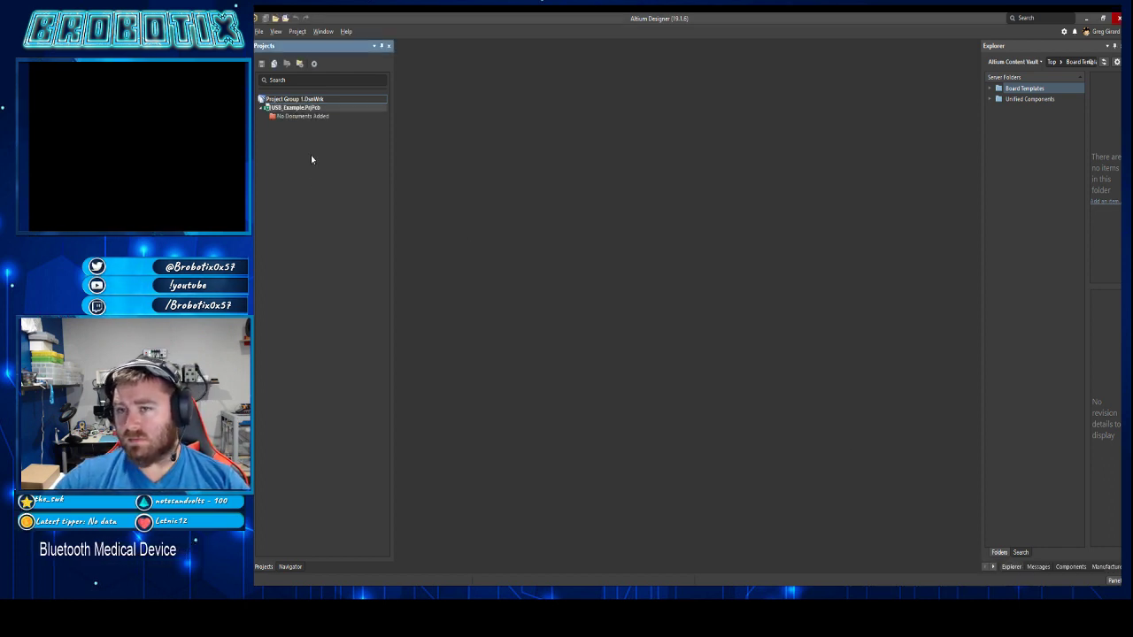
# - Add a new schematic document and a new PCB document to the USB_Example project
pyautogui.rightClick(307, 110)
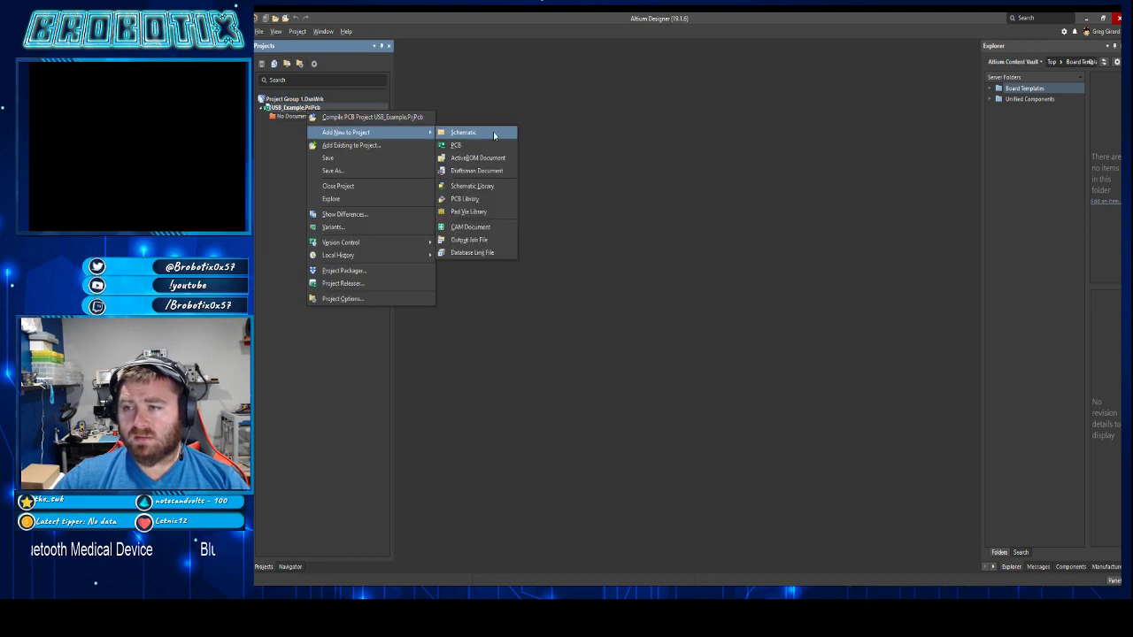
pyautogui.moveTo(347, 134)
pyautogui.click(492, 130)
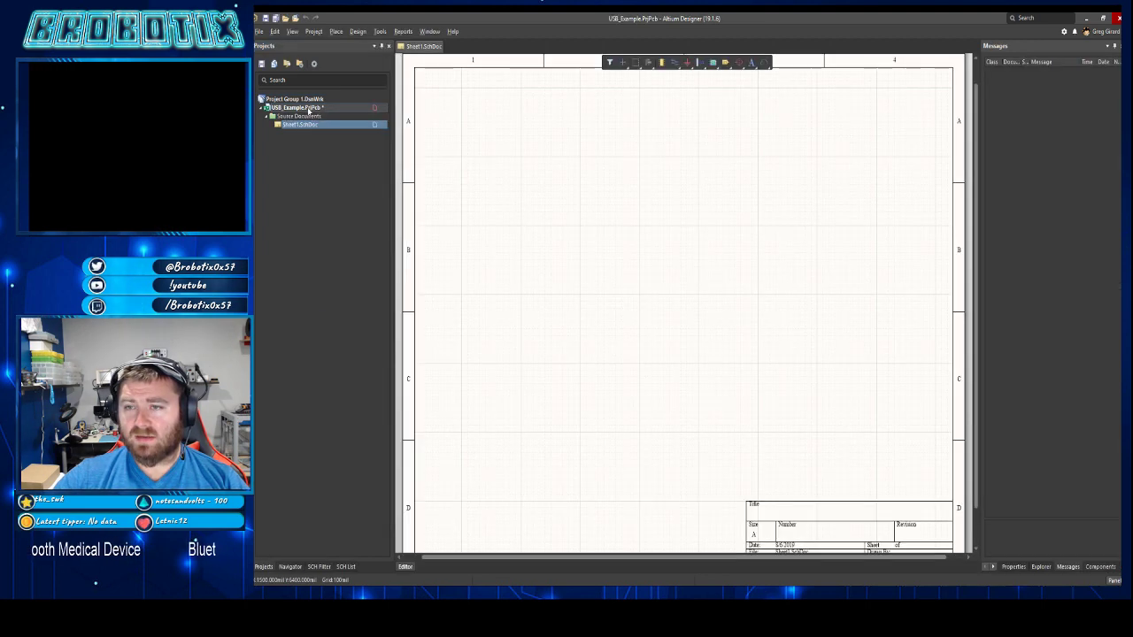
pyautogui.rightClick(307, 109)
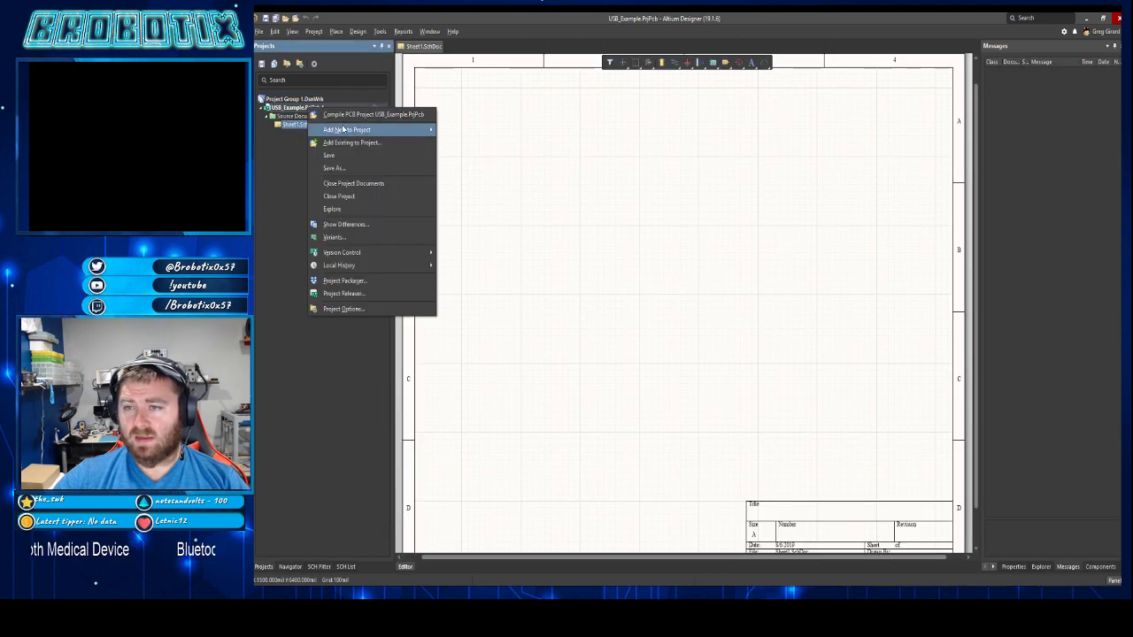
pyautogui.click(474, 142)
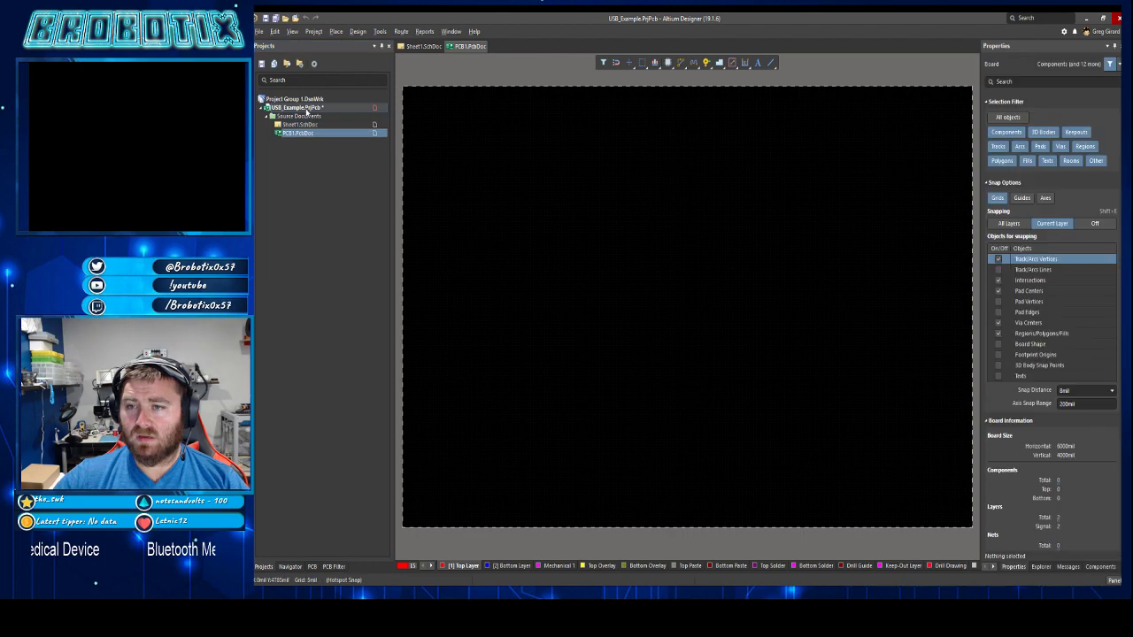
# - Add the existing 8-9-2017 master PCB and schematic libraries from altiumlibrary\Library on the E: drive to the project
pyautogui.rightClick(306, 109)
pyautogui.click(372, 143)
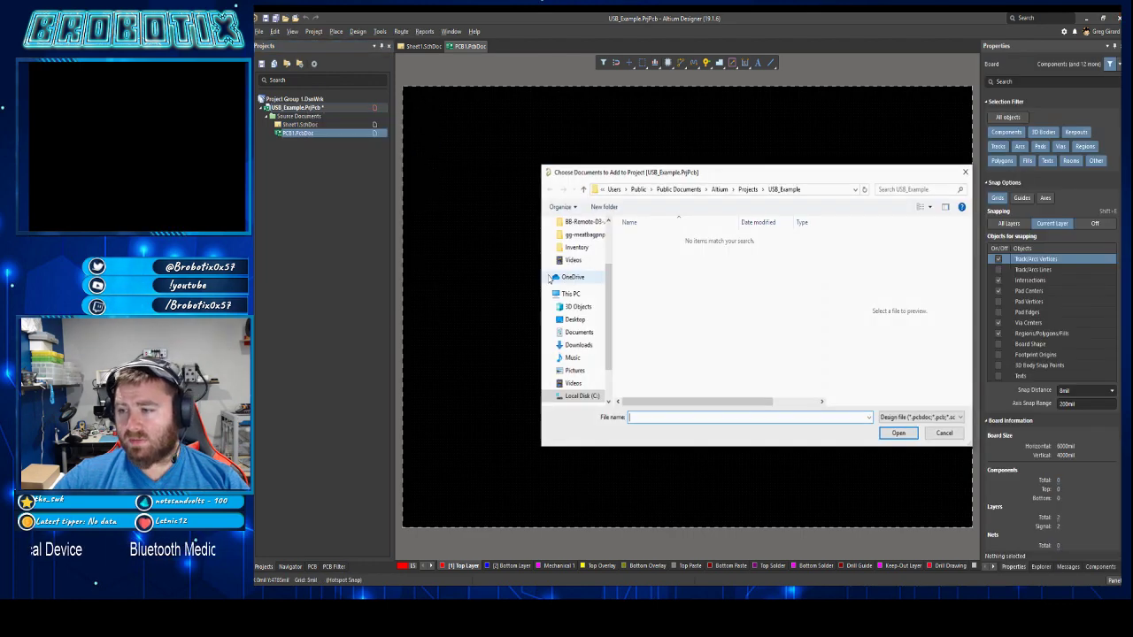
pyautogui.scroll(-5, 611, 337)
pyautogui.scroll(-3, 610, 345)
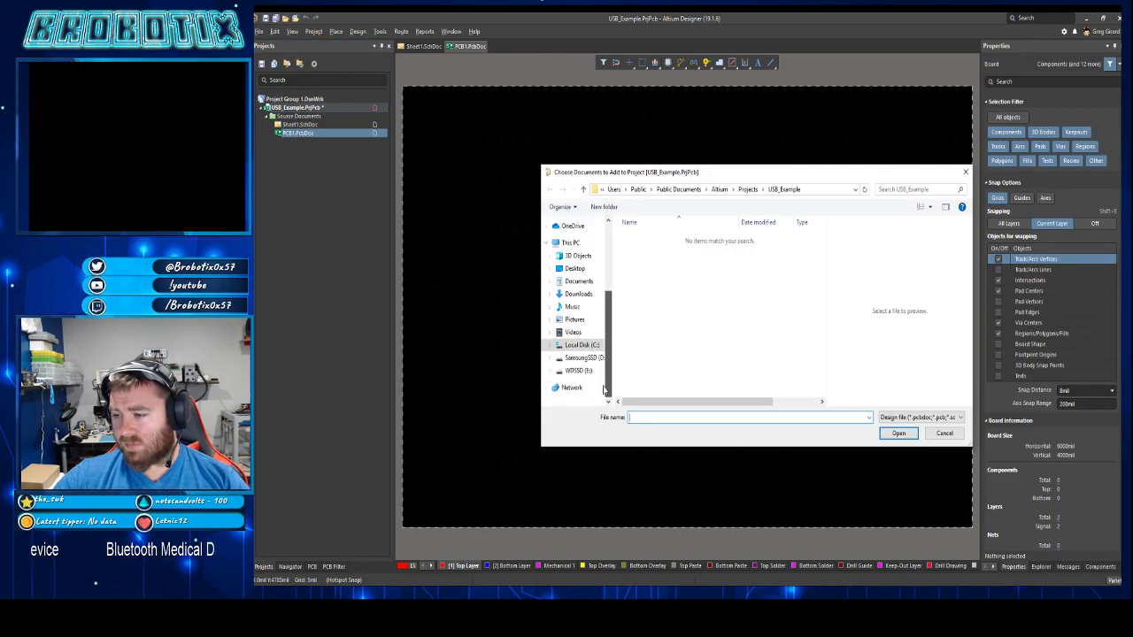
pyautogui.click(577, 370)
pyautogui.doubleClick(653, 259)
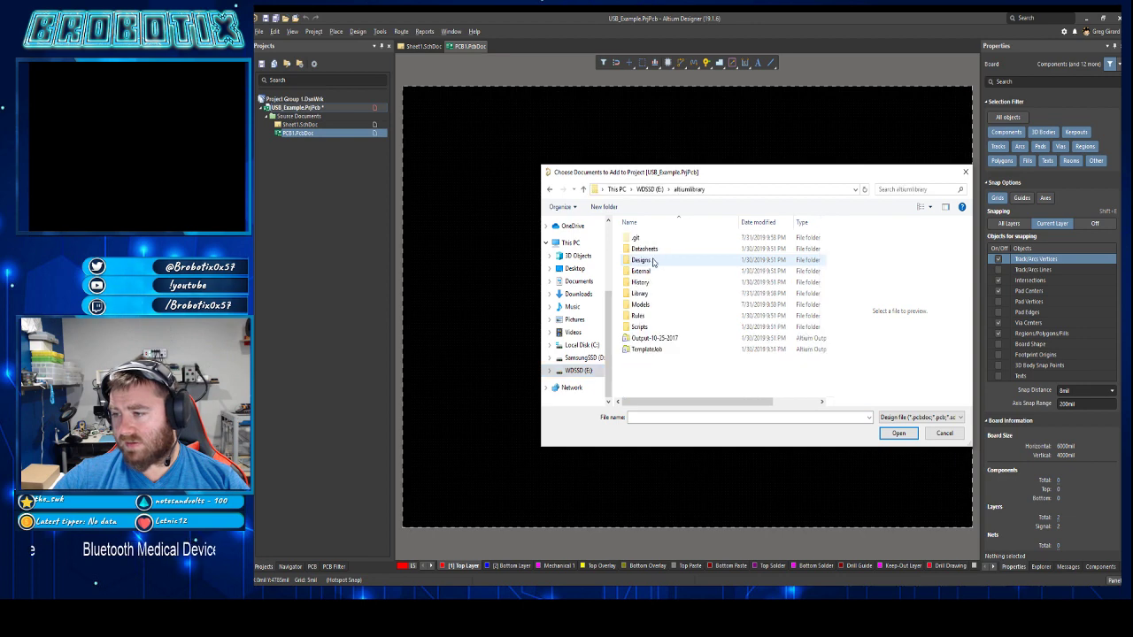
pyautogui.doubleClick(644, 293)
pyautogui.moveTo(655, 347); pyautogui.dragTo(678, 319)
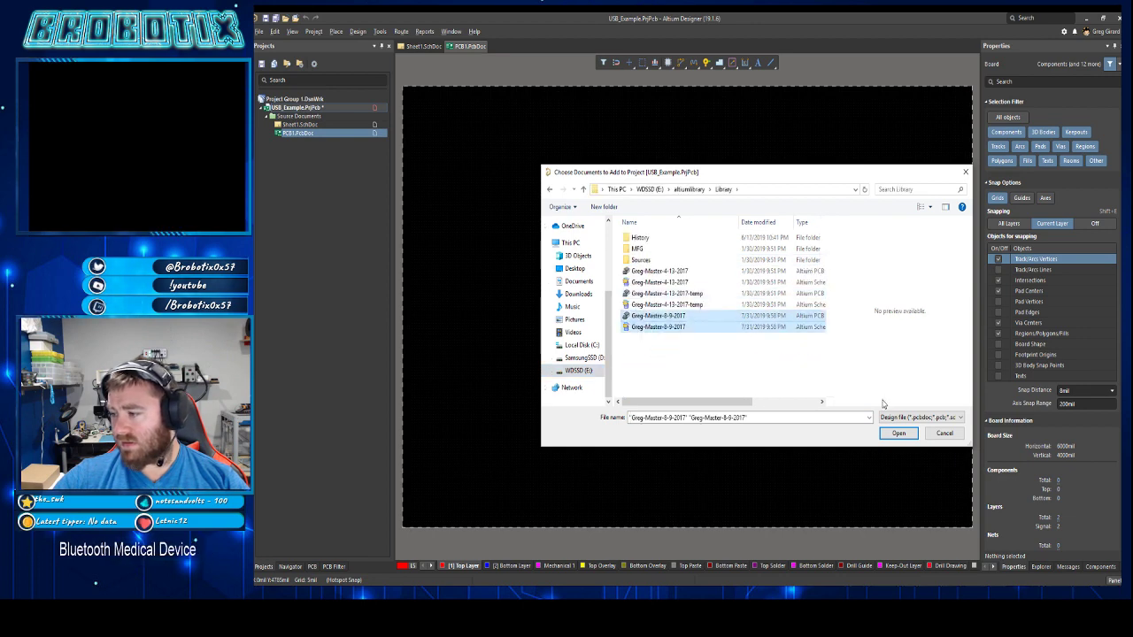
pyautogui.click(899, 433)
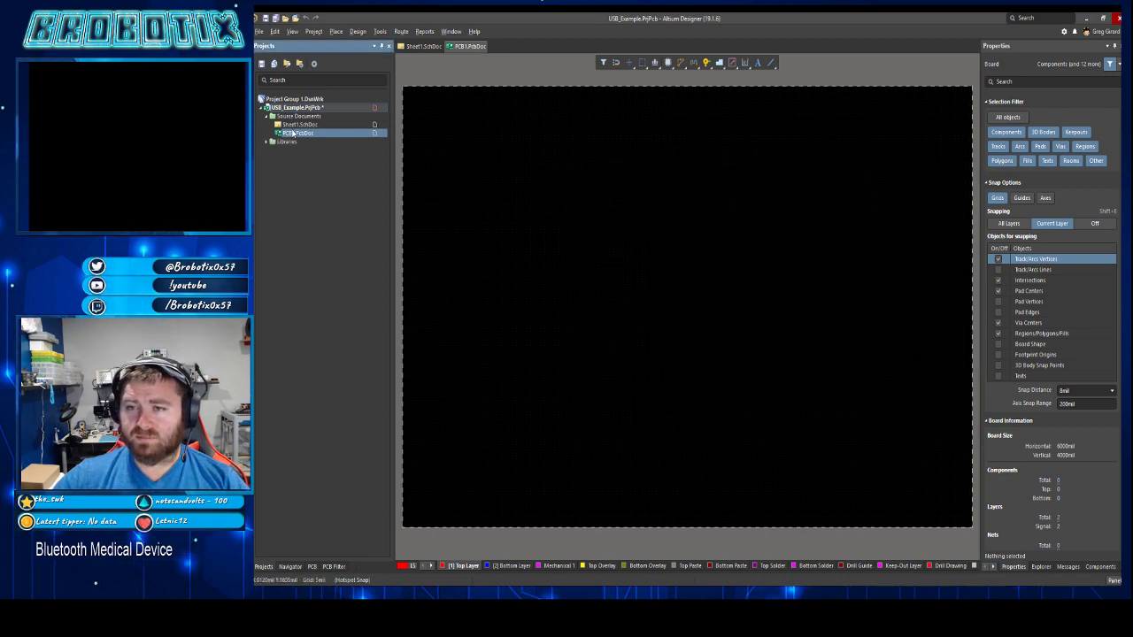
pyautogui.click(299, 124)
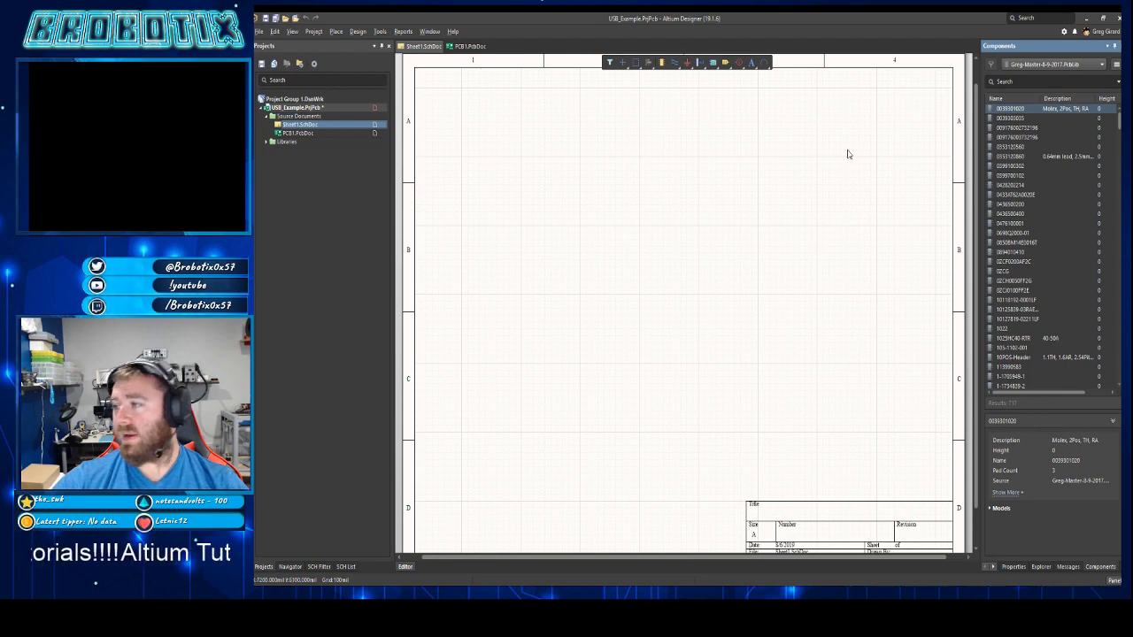
pyautogui.click(1057, 64)
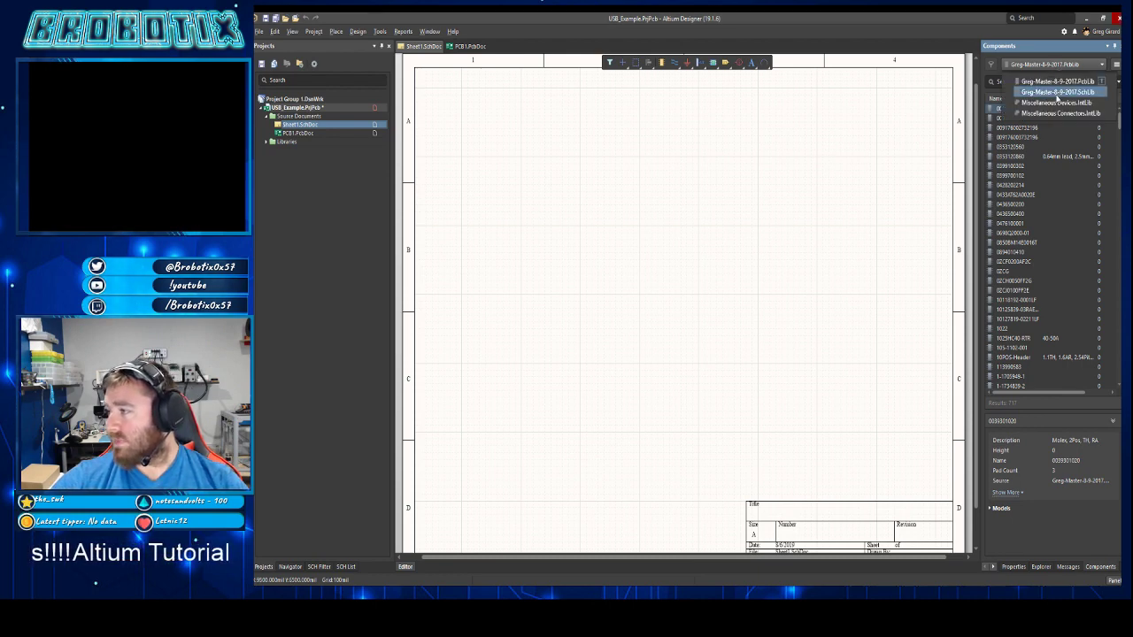
pyautogui.click(1056, 91)
pyautogui.click(1027, 83)
pyautogui.write('USB')
pyautogui.press('Return')
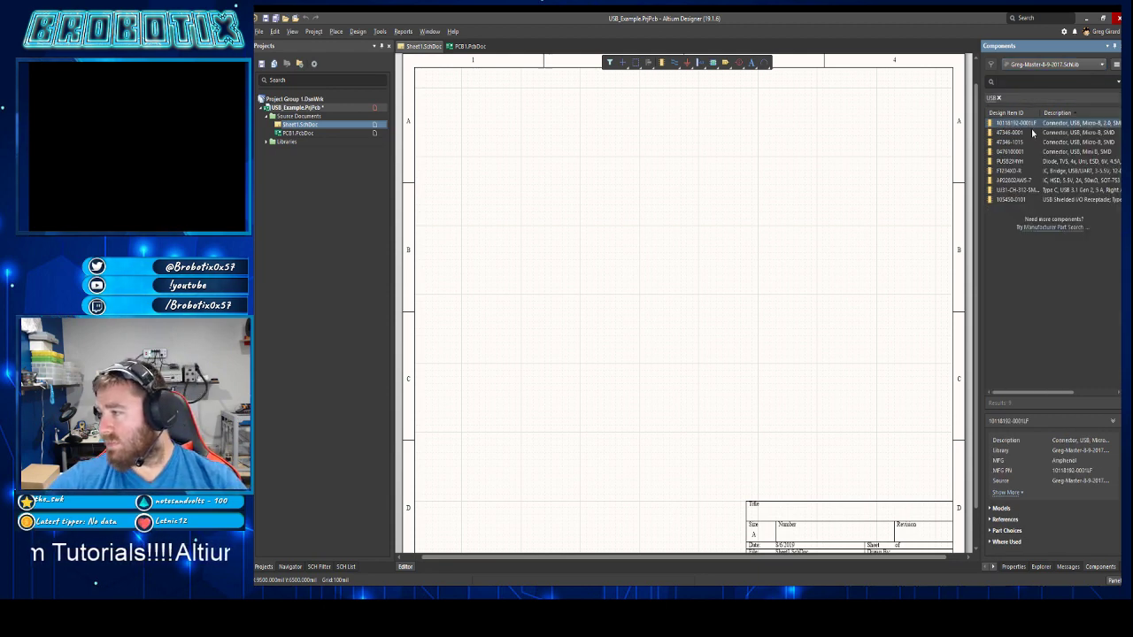
pyautogui.rightClick(1043, 123)
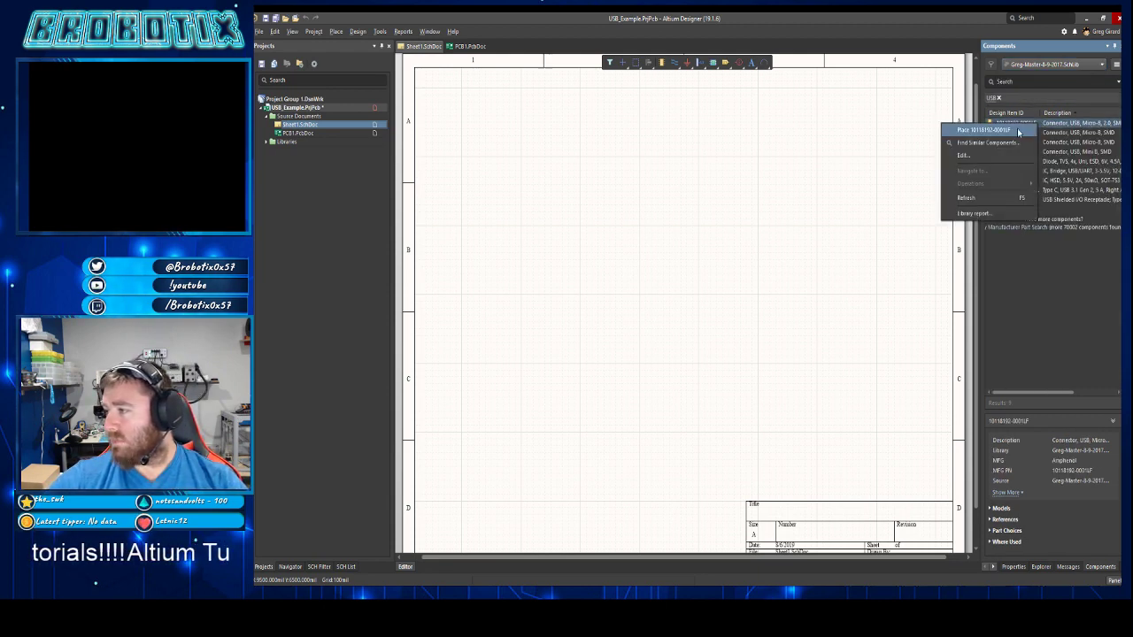
pyautogui.click(1017, 131)
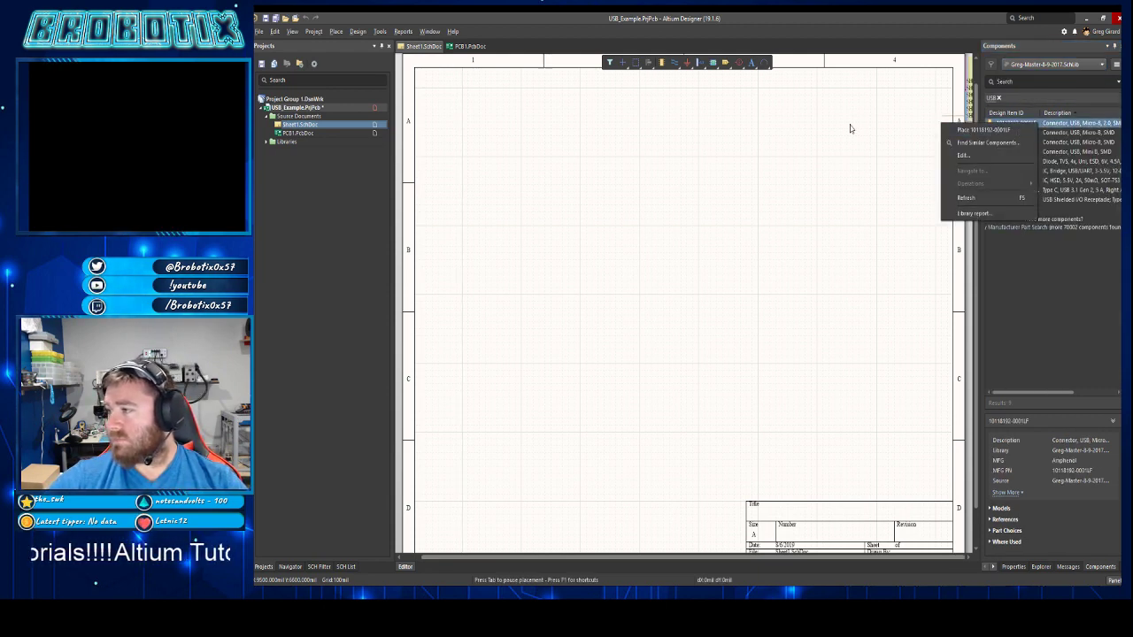
pyautogui.click(462, 276)
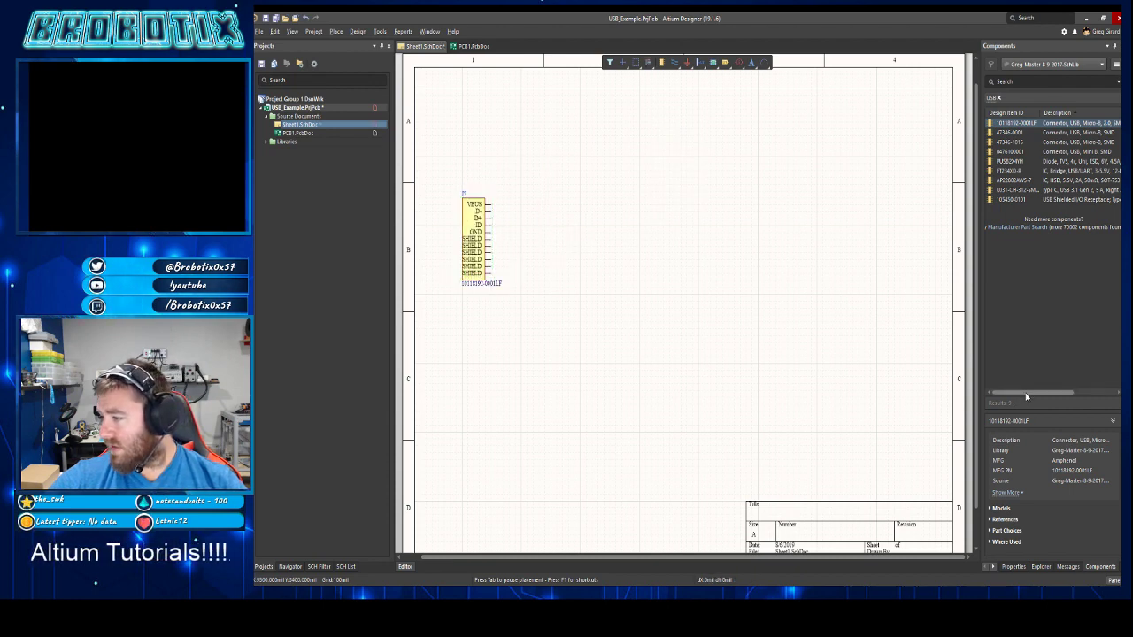
# - Expand the connector's models in the component details and examine its symbol and 3D footprint
pyautogui.moveTo(1031, 408); pyautogui.dragTo(1029, 304)
pyautogui.click(1001, 373)
pyautogui.scroll(-2, 1062, 447)
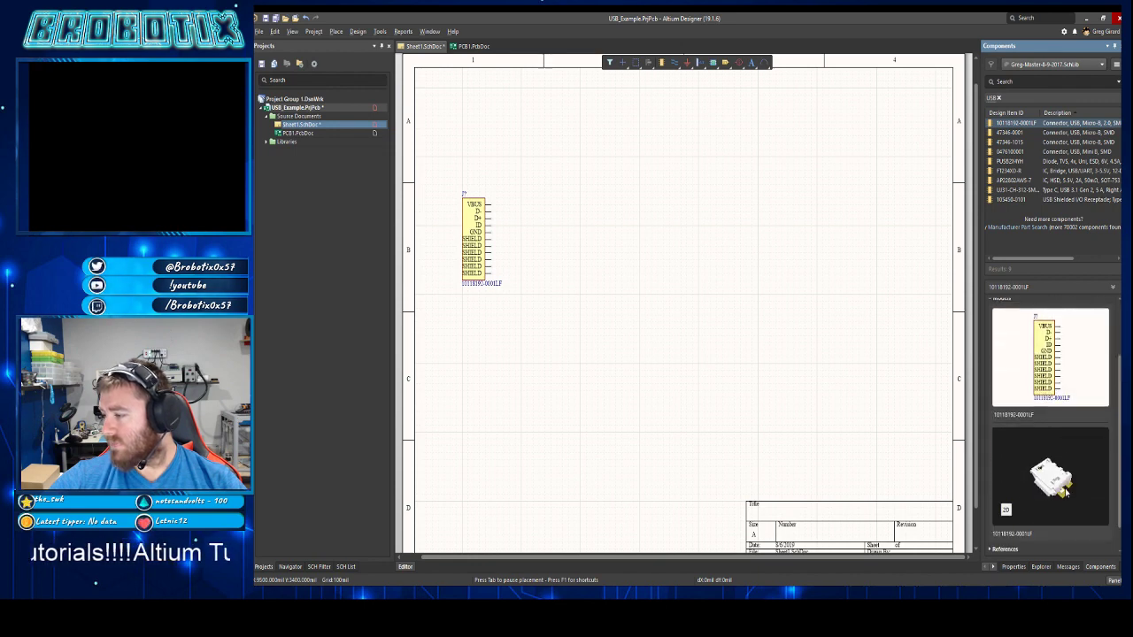
pyautogui.scroll(-1, 1060, 478)
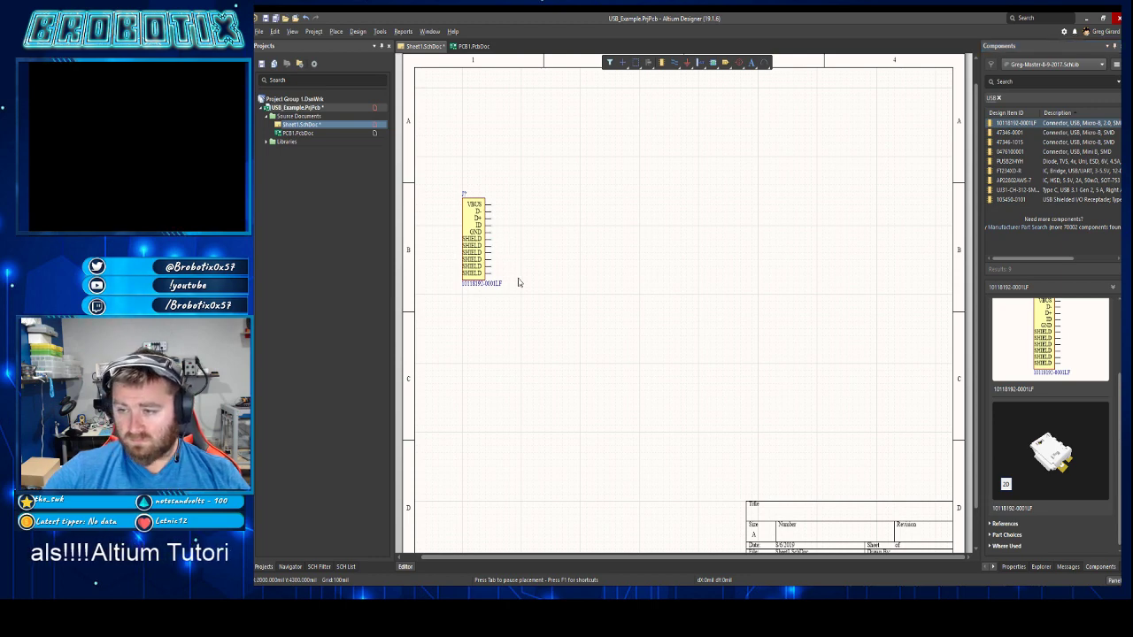
# - Move the connector's part-number label slightly to the left and place a GND power port beside the lowest SHIELD pin
pyautogui.moveTo(486, 286); pyautogui.dragTo(472, 289)
pyautogui.keyDown('ctrl'); pyautogui.scroll(2, 498, 253); pyautogui.keyUp('ctrl')
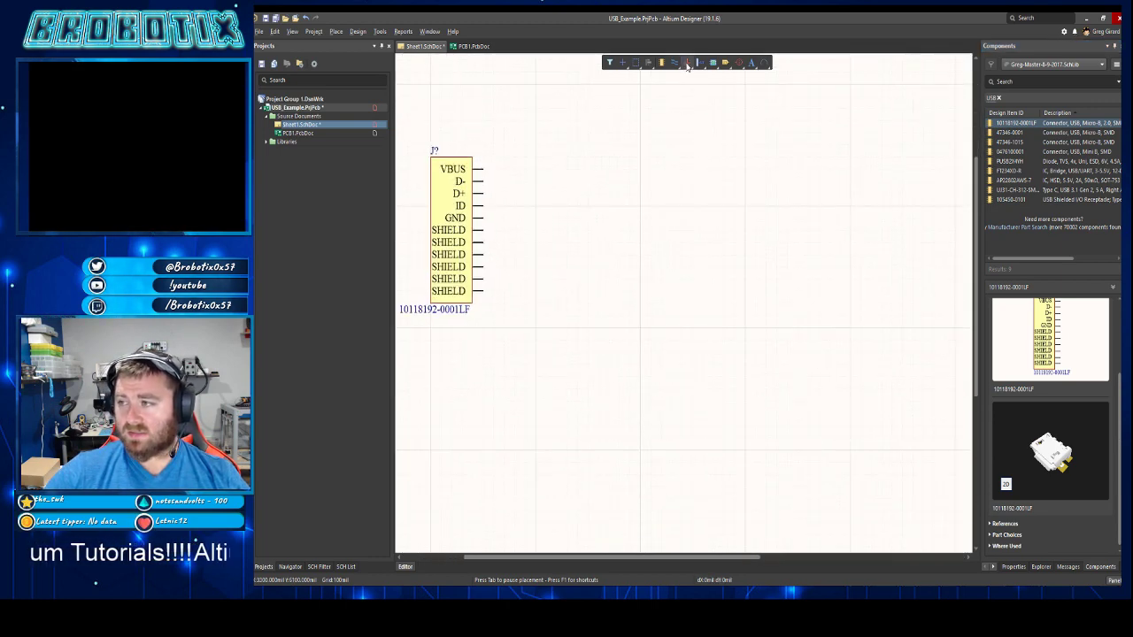
pyautogui.click(504, 307)
# - Wire all six SHIELD pins of the USB connector to the GND power port through a common vertical line
pyautogui.press('p')
pyautogui.press('w')
pyautogui.click(483, 291)
pyautogui.click(504, 311)
pyautogui.click(484, 290)
pyautogui.click(503, 291)
pyautogui.click(483, 278)
pyautogui.click(504, 278)
pyautogui.click(483, 267)
pyautogui.click(503, 267)
pyautogui.click(483, 254)
pyautogui.click(503, 254)
pyautogui.click(483, 242)
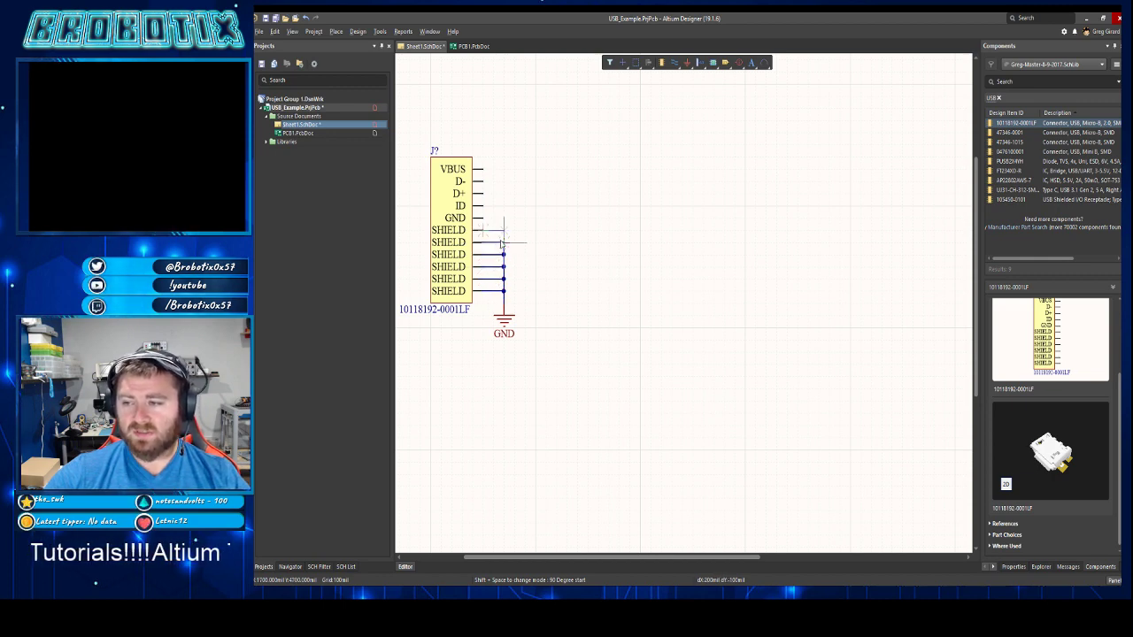
pyautogui.click(504, 242)
pyautogui.rightClick(516, 223)
# - Wire the connector's GND pin to the top of the grounded SHIELD line
pyautogui.press('p')
pyautogui.press('w')
pyautogui.click(483, 218)
pyautogui.click(504, 230)
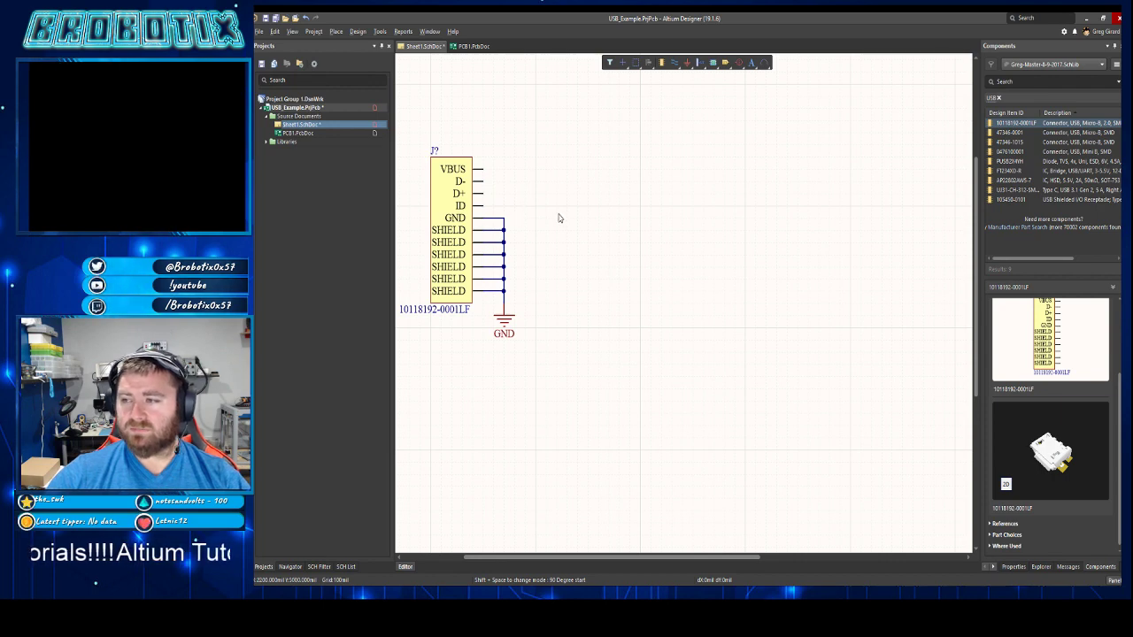
# - Place a No ERC directive on the connector's unused ID pin
pyautogui.press('p')
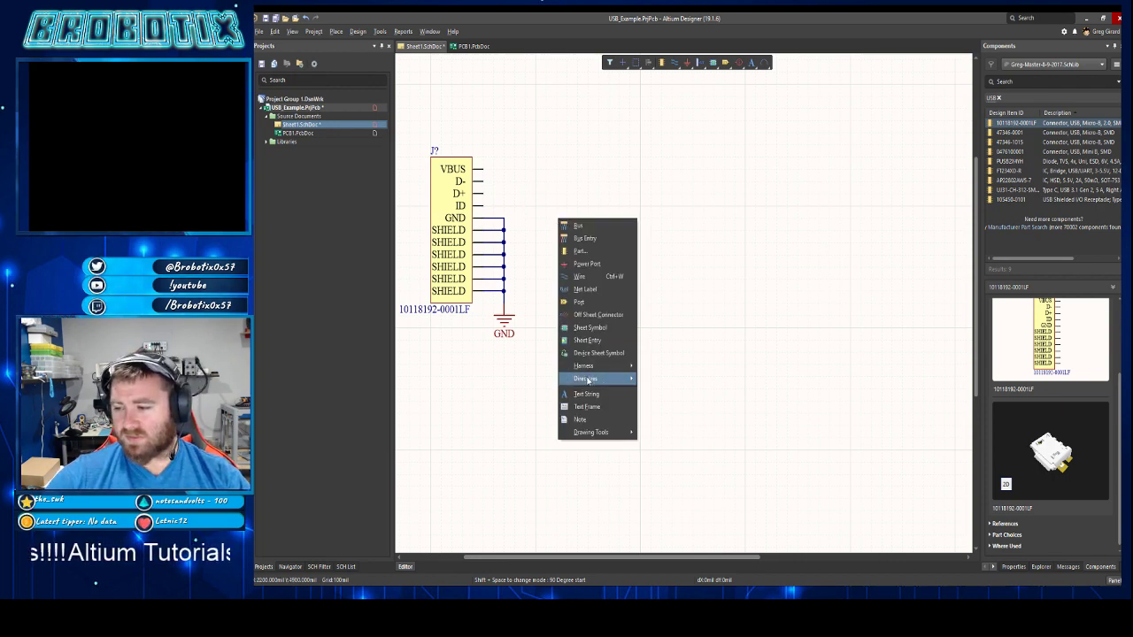
pyautogui.moveTo(606, 379)
pyautogui.click(657, 380)
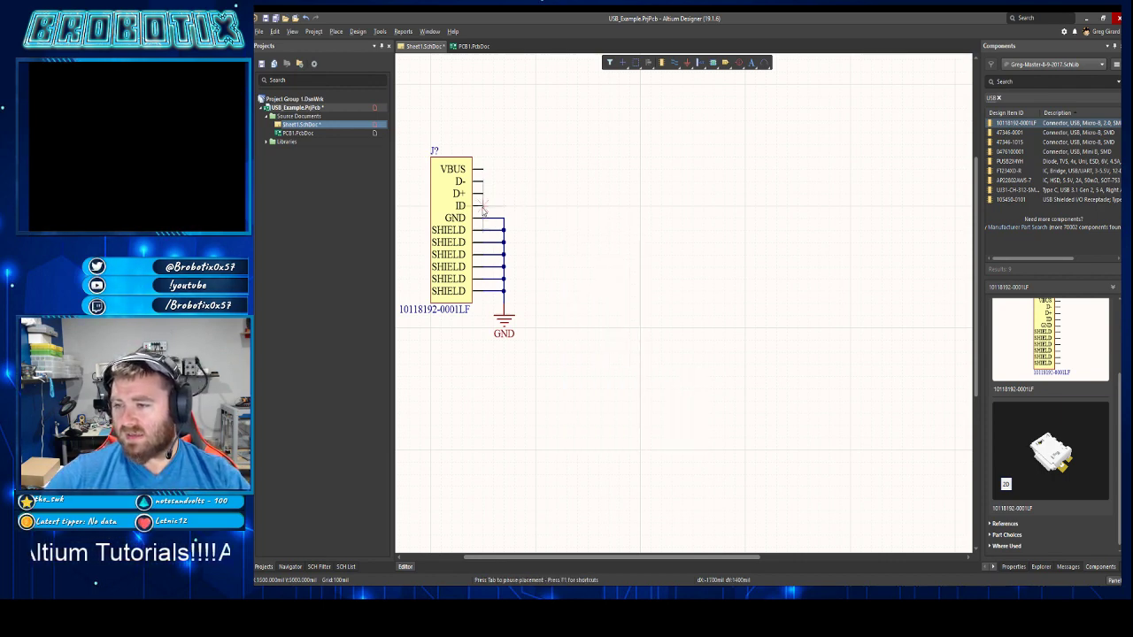
pyautogui.click(482, 205)
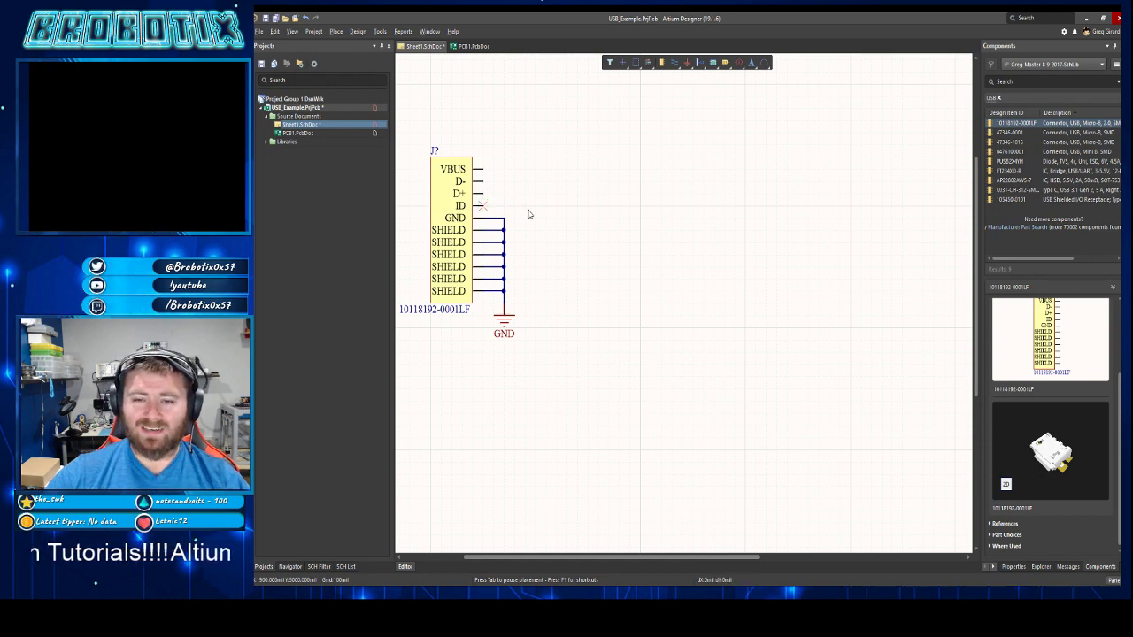
pyautogui.hotkey('ctrl', 's')
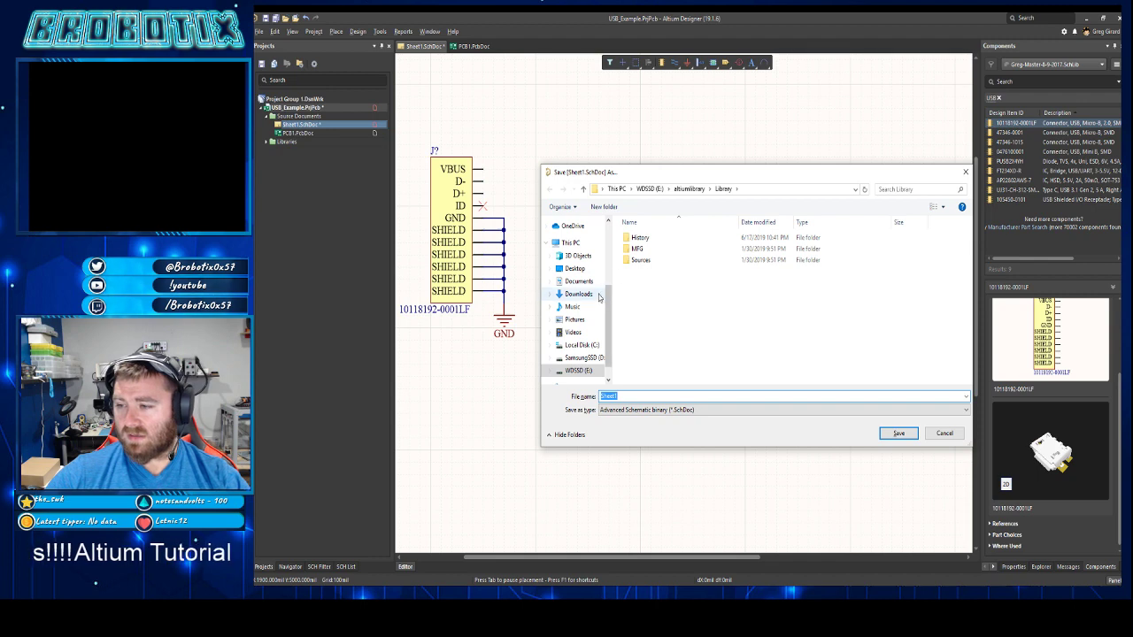
pyautogui.scroll(5, 599, 299)
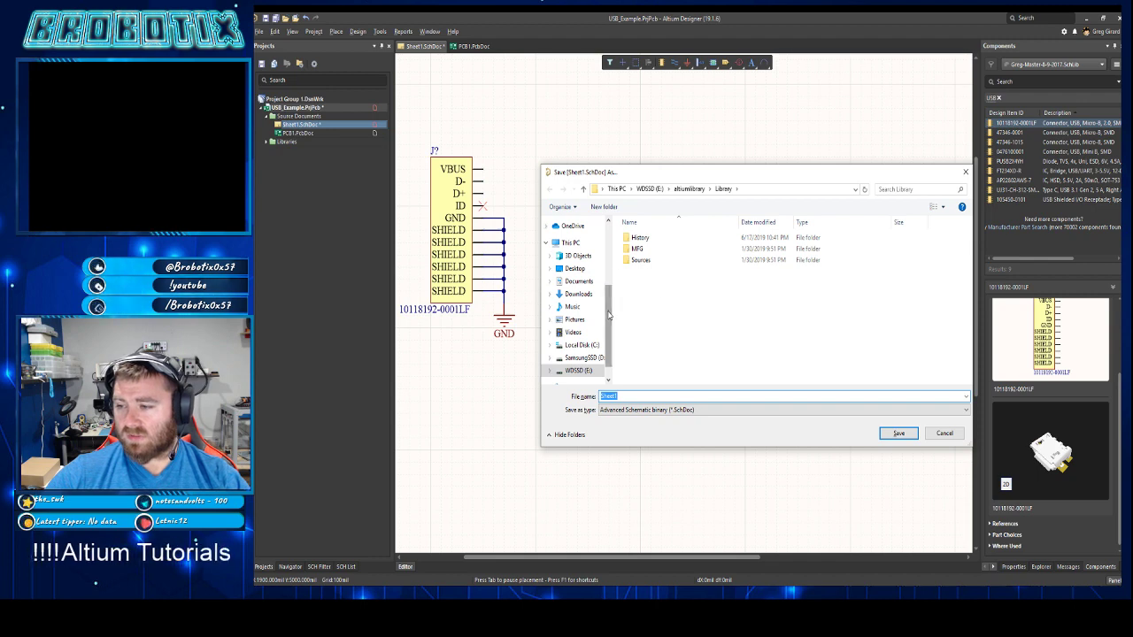
pyautogui.click(944, 433)
pyautogui.rightClick(305, 112)
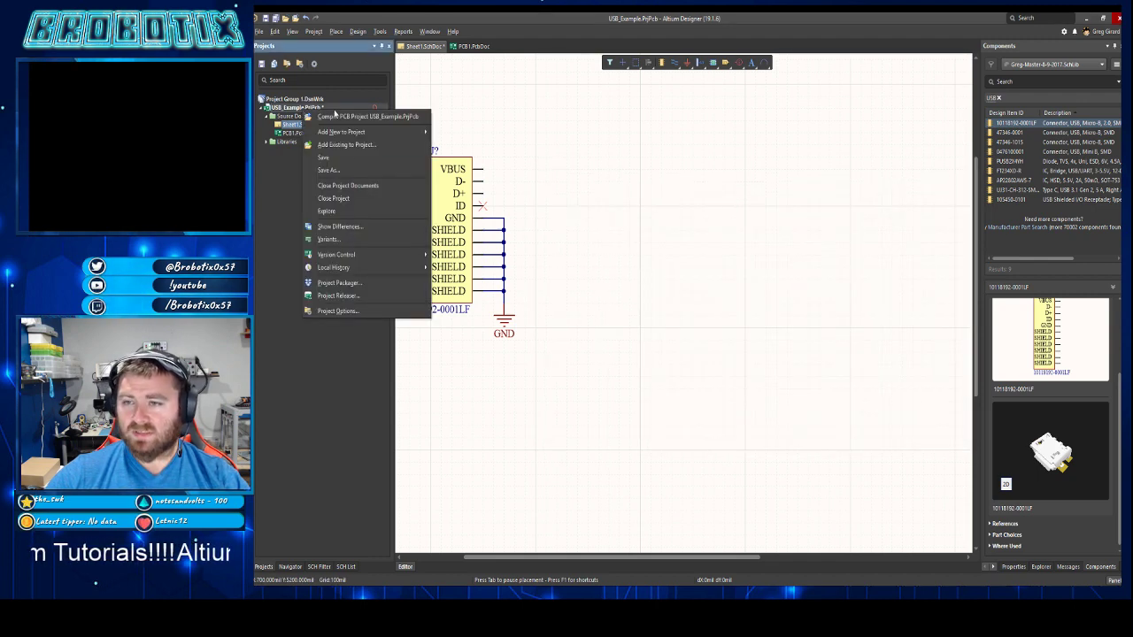
pyautogui.click(343, 311)
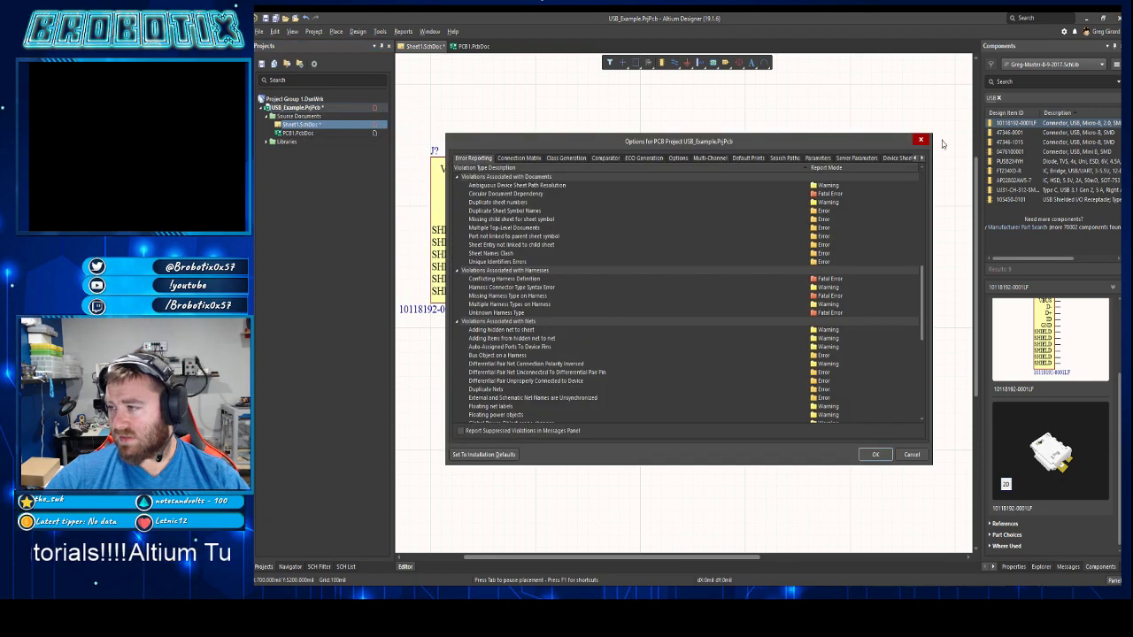
pyautogui.click(920, 141)
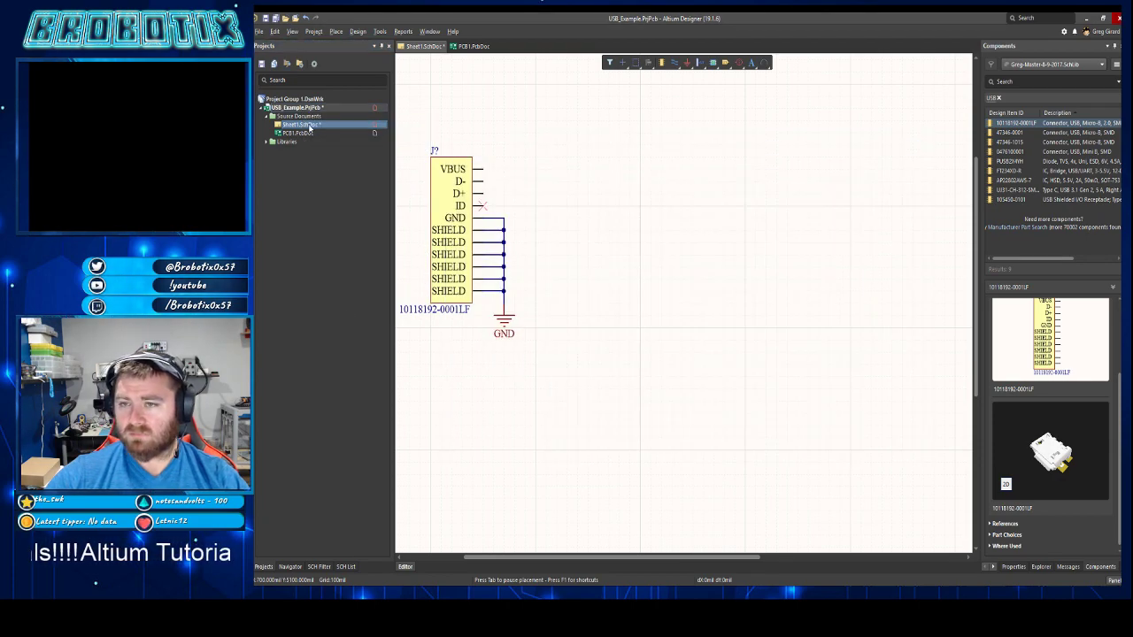
pyautogui.hotkey('ctrl', 's')
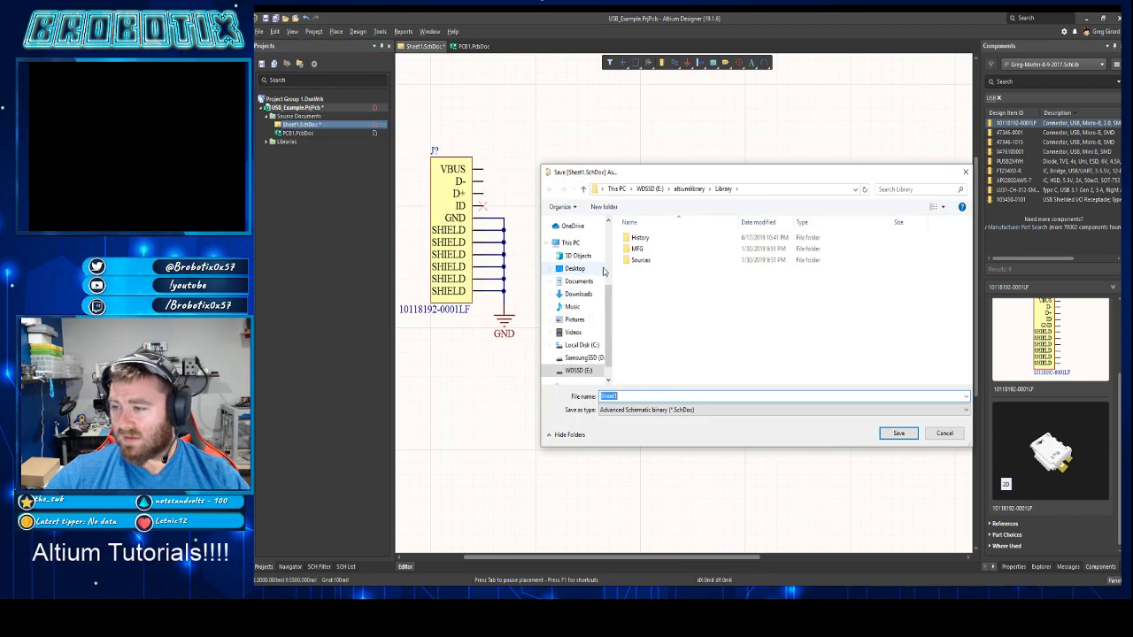
pyautogui.scroll(3, 609, 327)
pyautogui.click(579, 268)
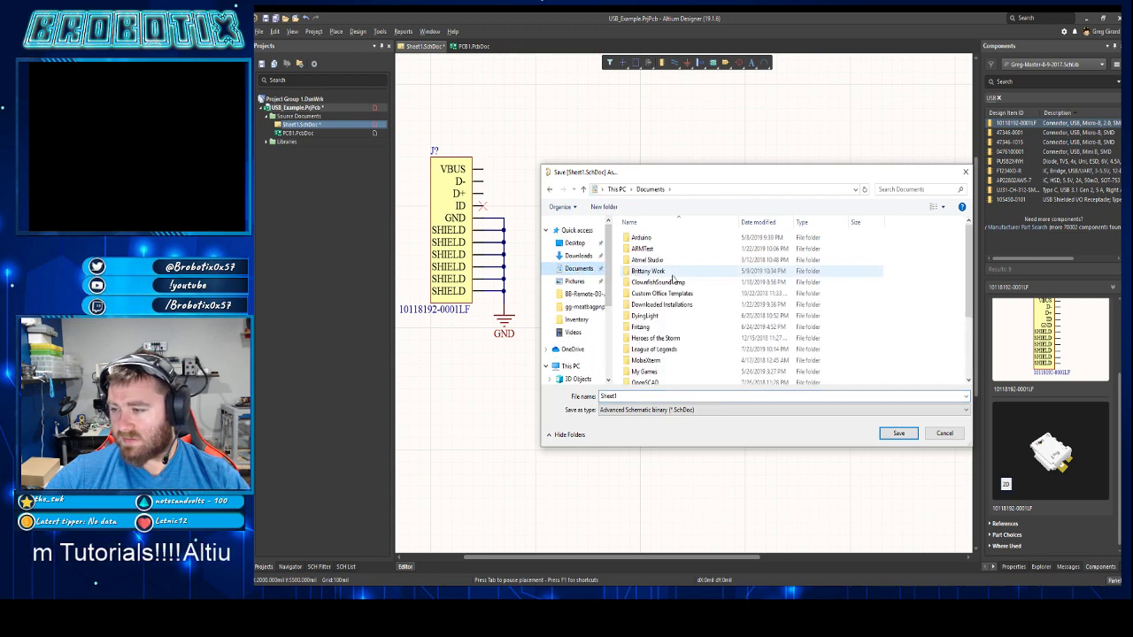
pyautogui.scroll(-3, 655, 252)
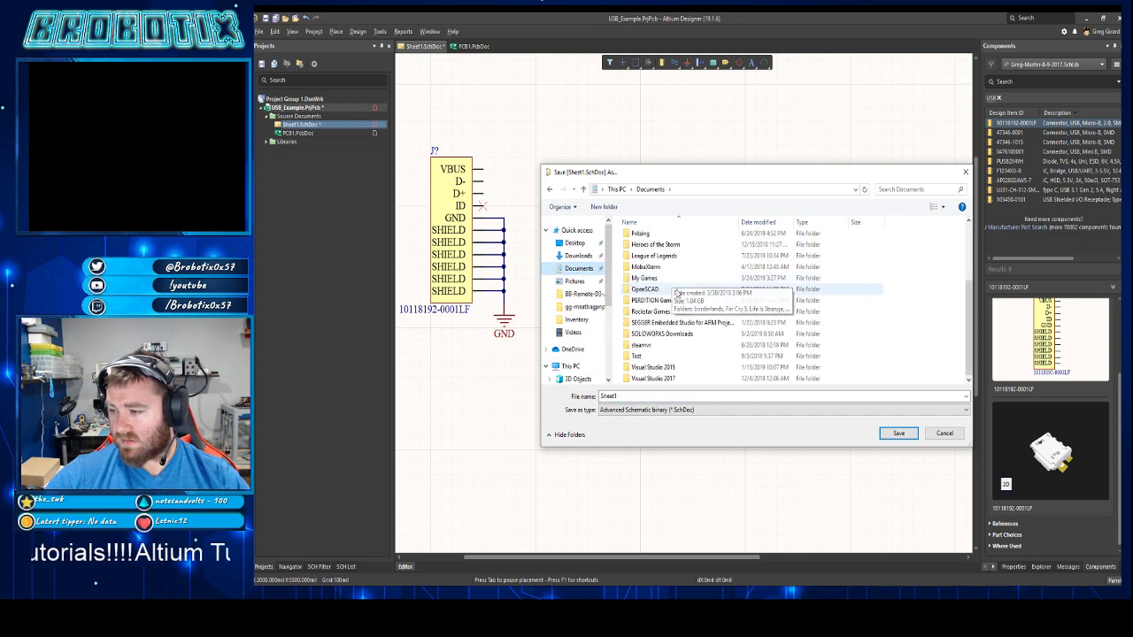
pyautogui.scroll(3, 673, 305)
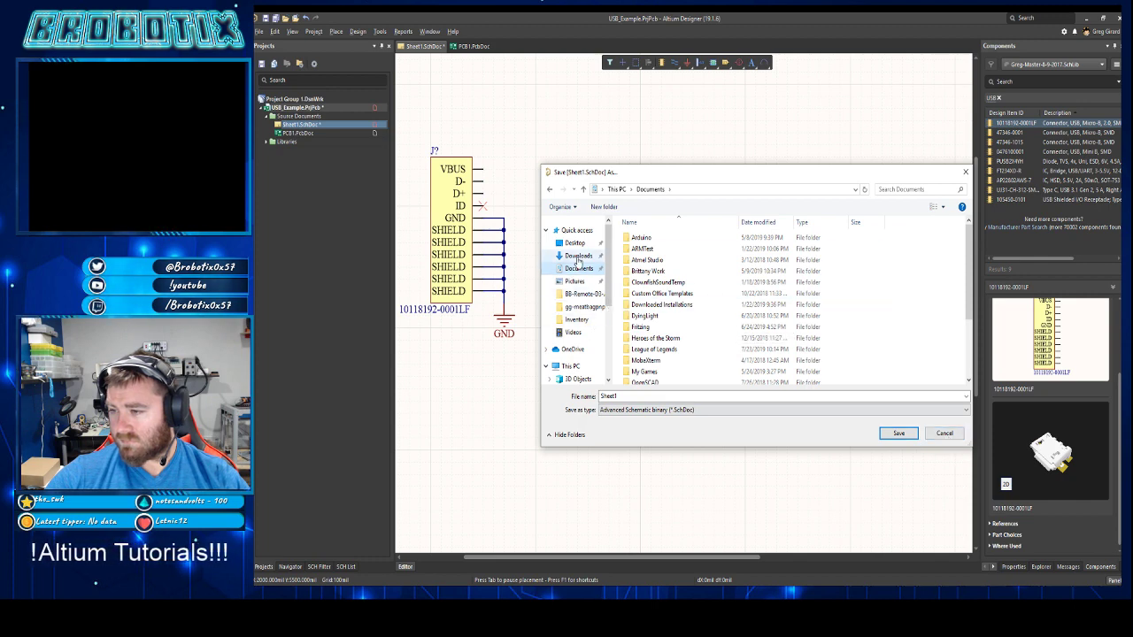
pyautogui.scroll(-2, 589, 283)
pyautogui.scroll(3, 589, 283)
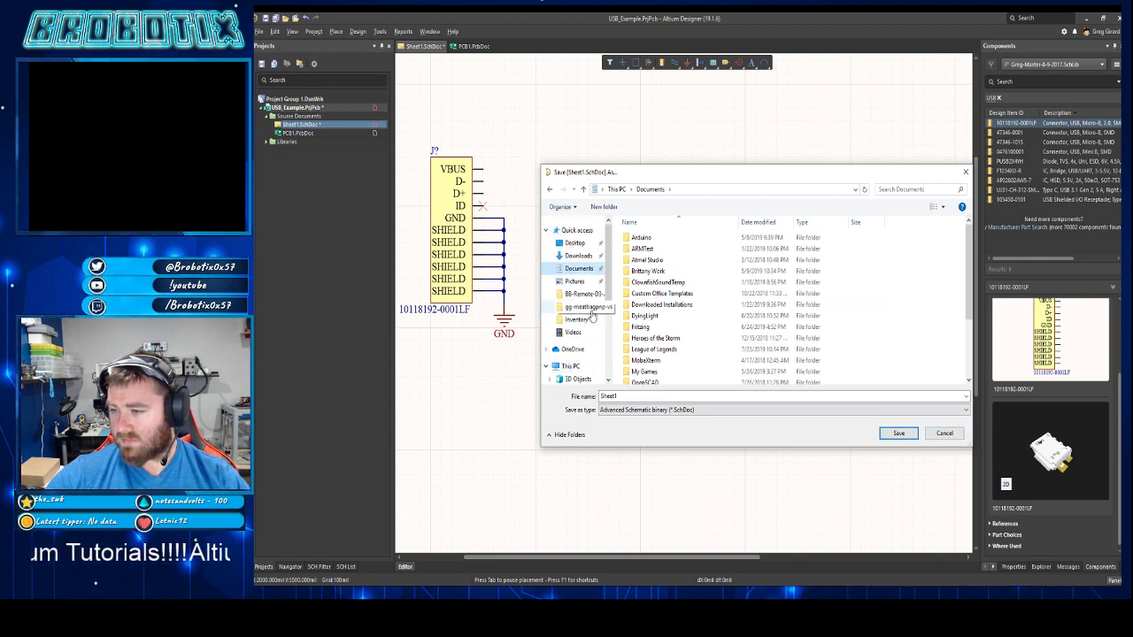
pyautogui.click(567, 231)
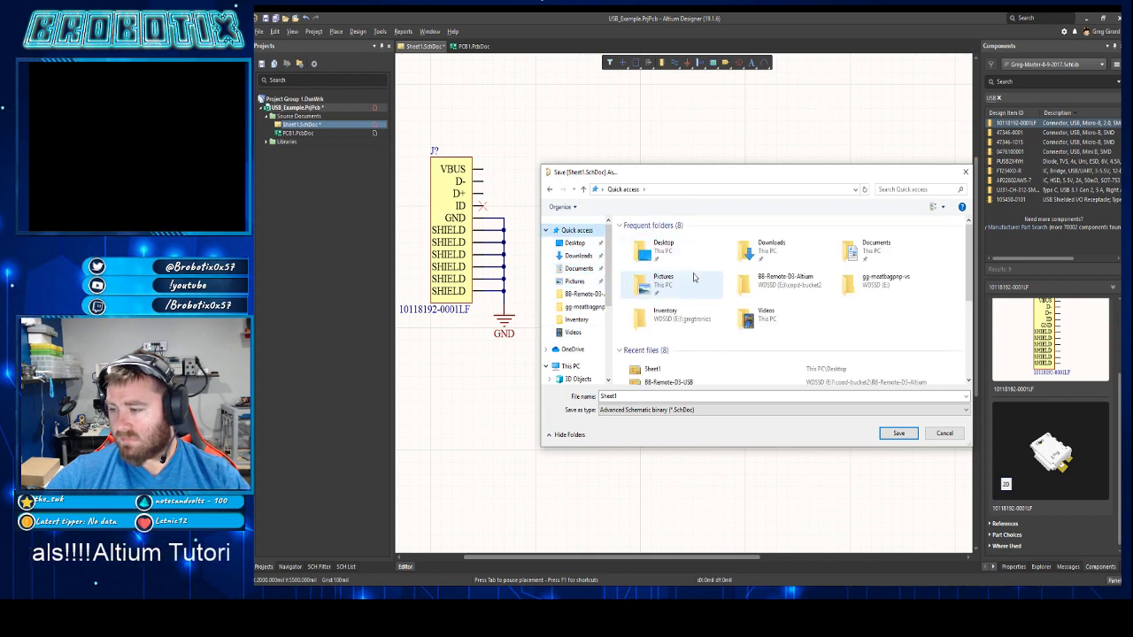
pyautogui.scroll(-1, 758, 376)
pyautogui.scroll(-1, 776, 357)
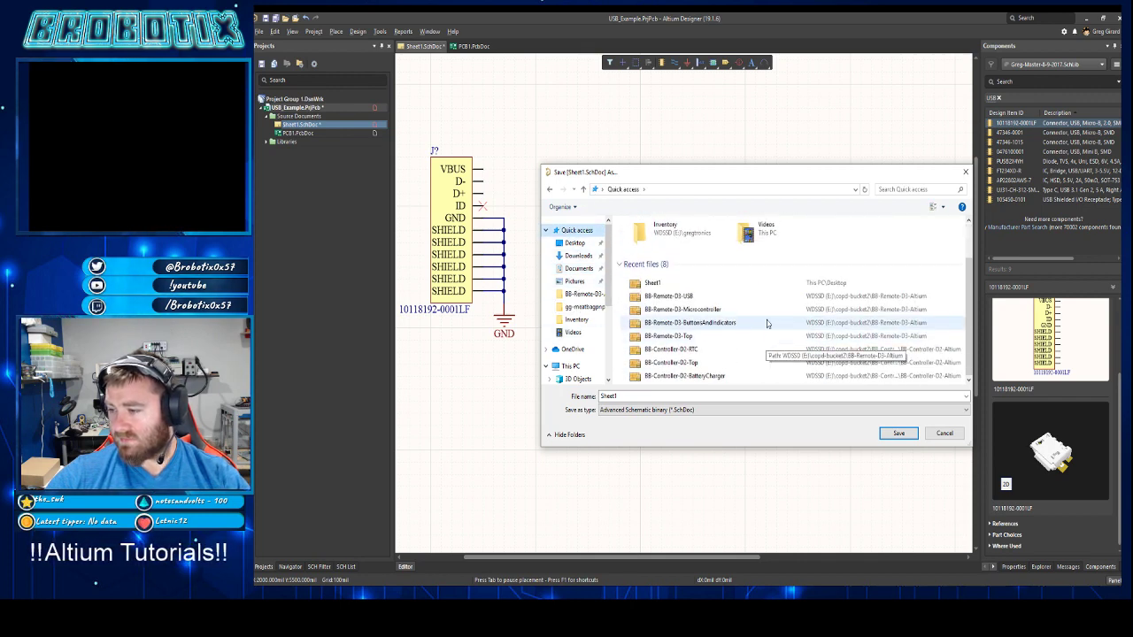
pyautogui.scroll(2, 695, 283)
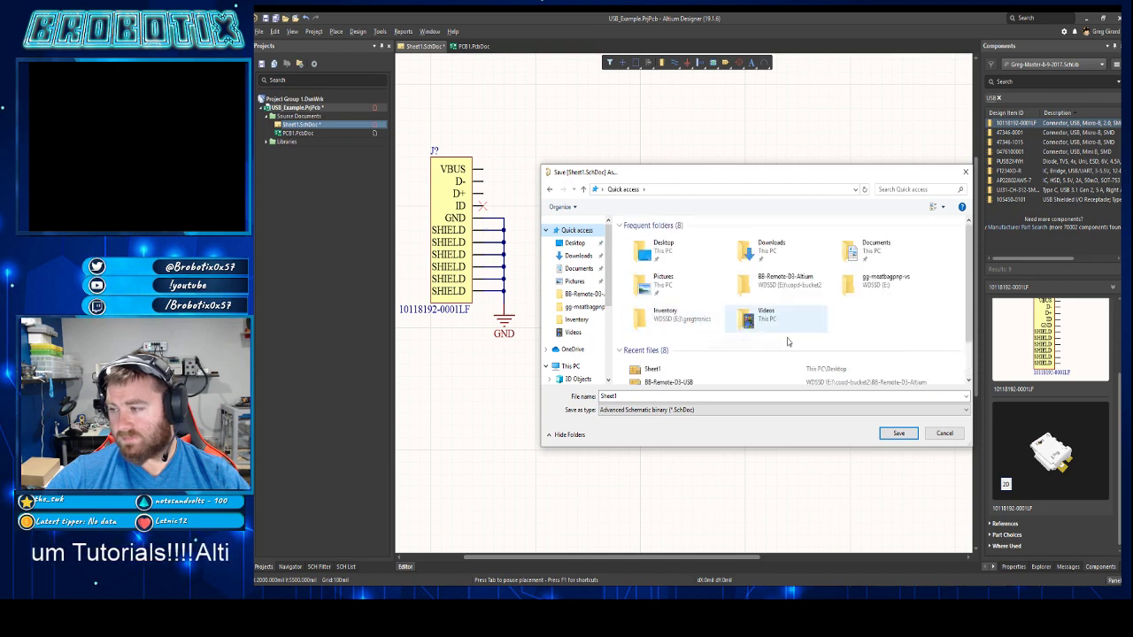
pyautogui.click(575, 243)
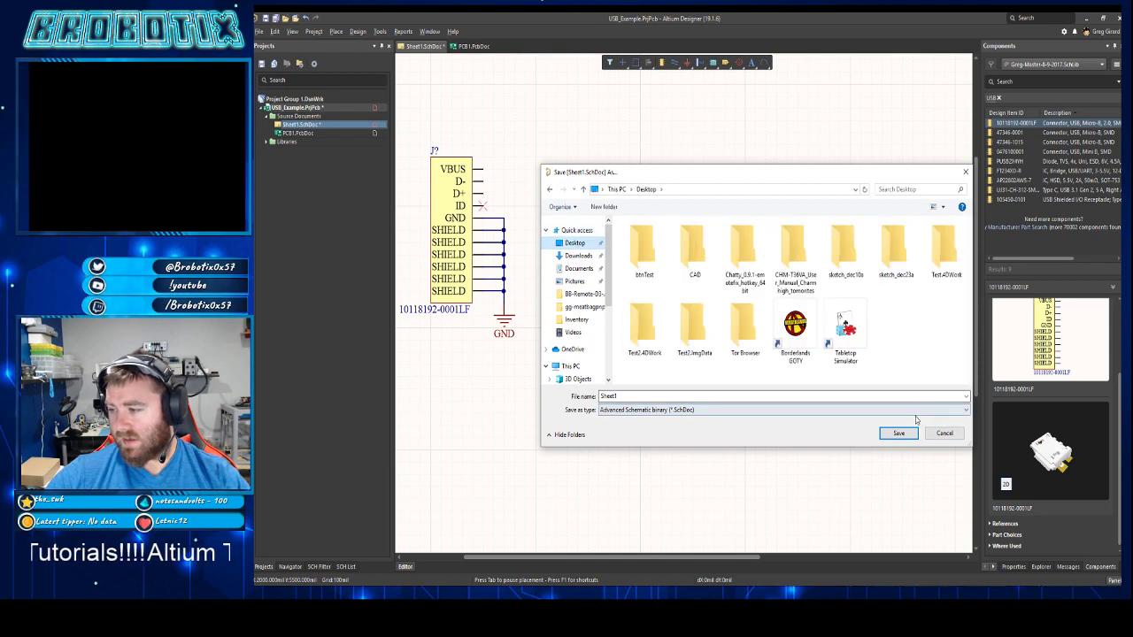
pyautogui.click(942, 434)
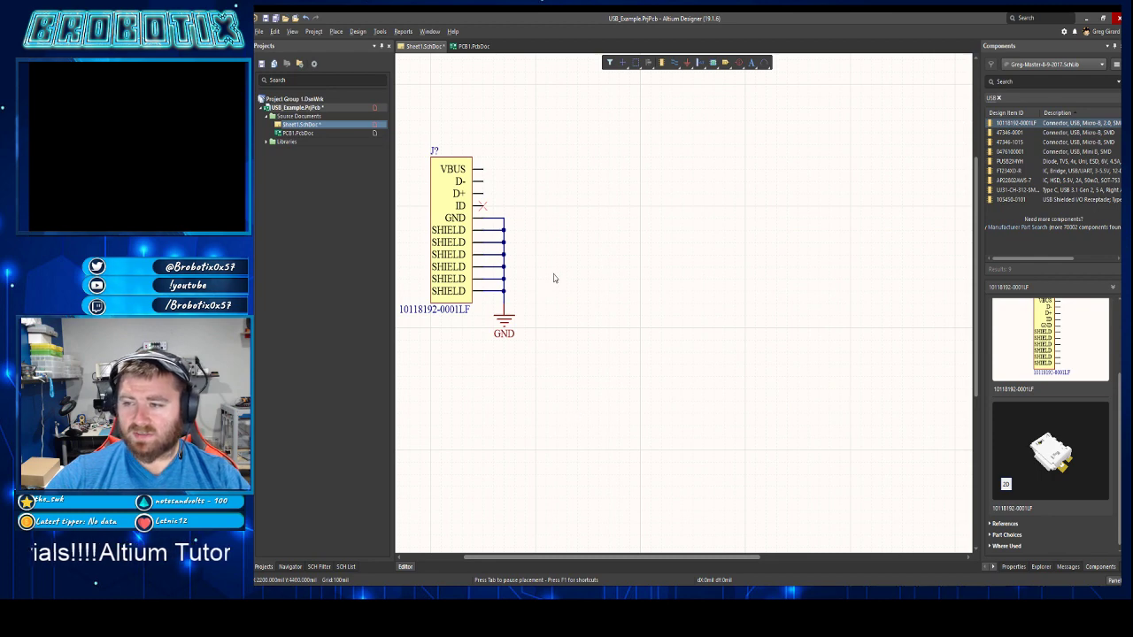
# - Place a VBUS net label next to the USB connector's VBUS pin
pyautogui.scroll(2, 550, 266)
pyautogui.press('p')
pyautogui.press('n')
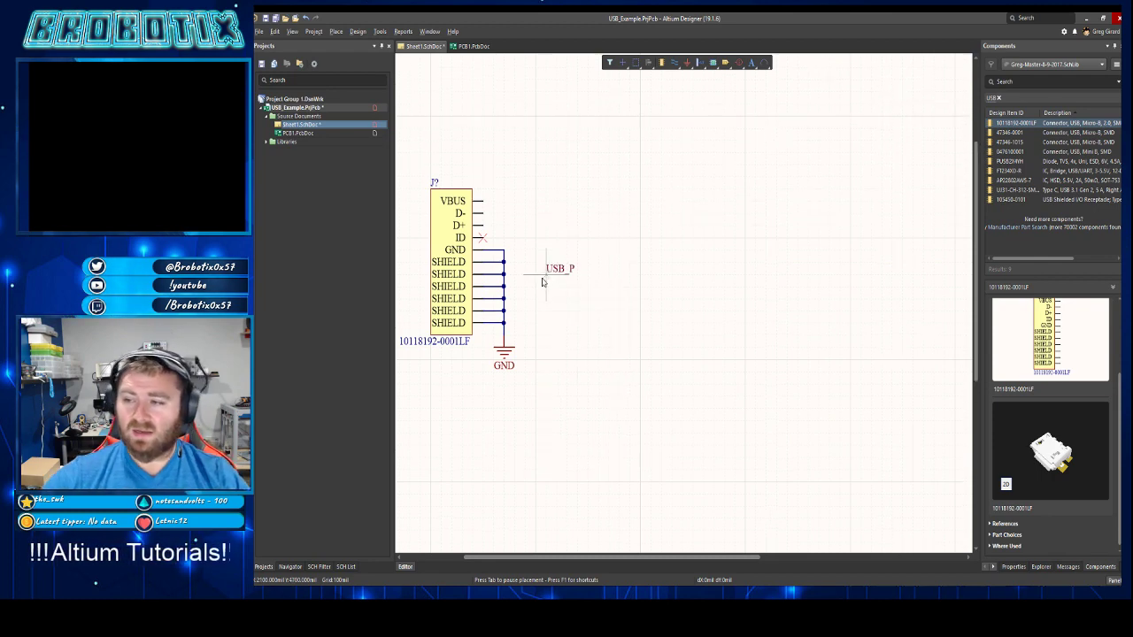
pyautogui.press('Tab')
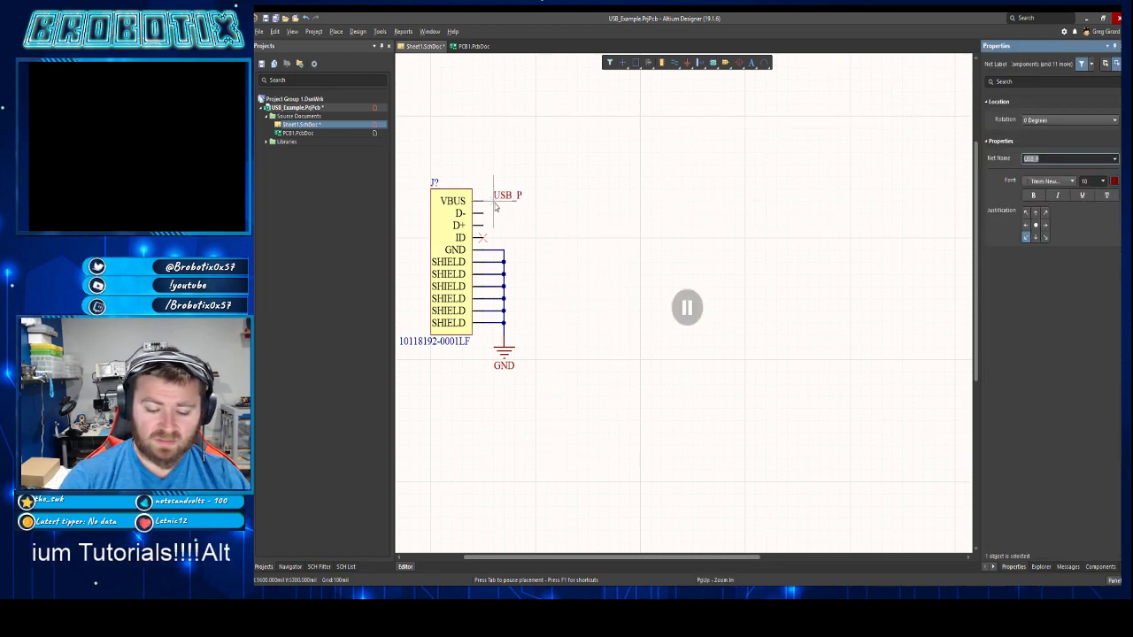
pyautogui.write('VBUS')
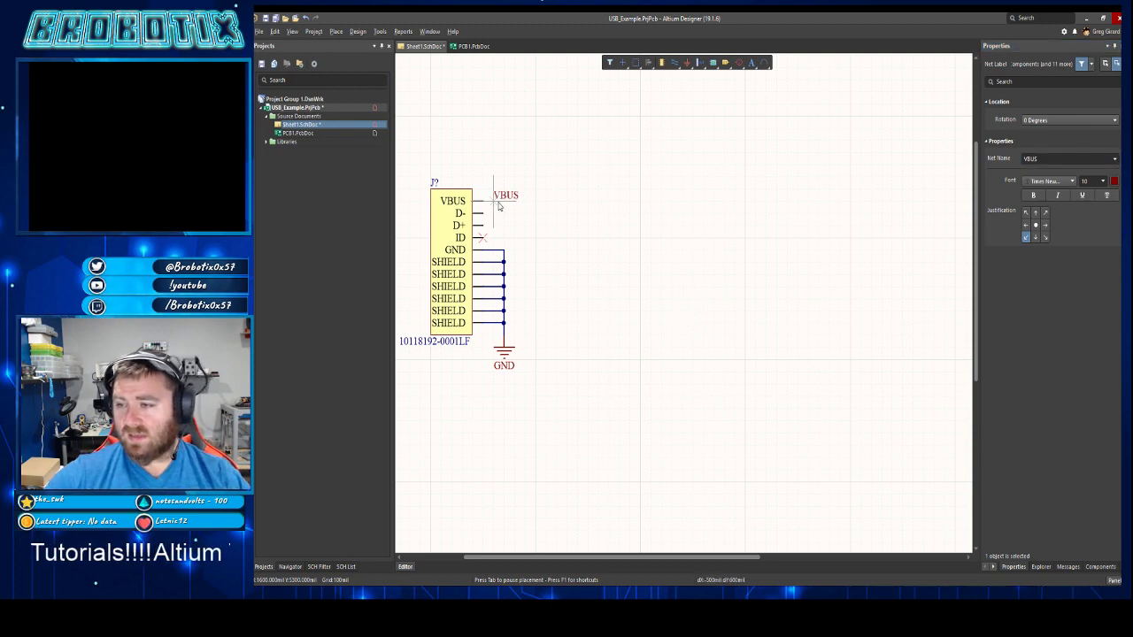
pyautogui.click(504, 201)
# - Place a USB_N net label next to the connector's D- pin and a USB_P net label next to its D+ pin
pyautogui.press('Tab')
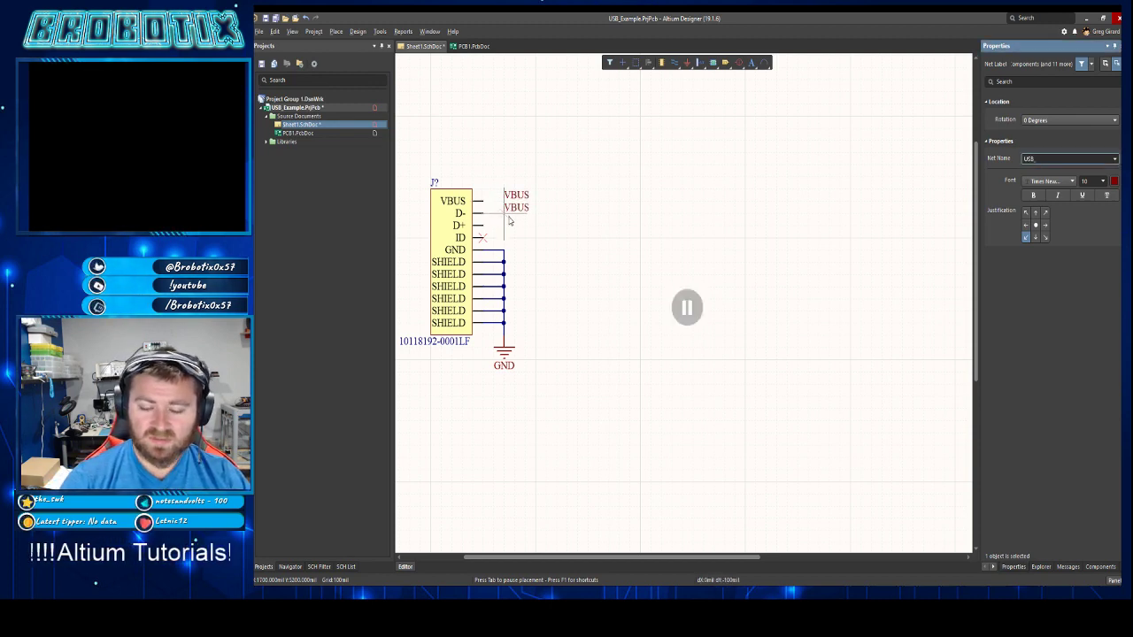
pyautogui.write('USB_')
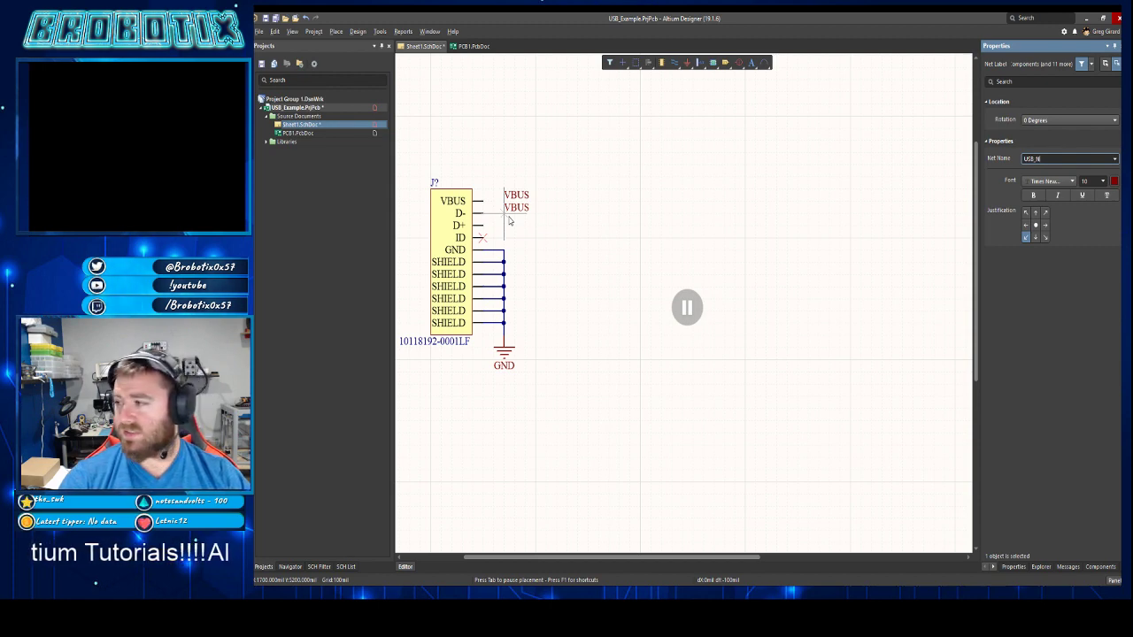
pyautogui.write('N')
pyautogui.press('Tab')
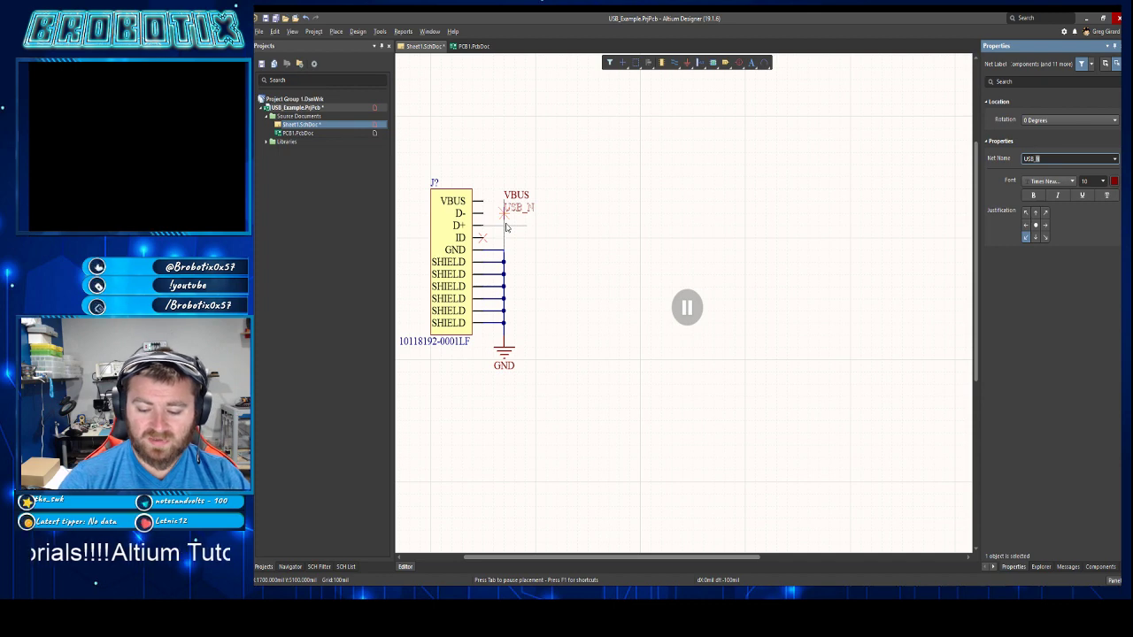
pyautogui.write('P')
pyautogui.press('Return')
pyautogui.press('pageup')
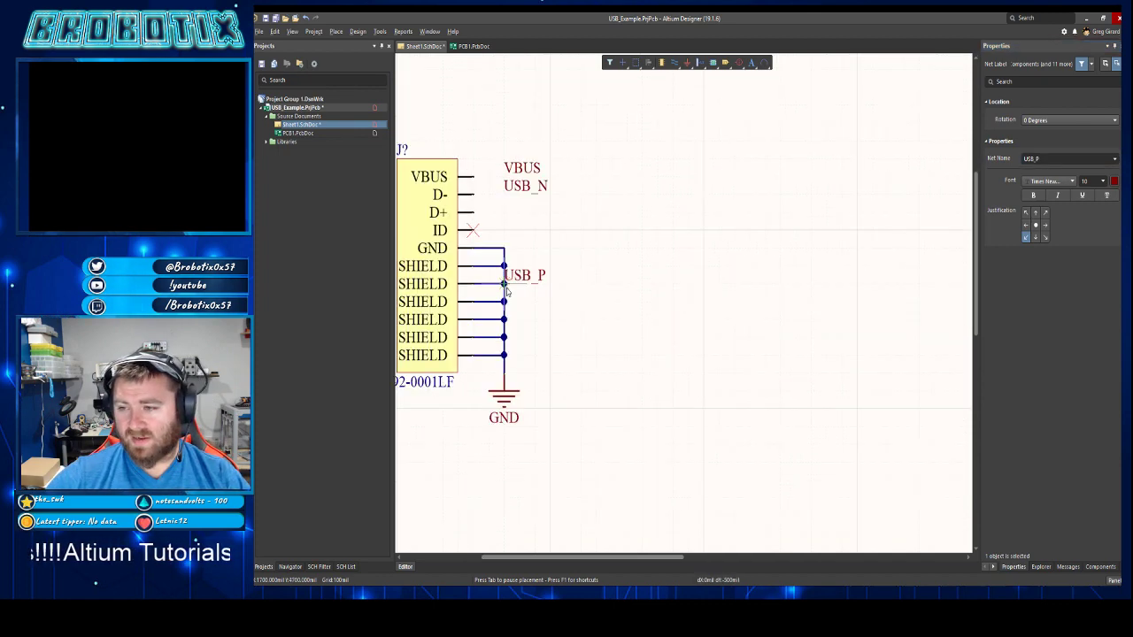
pyautogui.click(503, 213)
pyautogui.rightClick(534, 235)
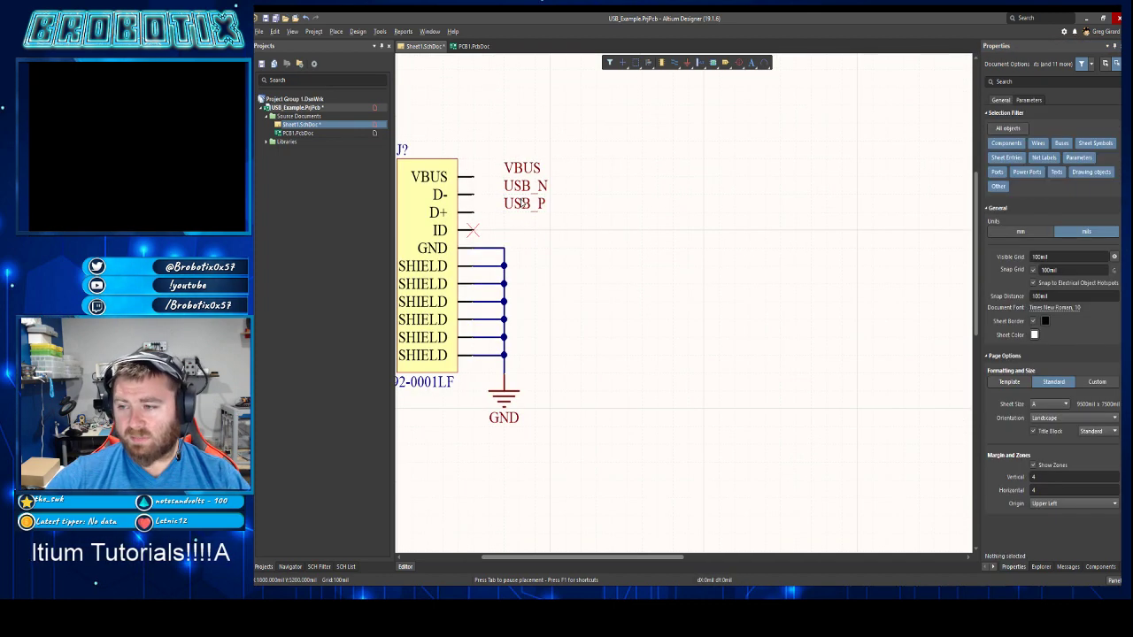
# - Place differential pair directives with a Diff. Pair Net Class named USB beside the USB_N and USB_P net labels
pyautogui.rightClick(576, 238)
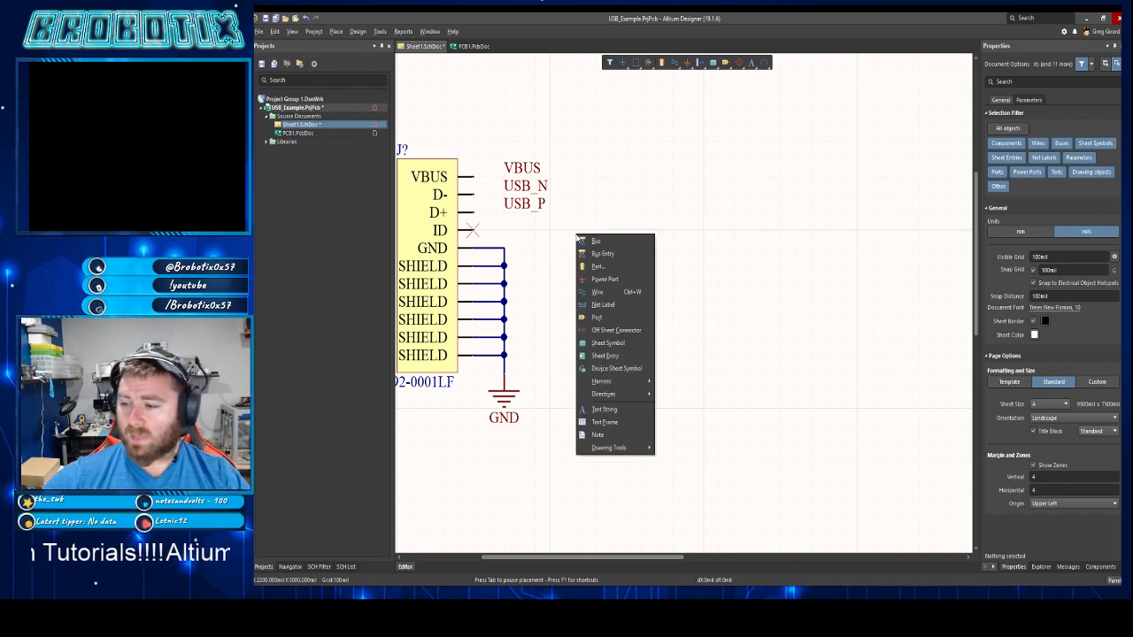
pyautogui.moveTo(624, 393)
pyautogui.click(688, 406)
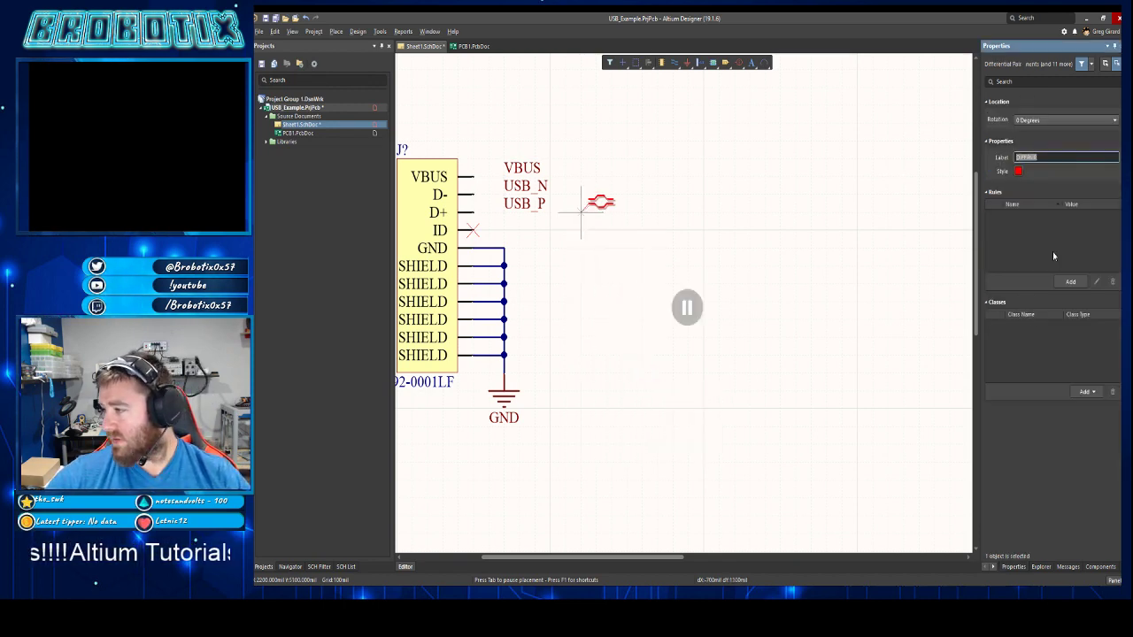
pyautogui.click(1085, 391)
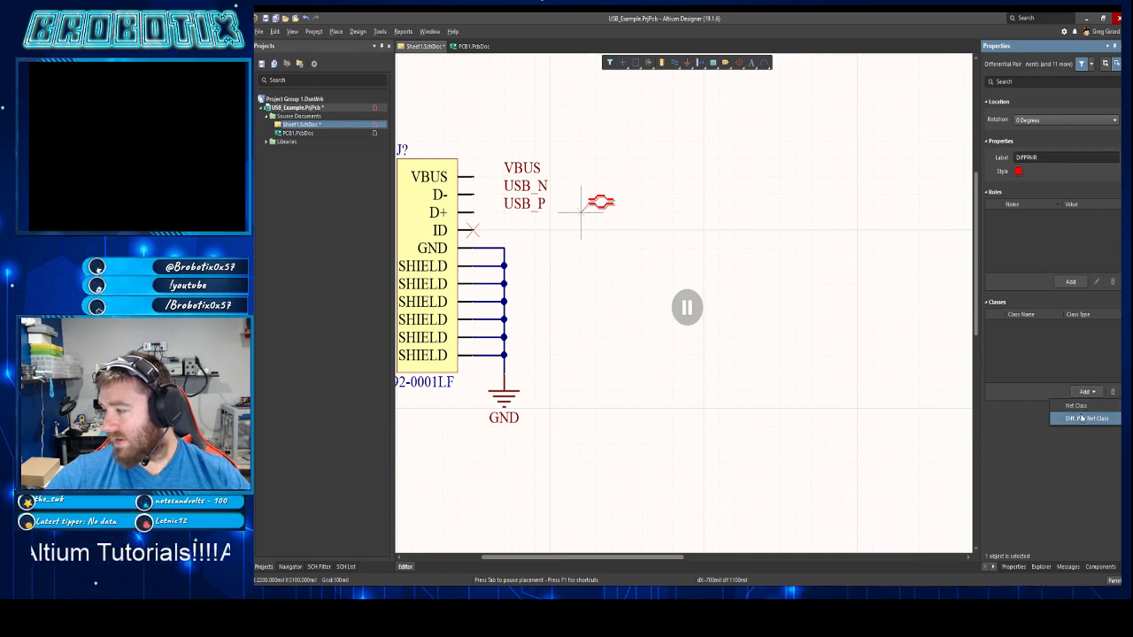
pyautogui.click(1085, 414)
pyautogui.click(1064, 328)
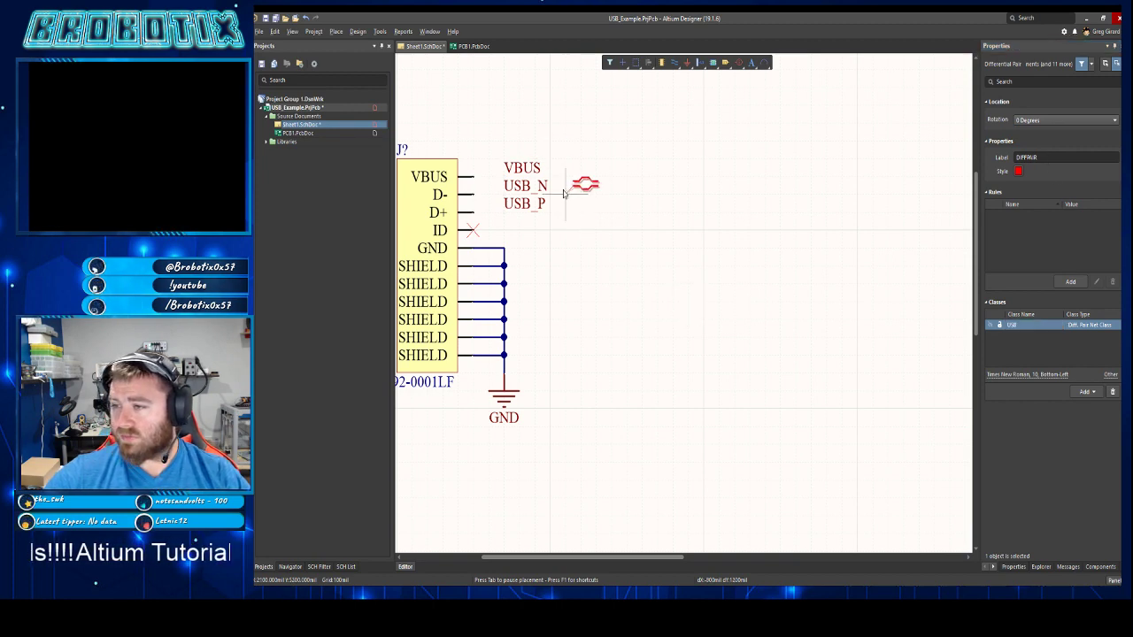
pyautogui.click(559, 194)
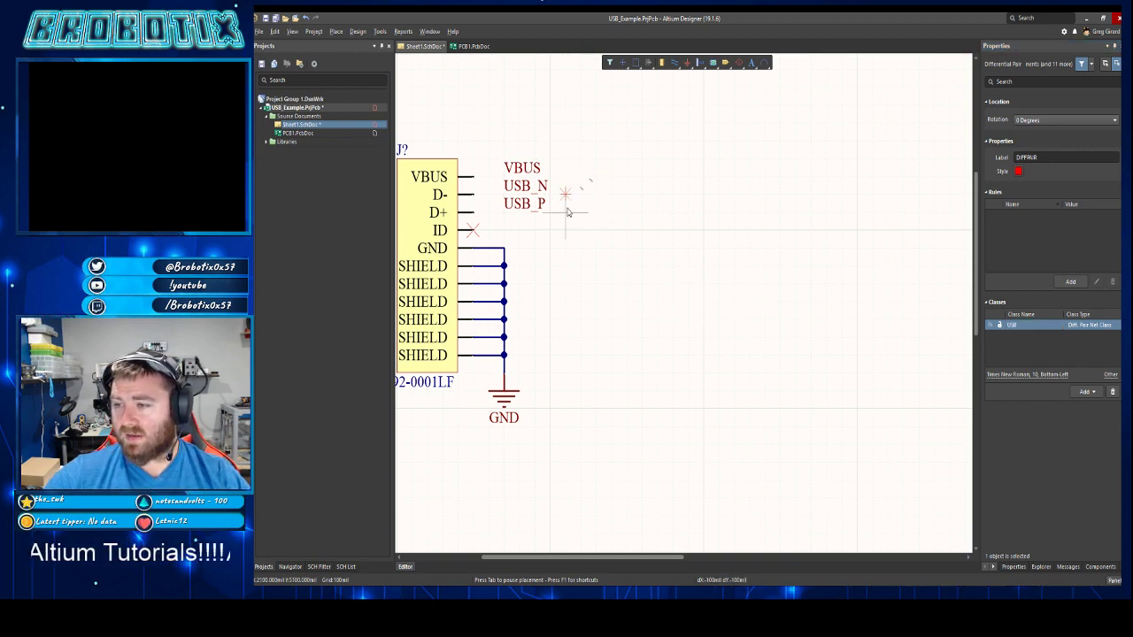
pyautogui.click(562, 212)
pyautogui.press('Escape')
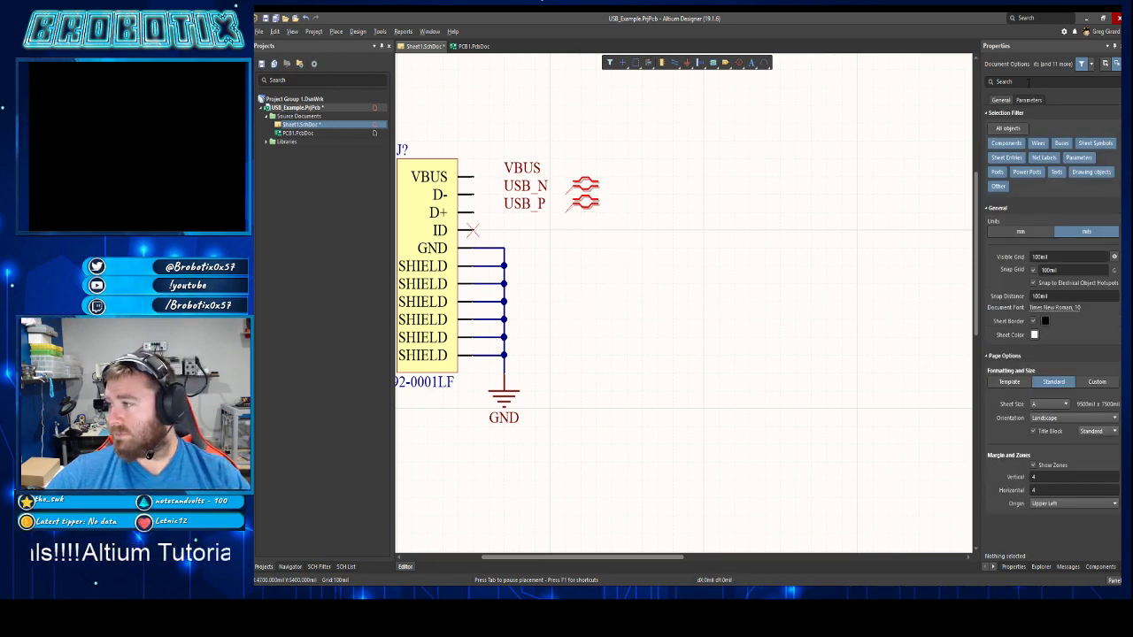
# - Place the FT234XD-R USB/UART bridge to the right of the connector and move its designator and part-number labels above its body
pyautogui.click(1009, 567)
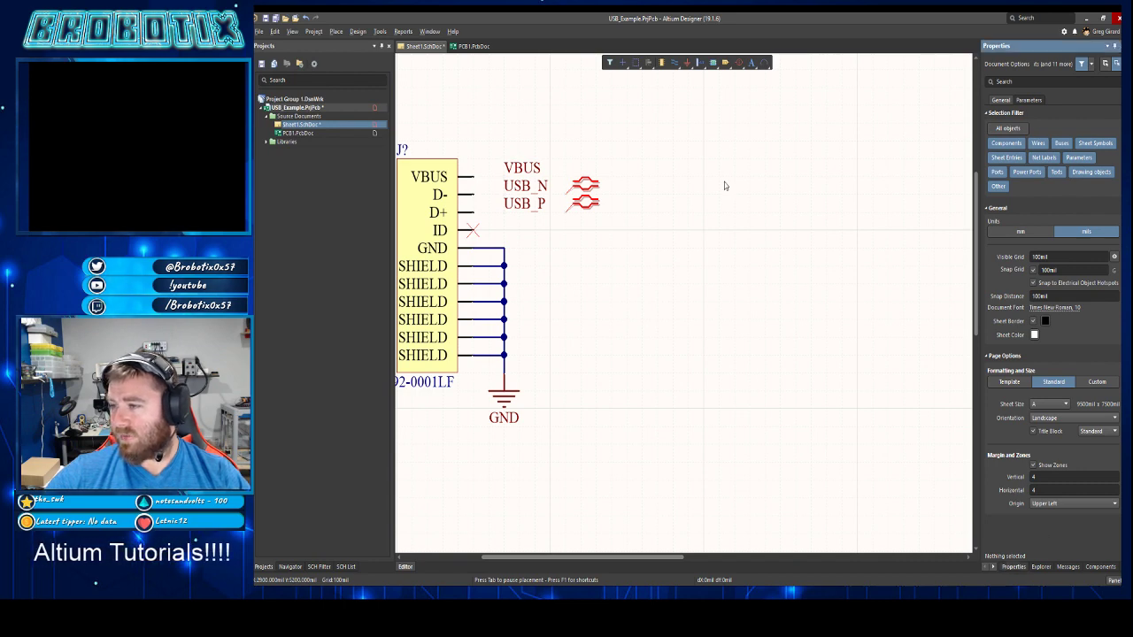
pyautogui.click(1088, 567)
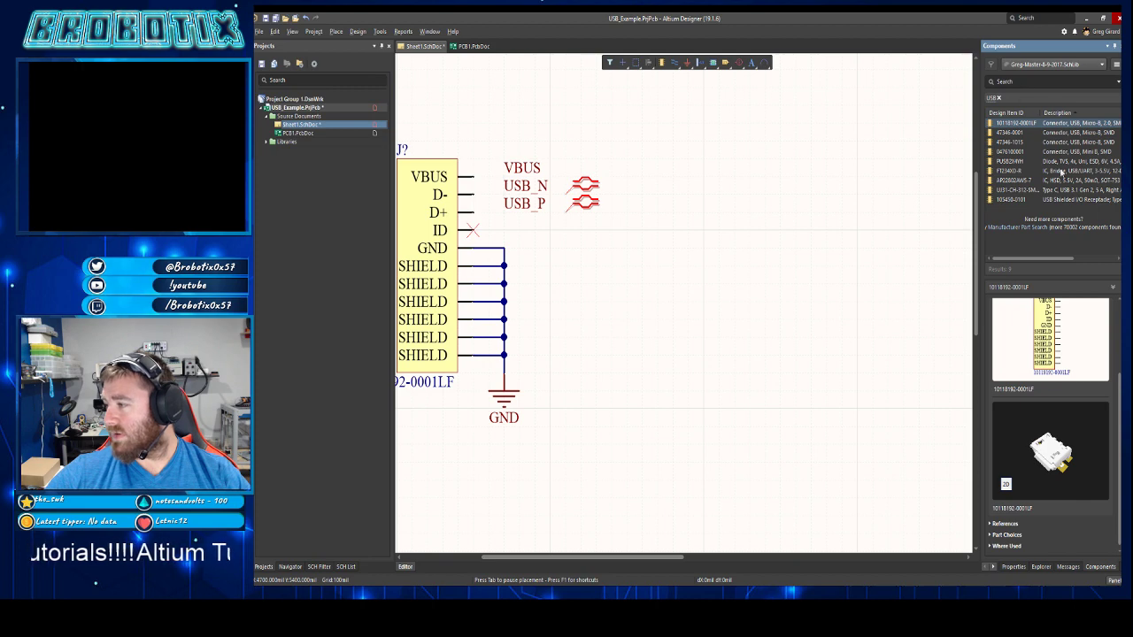
pyautogui.click(1028, 171)
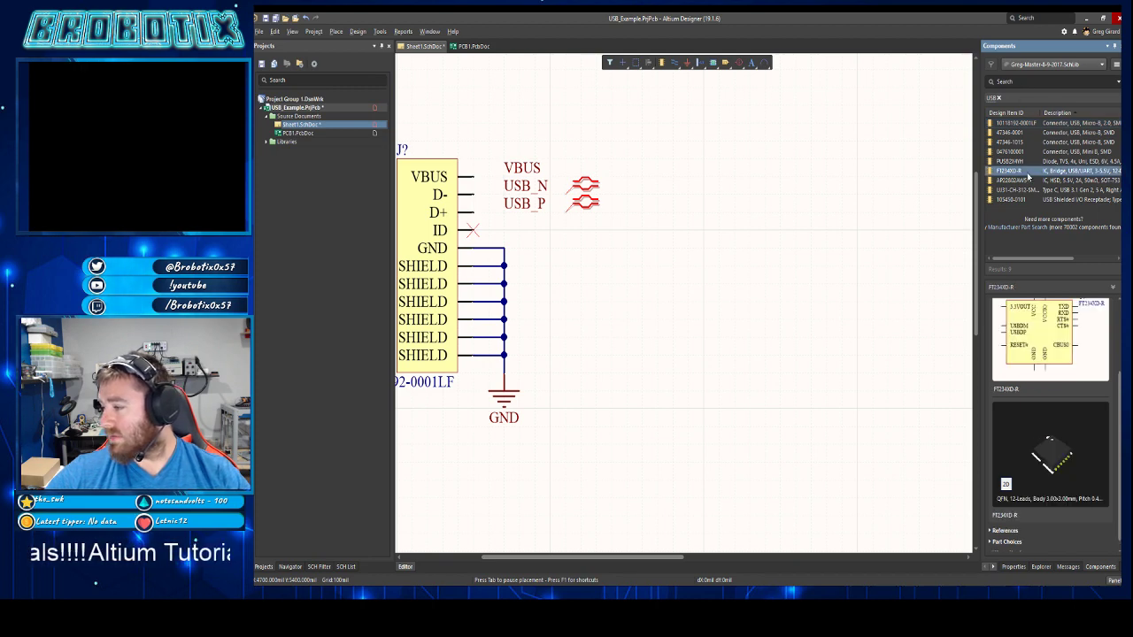
pyautogui.rightClick(1024, 172)
pyautogui.click(1040, 178)
pyautogui.moveTo(804, 285); pyautogui.dragTo(723, 320)
pyautogui.click(674, 275)
pyautogui.click(611, 324)
pyautogui.scroll(1, 607, 331)
pyautogui.keyDown('ctrl'); pyautogui.scroll(-2, 607, 318); pyautogui.keyUp('ctrl')
pyautogui.keyDown('ctrl'); pyautogui.scroll(2, 607, 306); pyautogui.keyUp('ctrl')
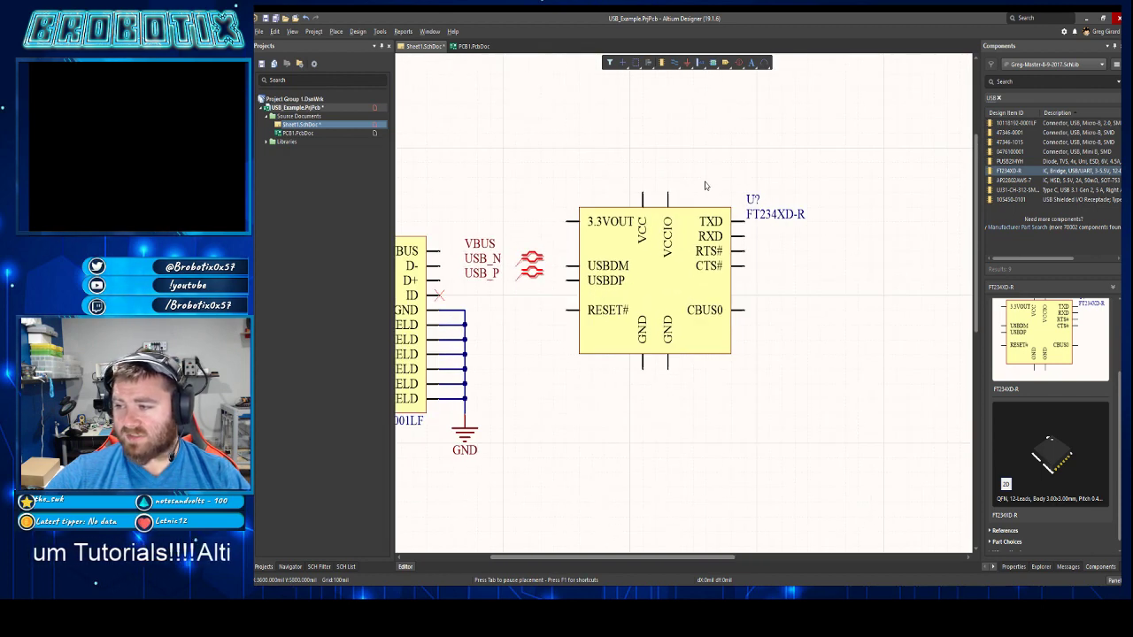
pyautogui.moveTo(750, 202); pyautogui.dragTo(688, 199)
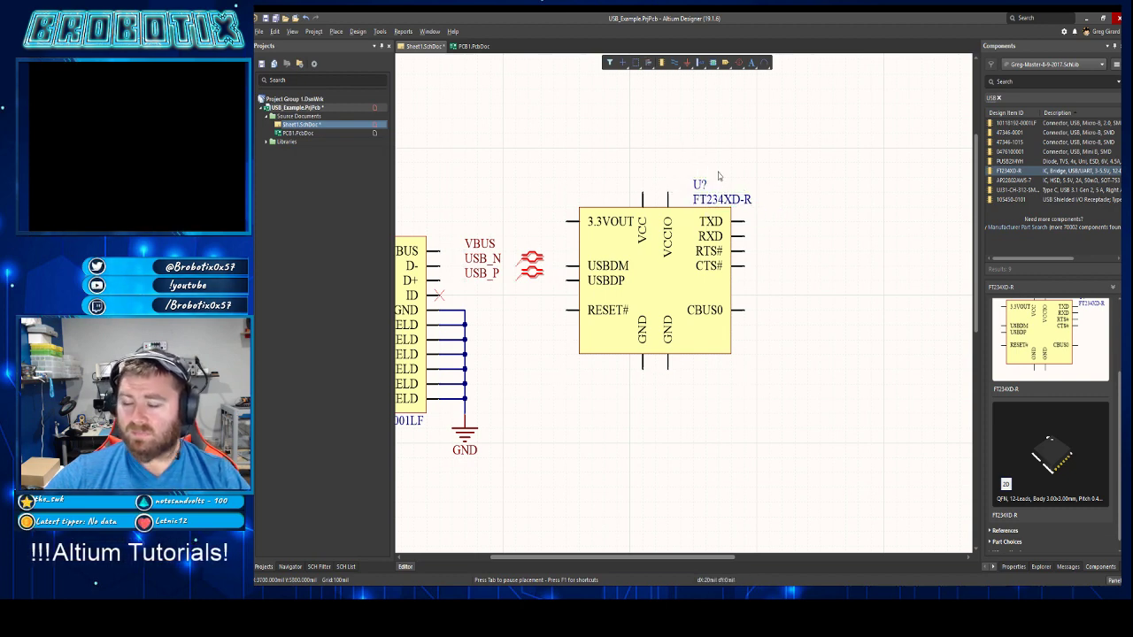
# - Save the schematic sheet under the file name USB_Example
pyautogui.hotkey('ctrl', 's')
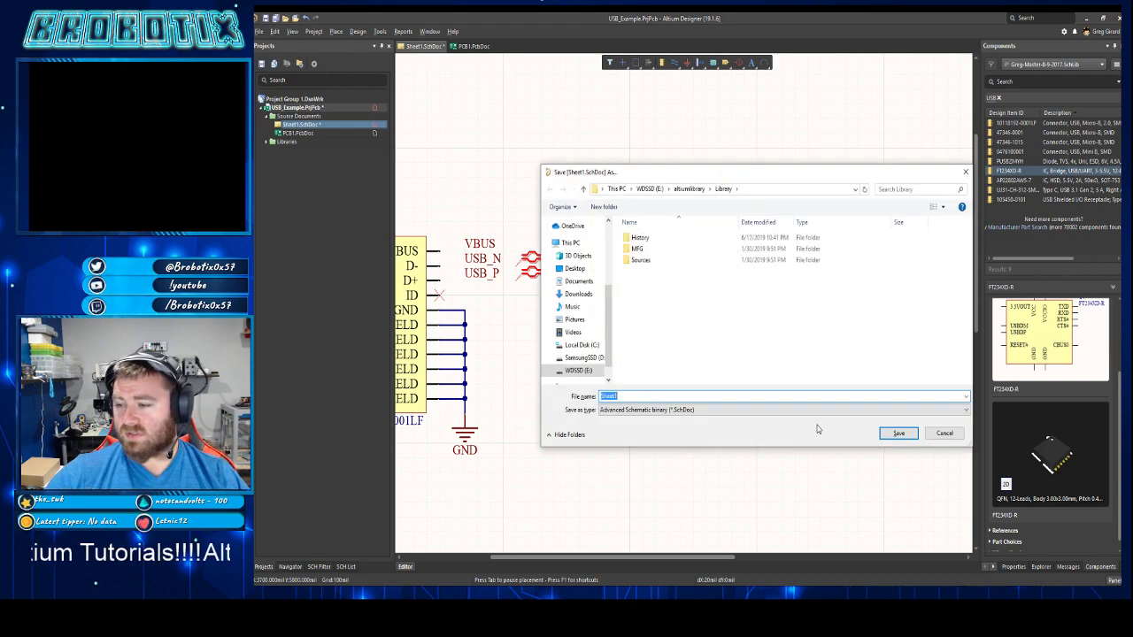
pyautogui.click(574, 268)
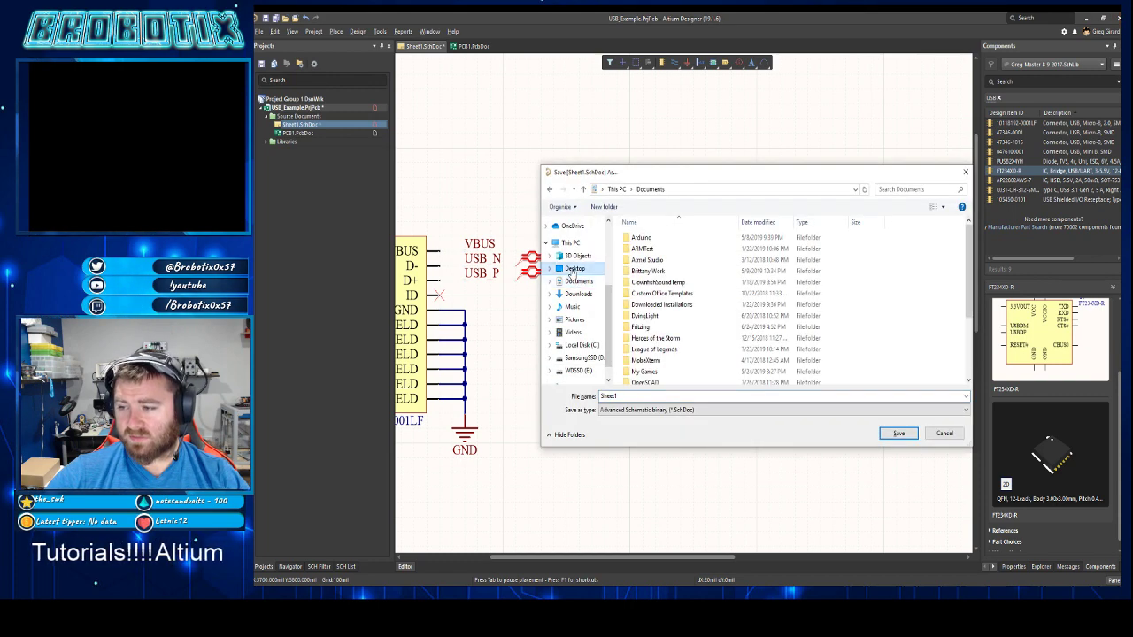
pyautogui.click(638, 397)
pyautogui.write('USB_Example')
pyautogui.press('Return')
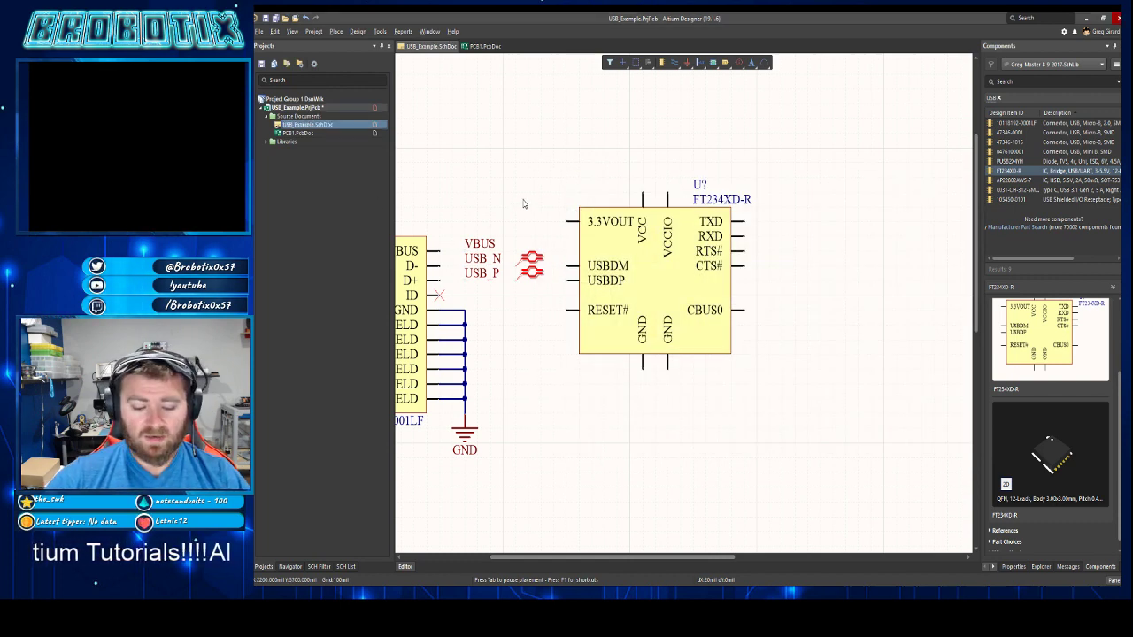
# - Wire the connector's D- pin to USBDM and its D+ pin to USBDP on the FT234XD-R
pyautogui.press('p')
pyautogui.press('w')
pyautogui.click(440, 265)
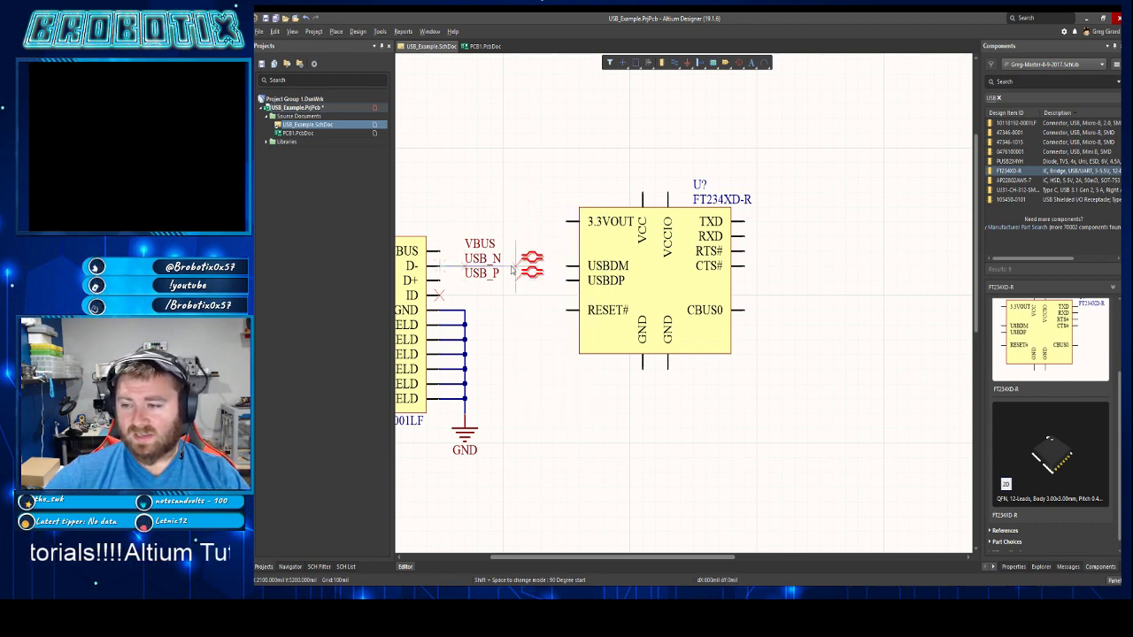
pyautogui.click(566, 265)
pyautogui.click(439, 279)
pyautogui.click(566, 280)
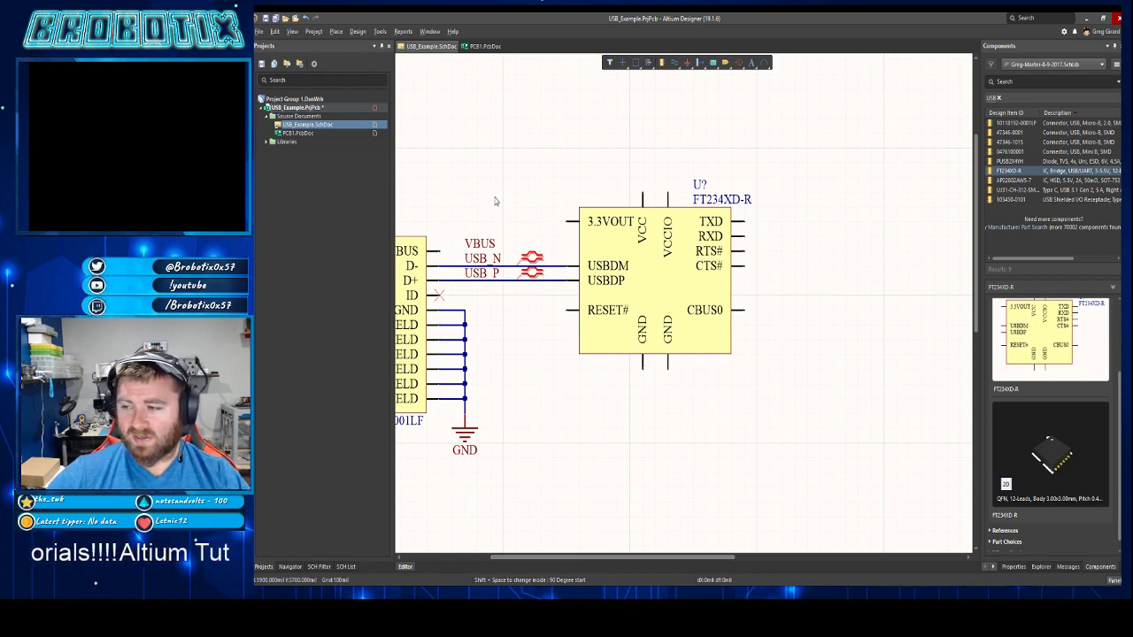
pyautogui.scroll(2, 495, 202)
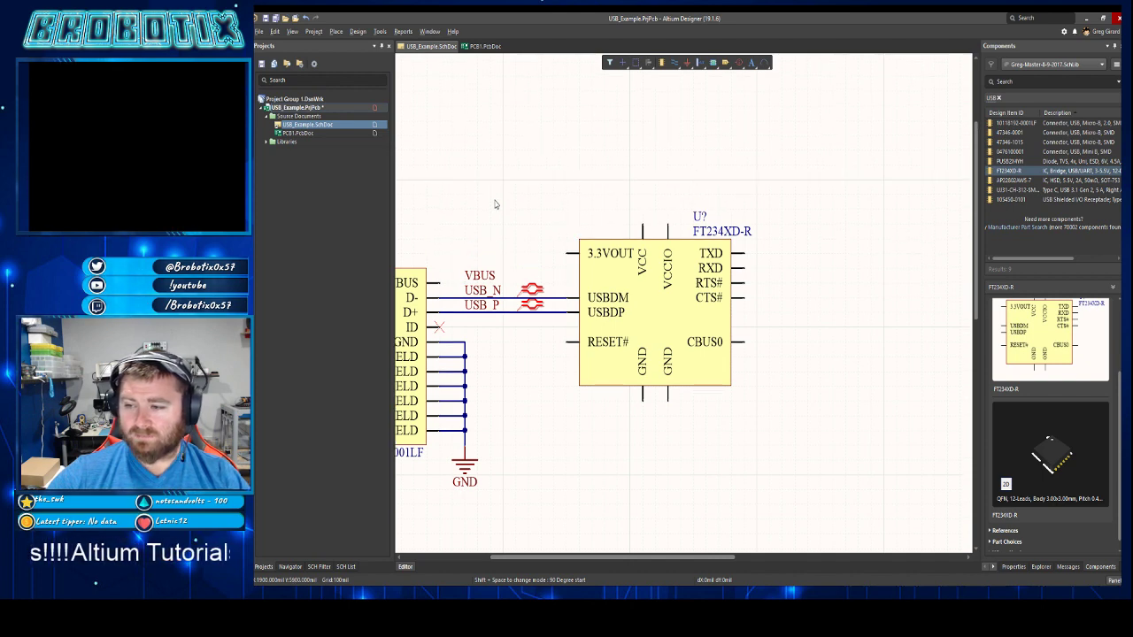
# - Wire the connector's VBUS pin up and over to the VCC pin on top of the FT234XD-R
pyautogui.click(438, 283)
pyautogui.click(508, 185)
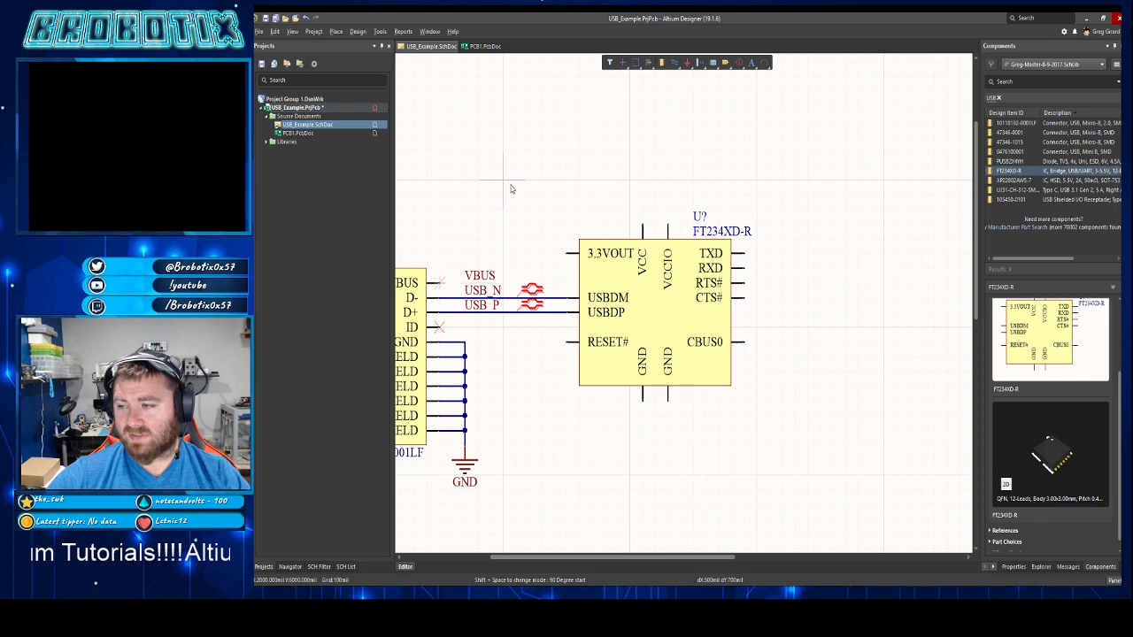
pyautogui.click(644, 207)
pyautogui.click(644, 213)
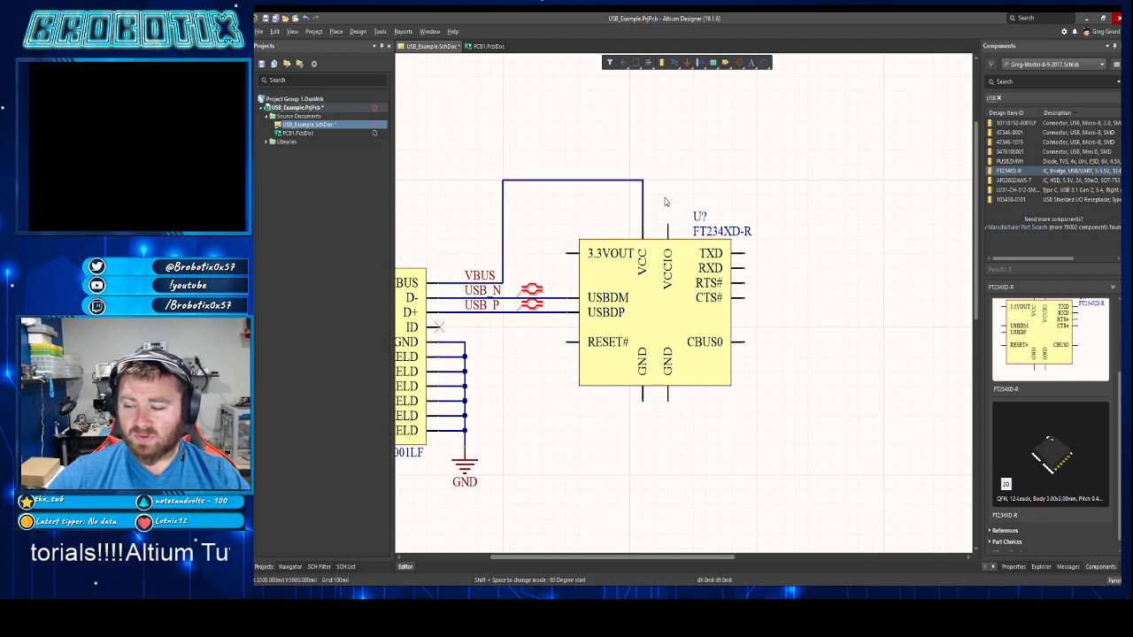
# - Place a port above the FT234XD-R, name it 3.3V and shorten it to fit its text
pyautogui.keyDown('ctrl'); pyautogui.scroll(-1, 666, 202); pyautogui.keyUp('ctrl')
pyautogui.click(715, 64)
pyautogui.press('space')
pyautogui.click(759, 134)
pyautogui.doubleClick(730, 132)
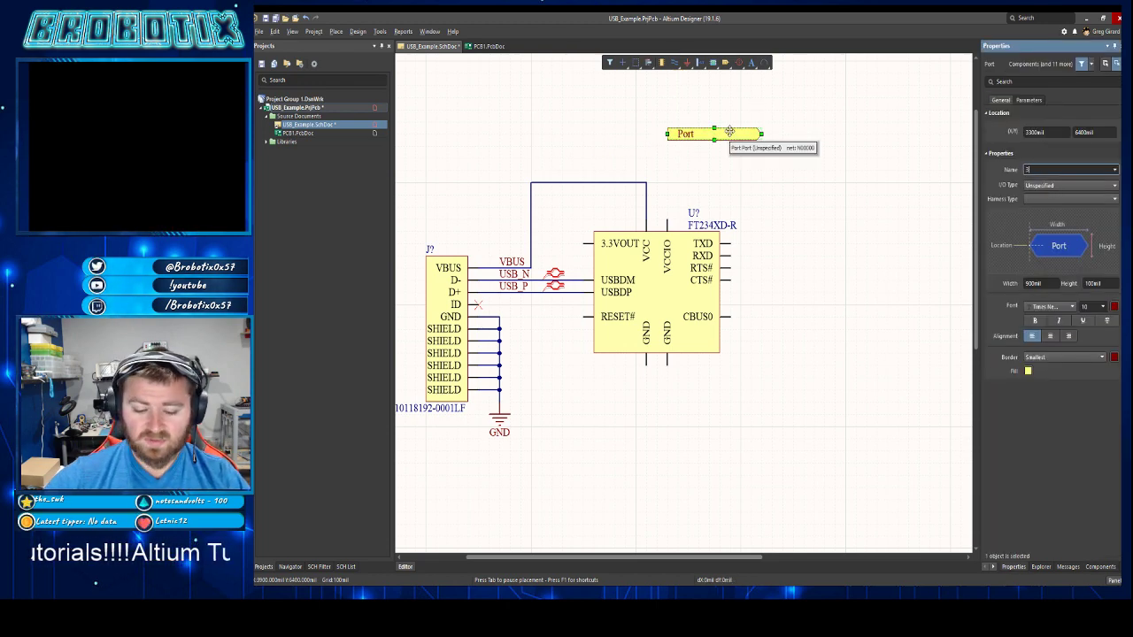
pyautogui.write('3.3V')
pyautogui.press('Return')
pyautogui.moveTo(760, 135); pyautogui.dragTo(689, 134)
pyautogui.click(715, 146)
# - Wire the FT234XD-R's VCCIO pin to the 3.3V port
pyautogui.press('p')
pyautogui.press('w')
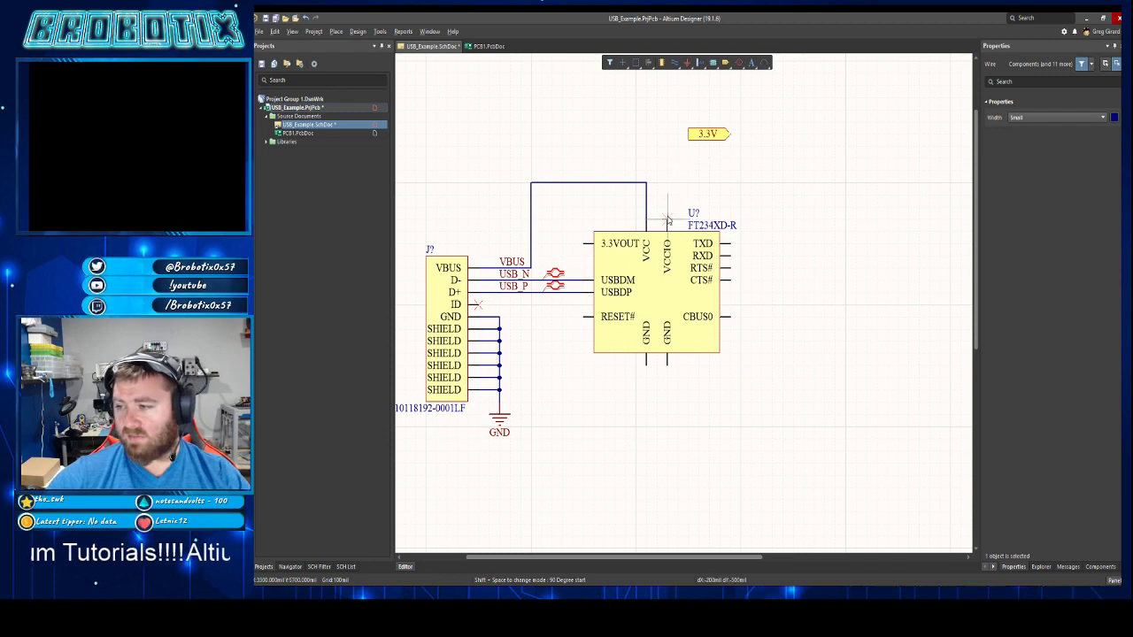
pyautogui.click(667, 220)
pyautogui.click(689, 134)
pyautogui.press('Escape')
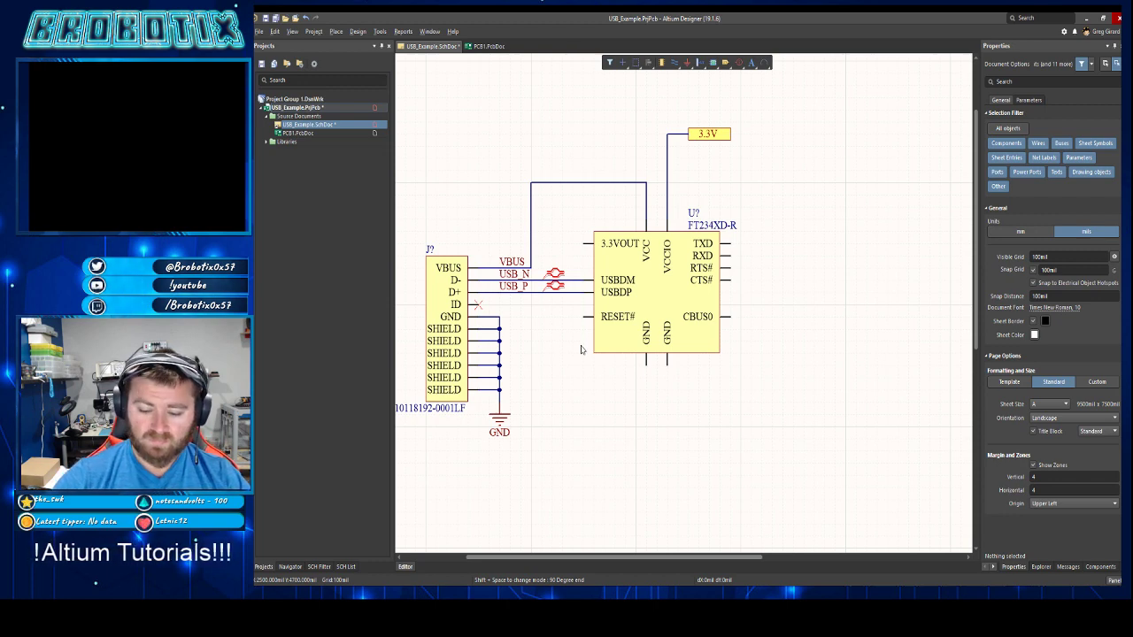
pyautogui.press('p')
pyautogui.press('Escape')
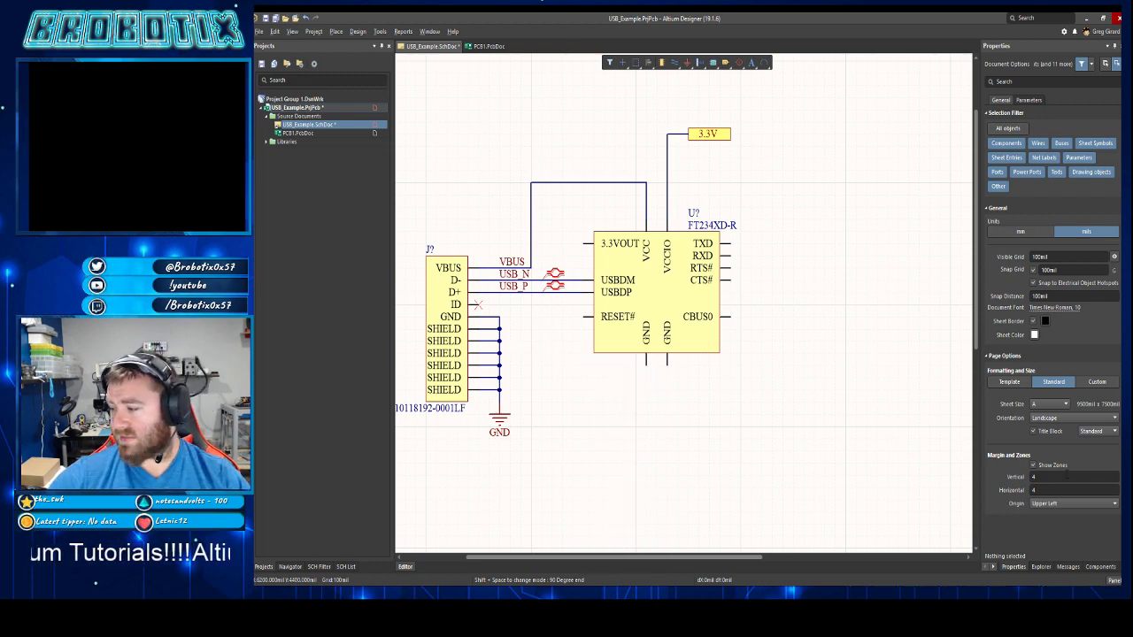
# - Open the 0603 (1608 Metric) folder of basic surface mount resistors among the generic components in the Altium Content Vault
pyautogui.click(1043, 567)
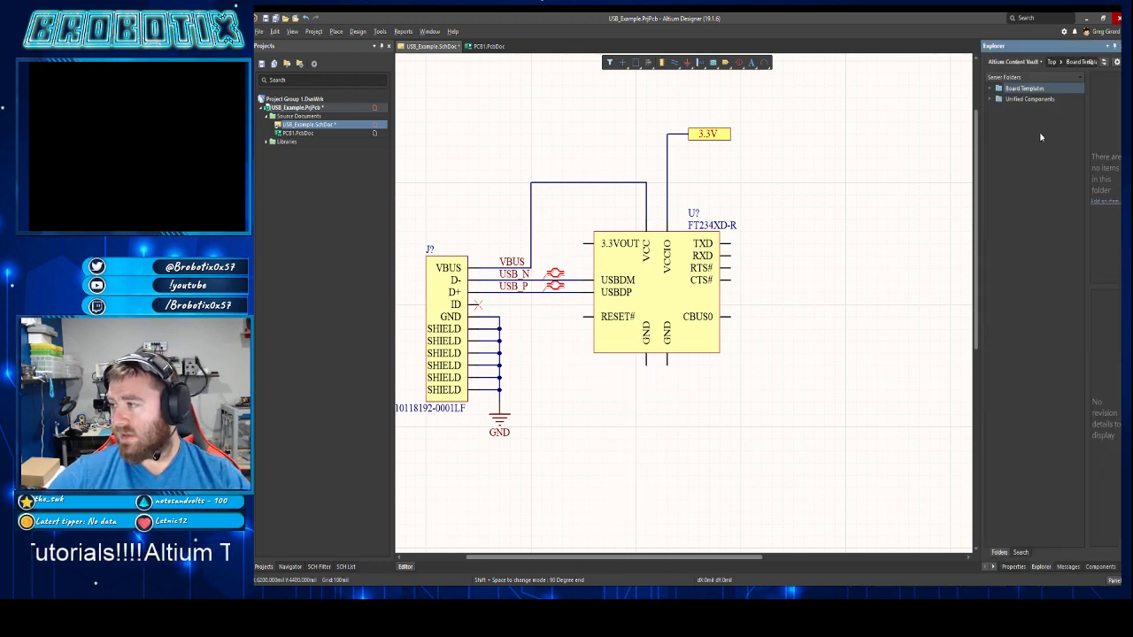
pyautogui.moveTo(978, 134); pyautogui.dragTo(871, 206)
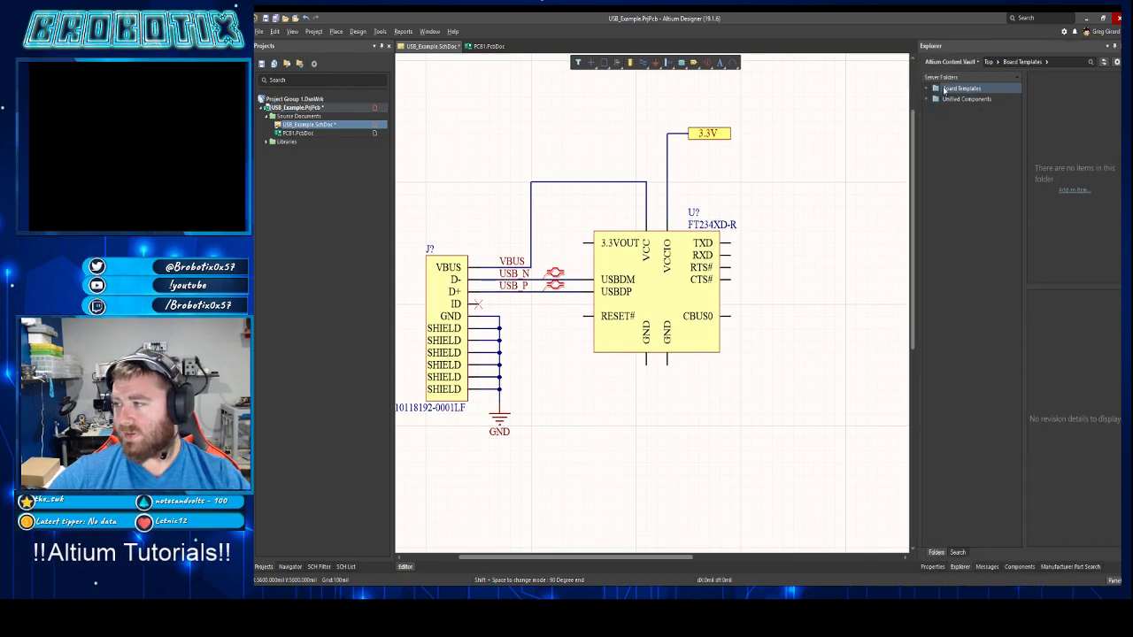
pyautogui.click(1063, 62)
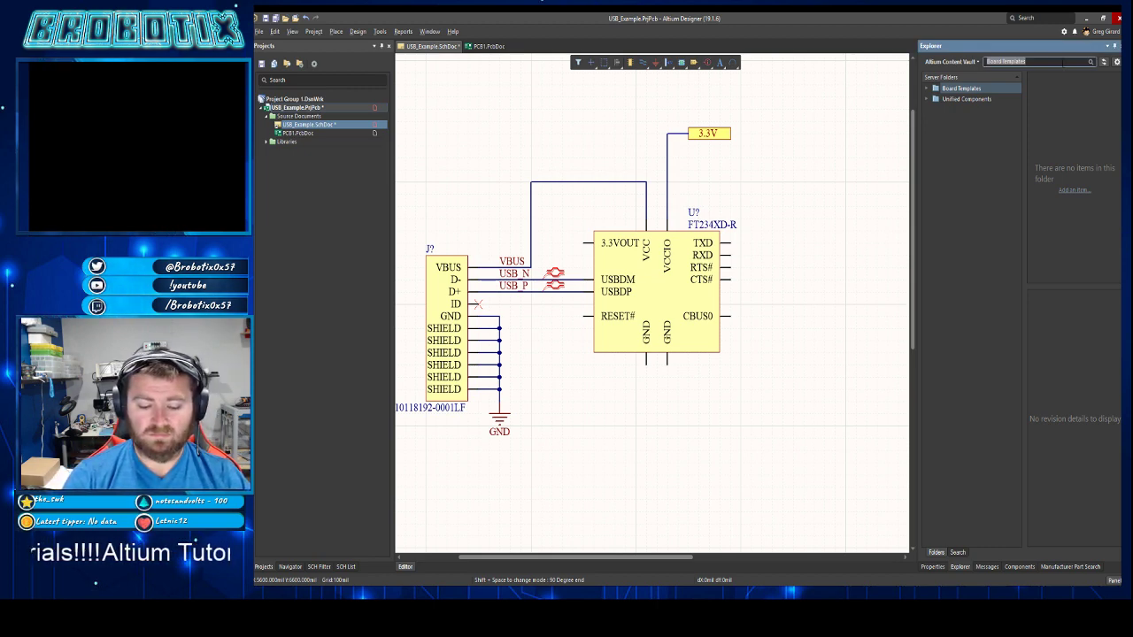
pyautogui.write('R')
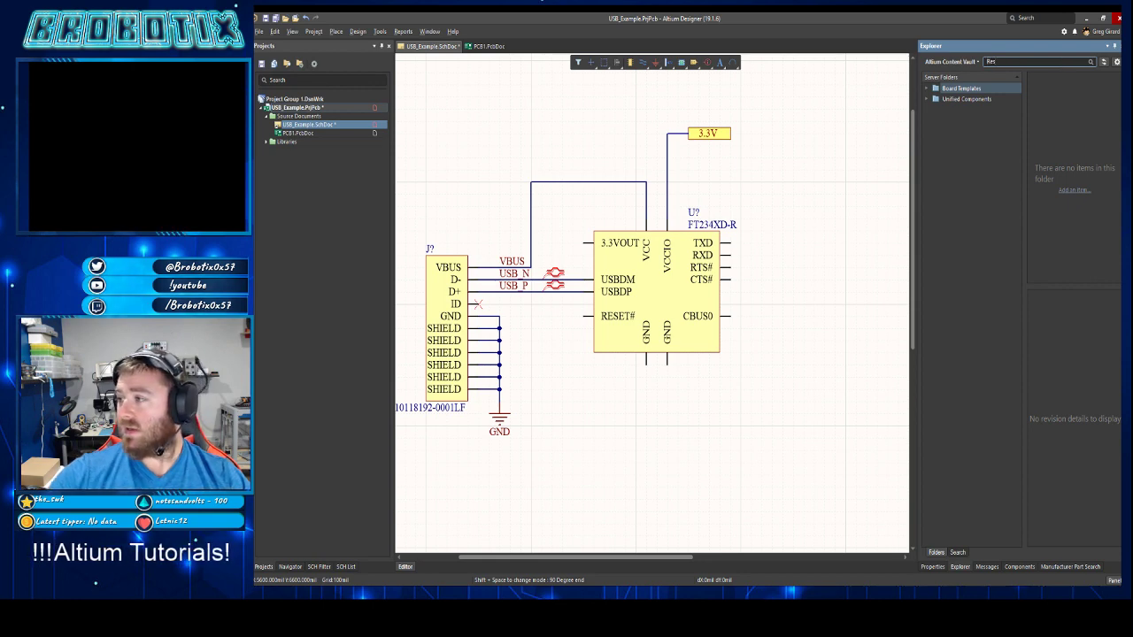
pyautogui.click(925, 99)
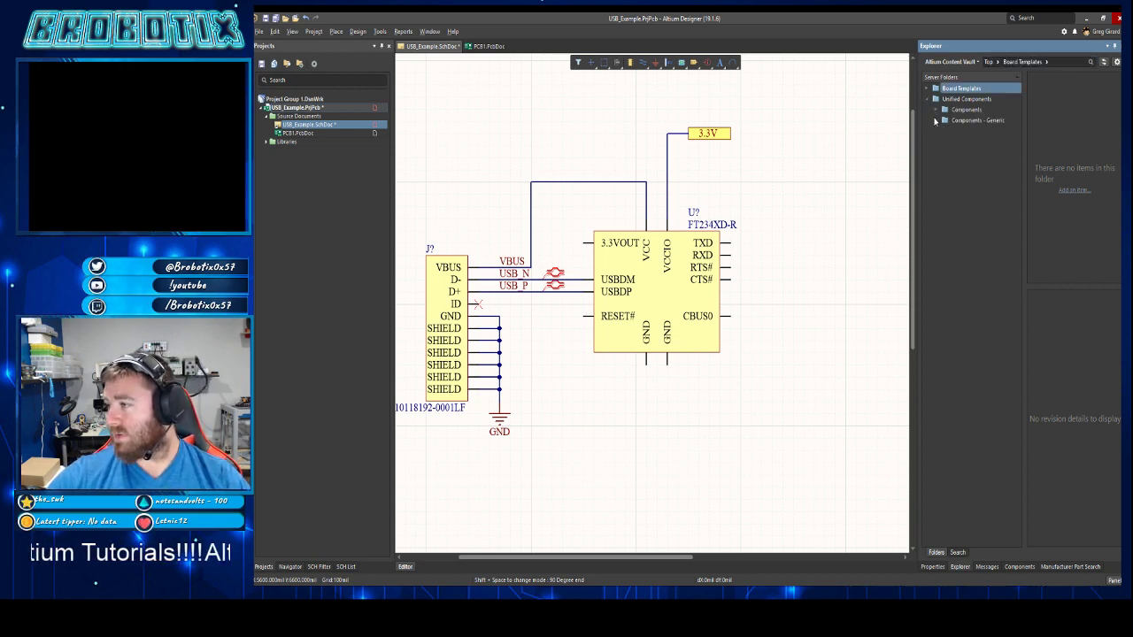
pyautogui.click(939, 120)
pyautogui.click(948, 152)
pyautogui.click(953, 164)
pyautogui.click(991, 195)
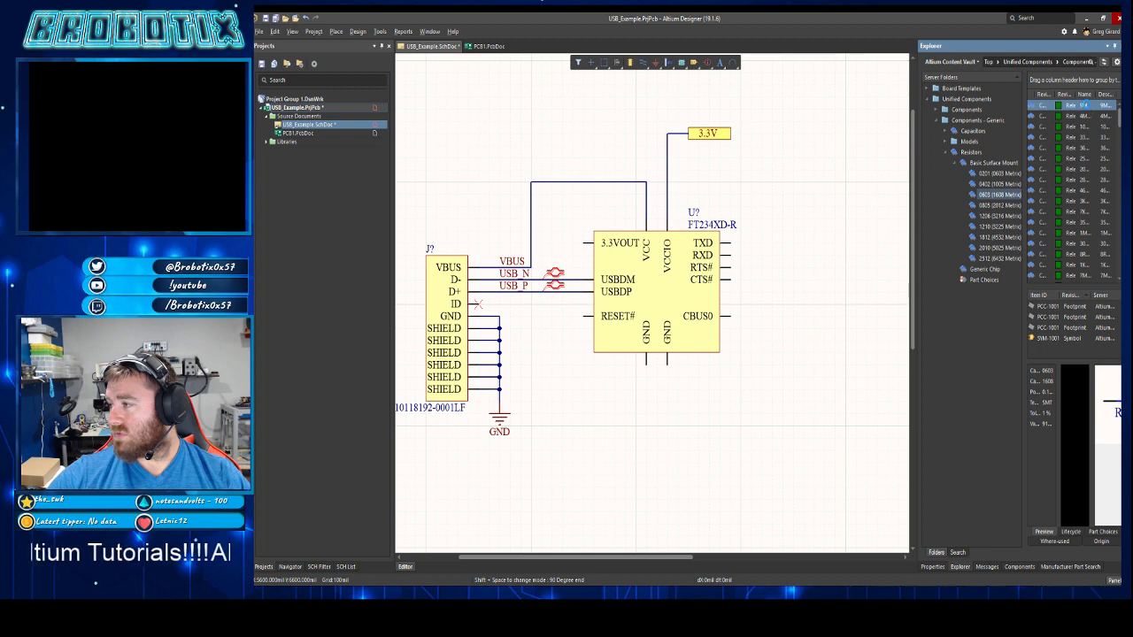
# - Place the 9M1 1% 0603(1608) resistor vertically between the connector and the FT234XD-R, below the RESET# pin level
pyautogui.rightClick(1085, 105)
pyautogui.click(1082, 109)
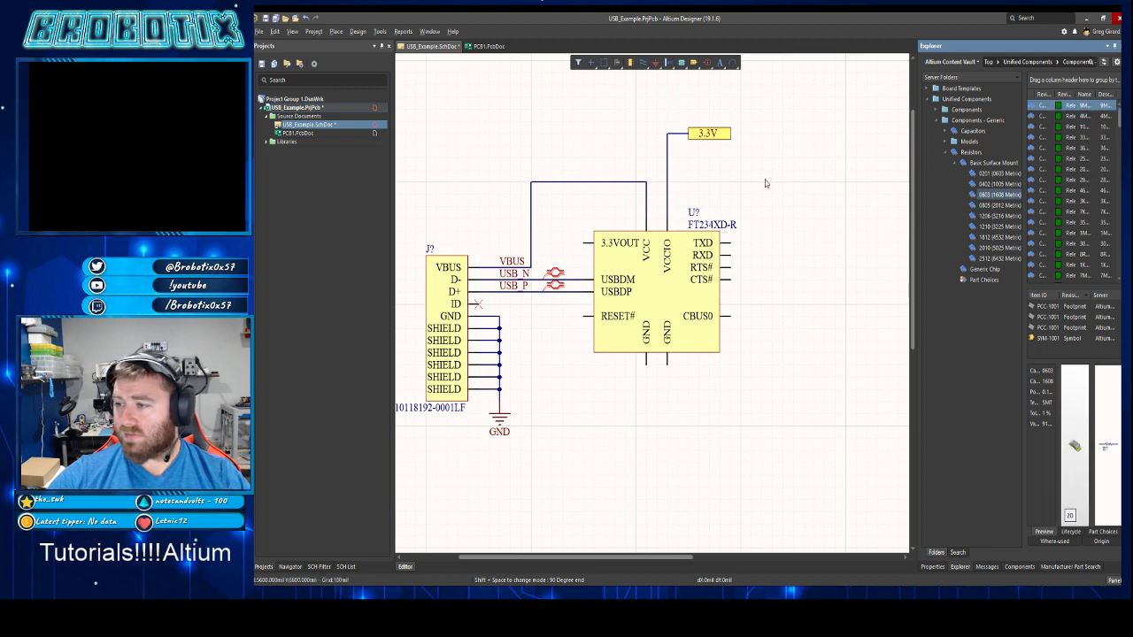
pyautogui.press('space')
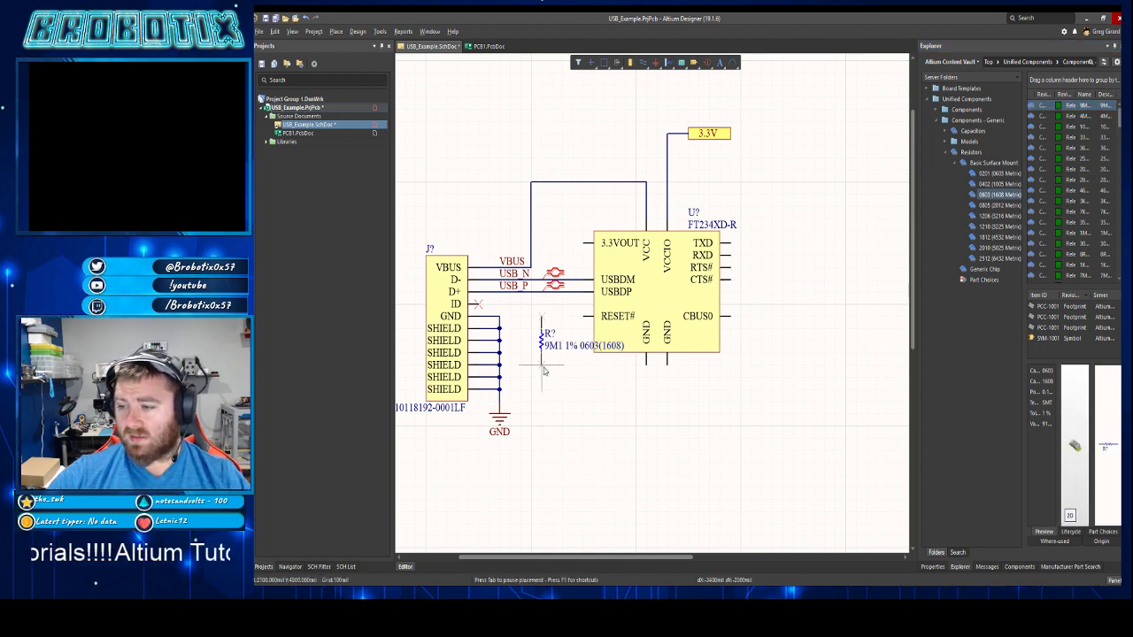
pyautogui.click(542, 366)
pyautogui.rightClick(576, 397)
# - Wire the FT234XD-R's RESET# pin to the upper end of the resistor
pyautogui.press('p')
pyautogui.press('w')
pyautogui.click(583, 316)
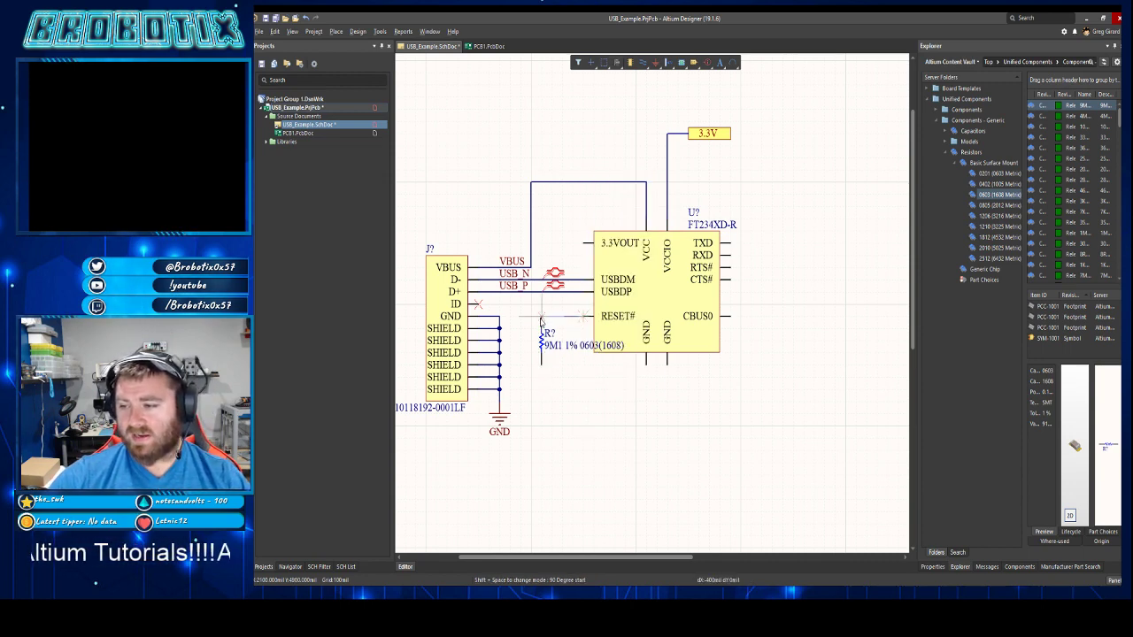
pyautogui.click(541, 316)
# - Add 3.3V net labels to the VCCIO wire beside the port and to the resistor's lower pin
pyautogui.press('p')
pyautogui.write('n')
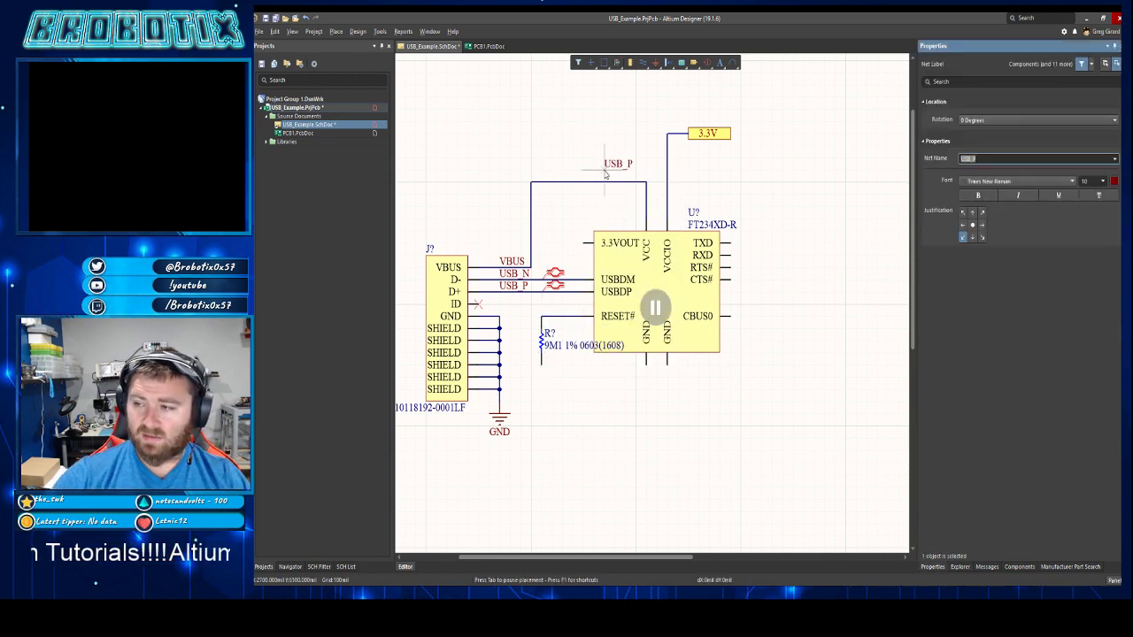
pyautogui.write('3.3V')
pyautogui.press('Return')
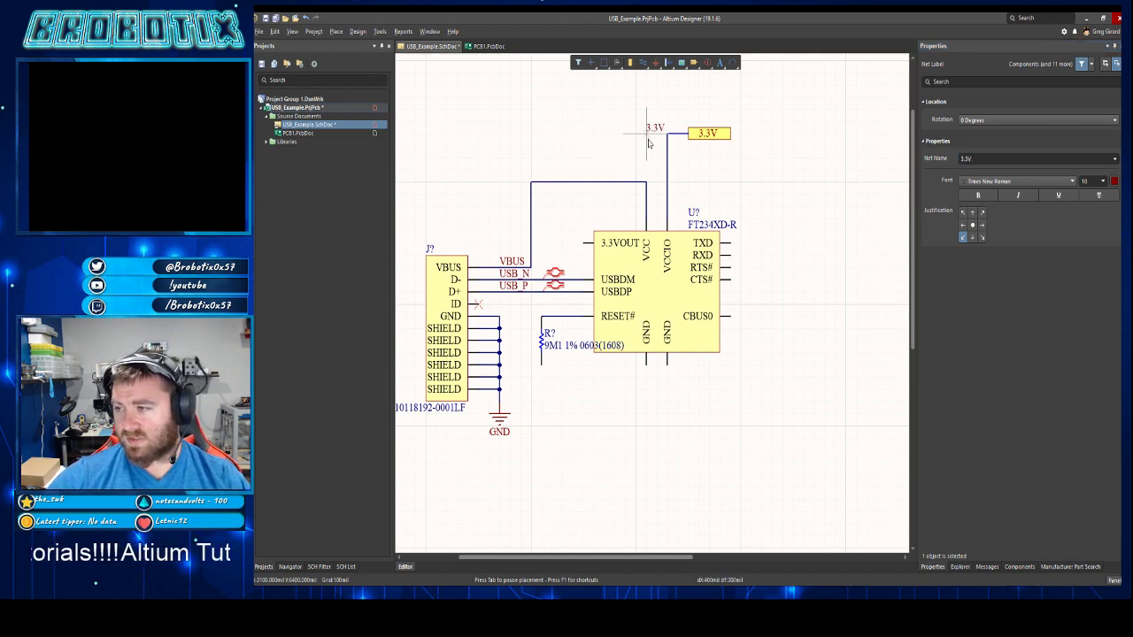
pyautogui.click(668, 133)
pyautogui.click(541, 363)
pyautogui.rightClick(561, 381)
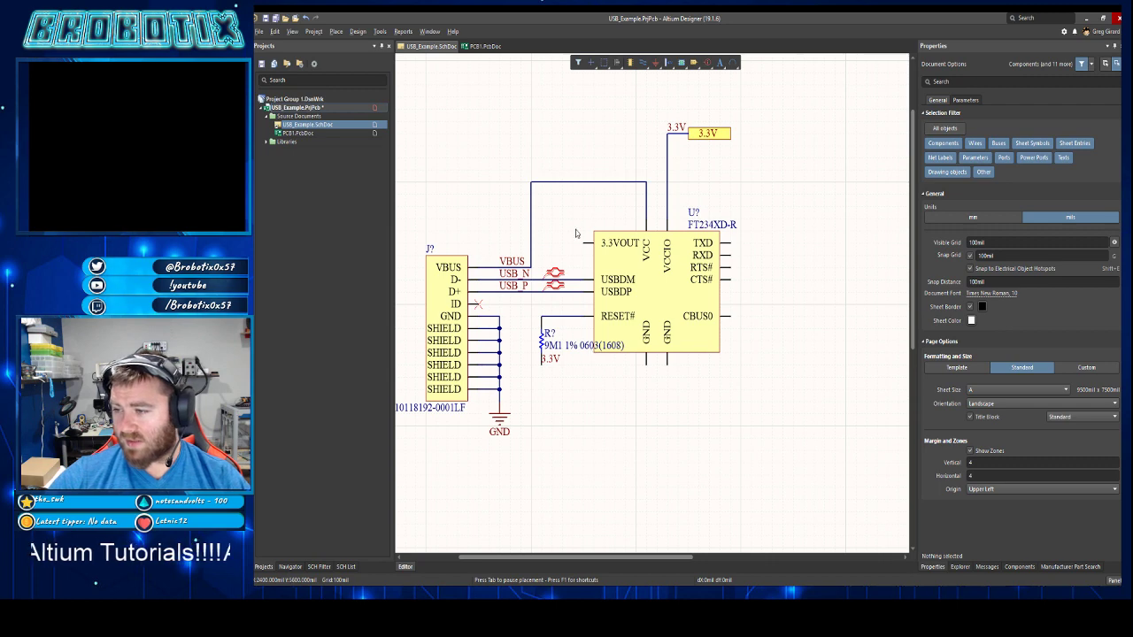
# - Place a generic No ERC marker on the FT234XD-R's unused 3.3VOUT pin
pyautogui.press('p')
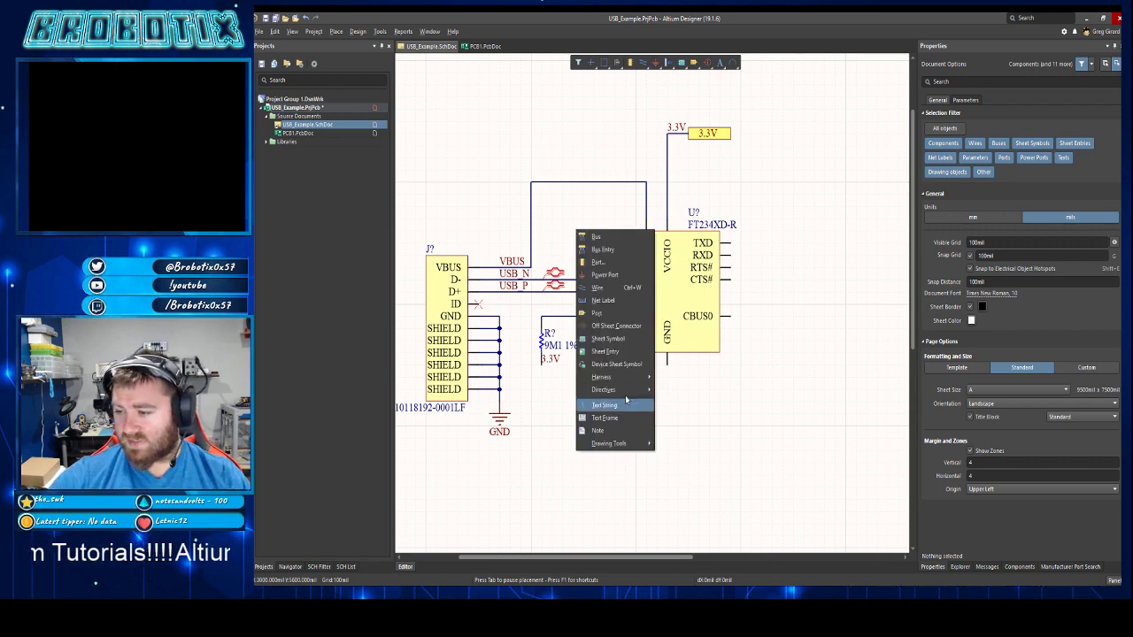
pyautogui.moveTo(619, 390)
pyautogui.click(686, 399)
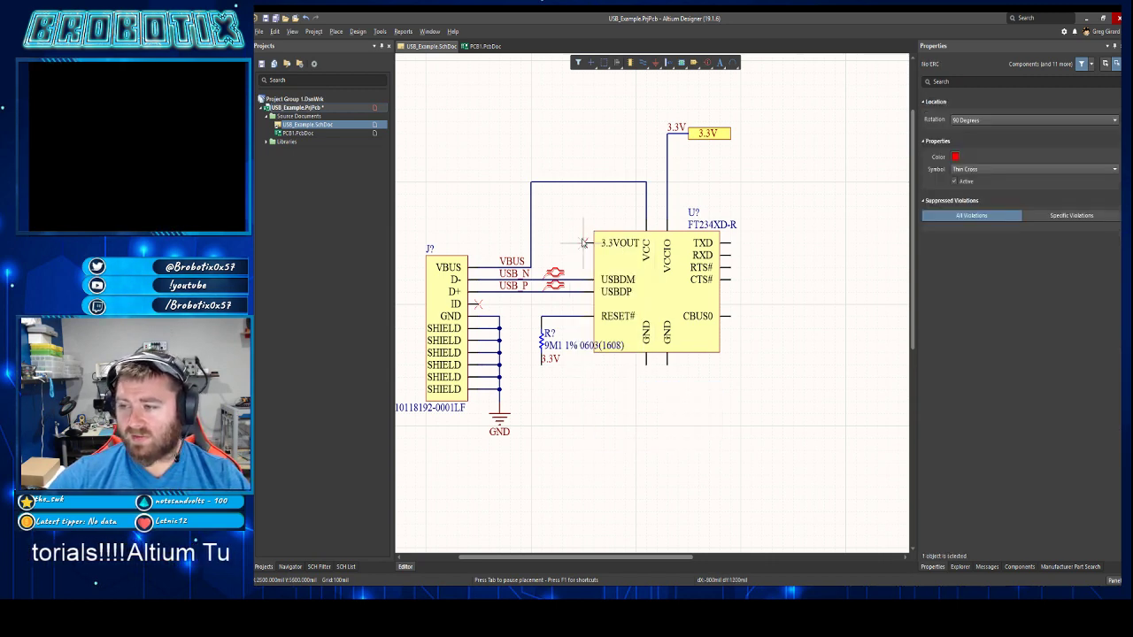
pyautogui.click(583, 242)
pyautogui.rightClick(659, 343)
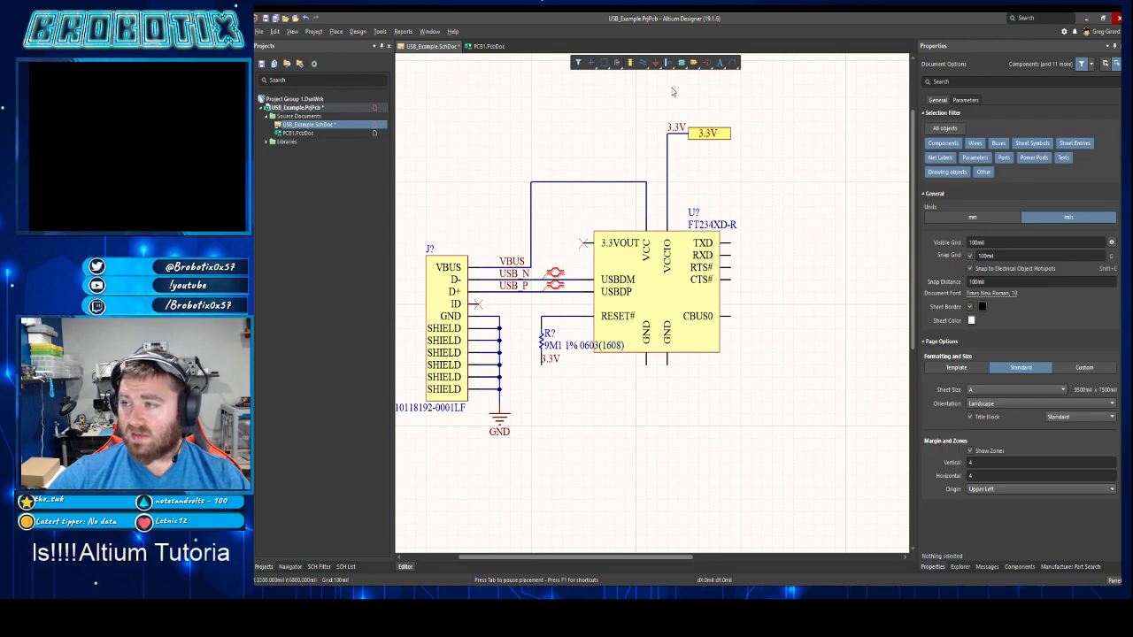
# - Place a GND power port below the FT234XD-R and wire both of its GND pins to it
pyautogui.click(655, 63)
pyautogui.rightClick(676, 392)
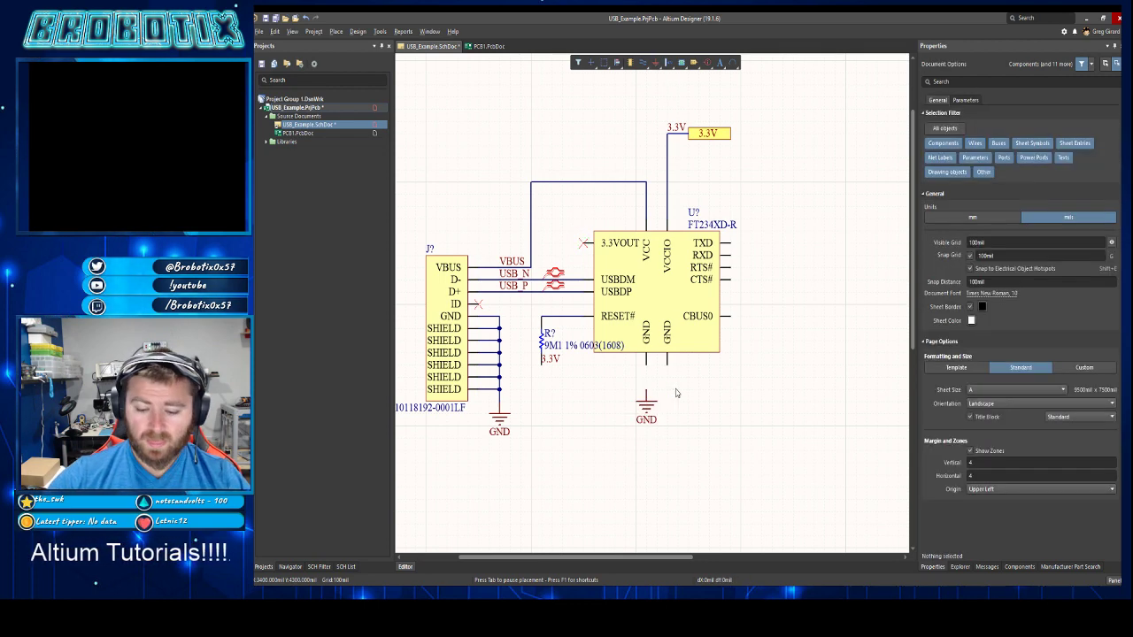
pyautogui.press('p')
pyautogui.press('w')
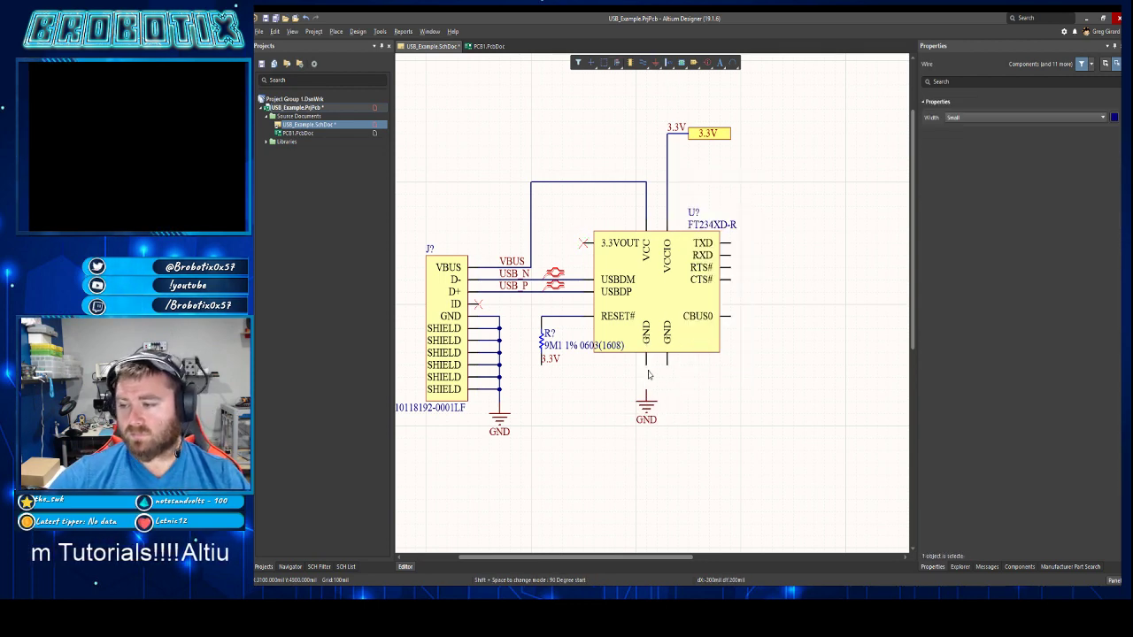
pyautogui.click(646, 390)
pyautogui.click(667, 365)
pyautogui.click(646, 377)
pyautogui.click(673, 398)
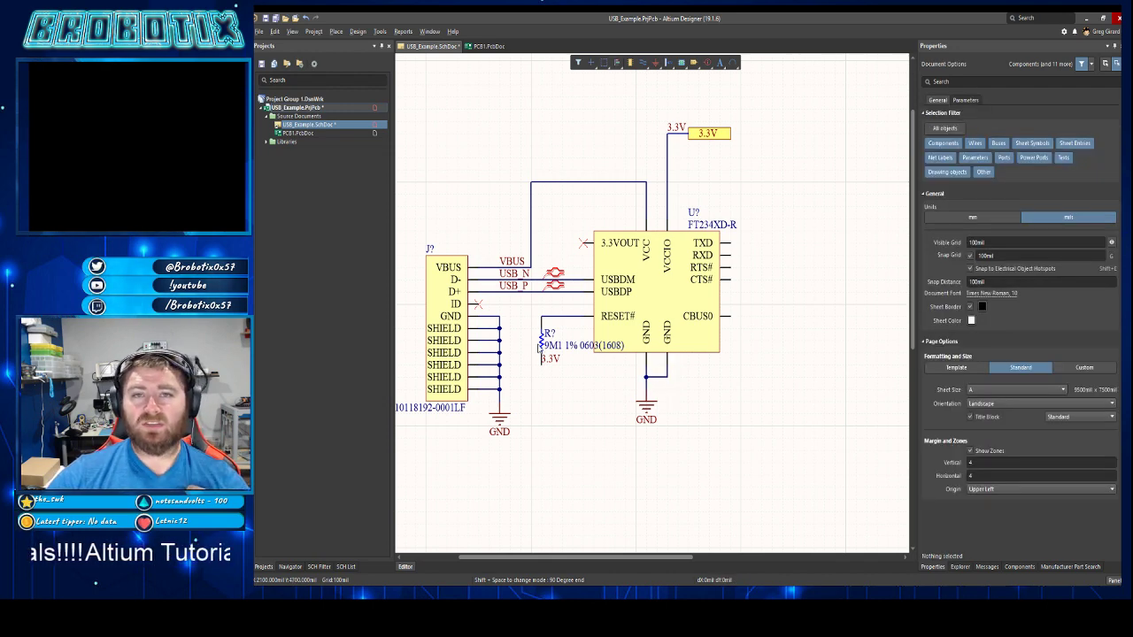
pyautogui.doubleClick(538, 347)
pyautogui.press('Escape')
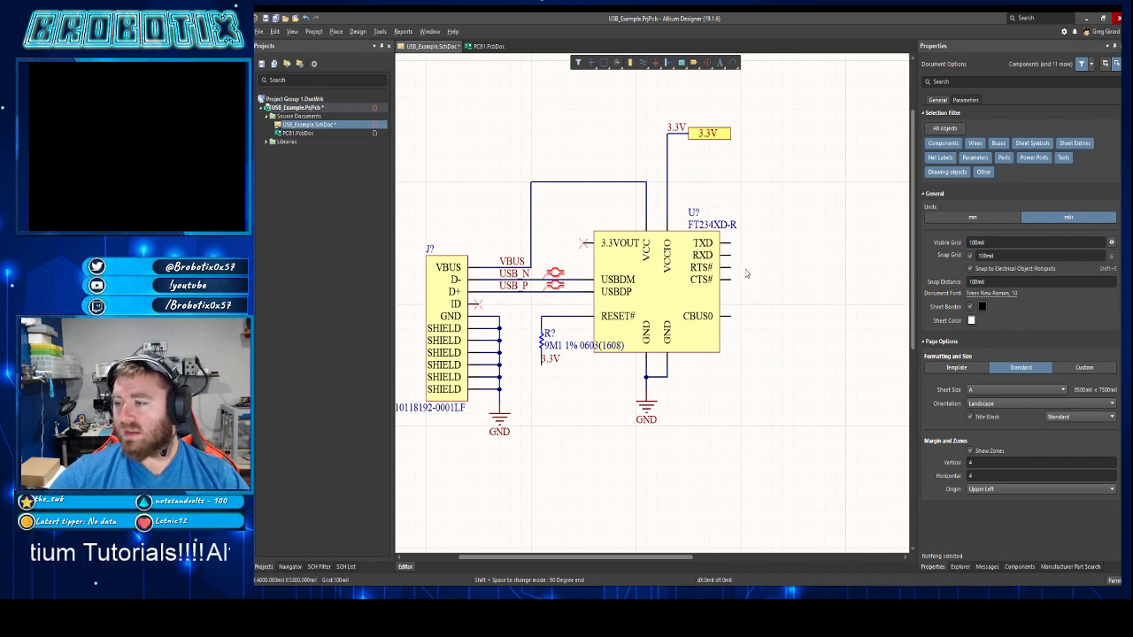
# - Place two stacked ports about 900 mil wide beside the FT234XD-R, level with its TXD and RXD pins
pyautogui.keyDown('shift'); pyautogui.scroll(-1, 717, 314); pyautogui.keyUp('shift')
pyautogui.keyDown('ctrl'); pyautogui.scroll(3, 702, 270); pyautogui.keyUp('ctrl')
pyautogui.keyDown('shift'); pyautogui.scroll(-1, 708, 258); pyautogui.keyUp('shift')
pyautogui.click(694, 63)
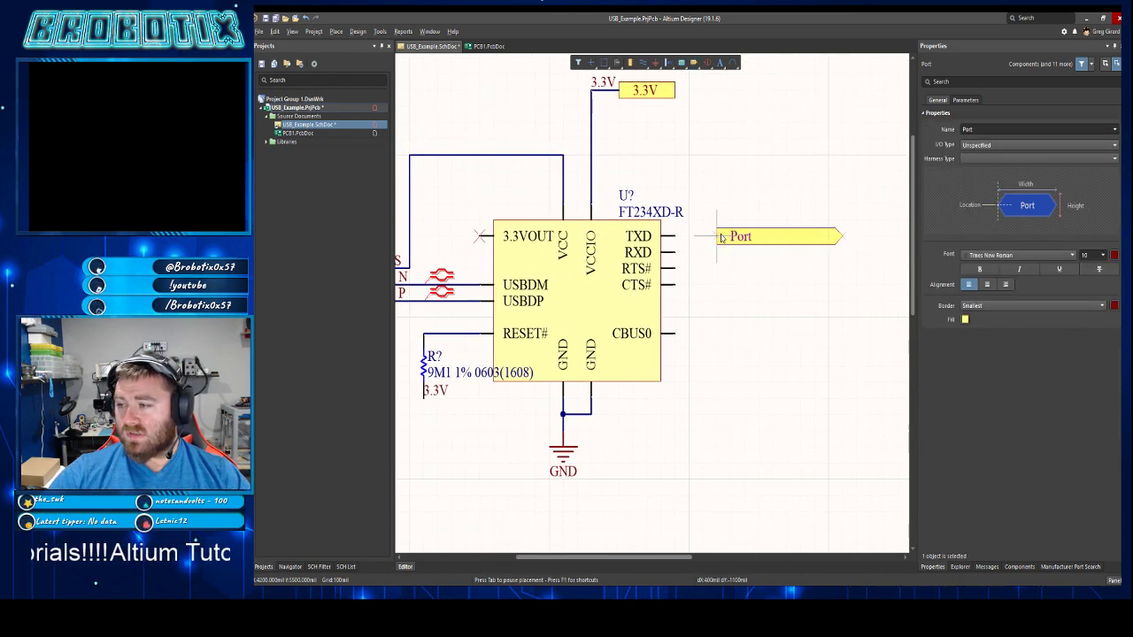
pyautogui.click(716, 252)
pyautogui.click(841, 252)
pyautogui.rightClick(841, 252)
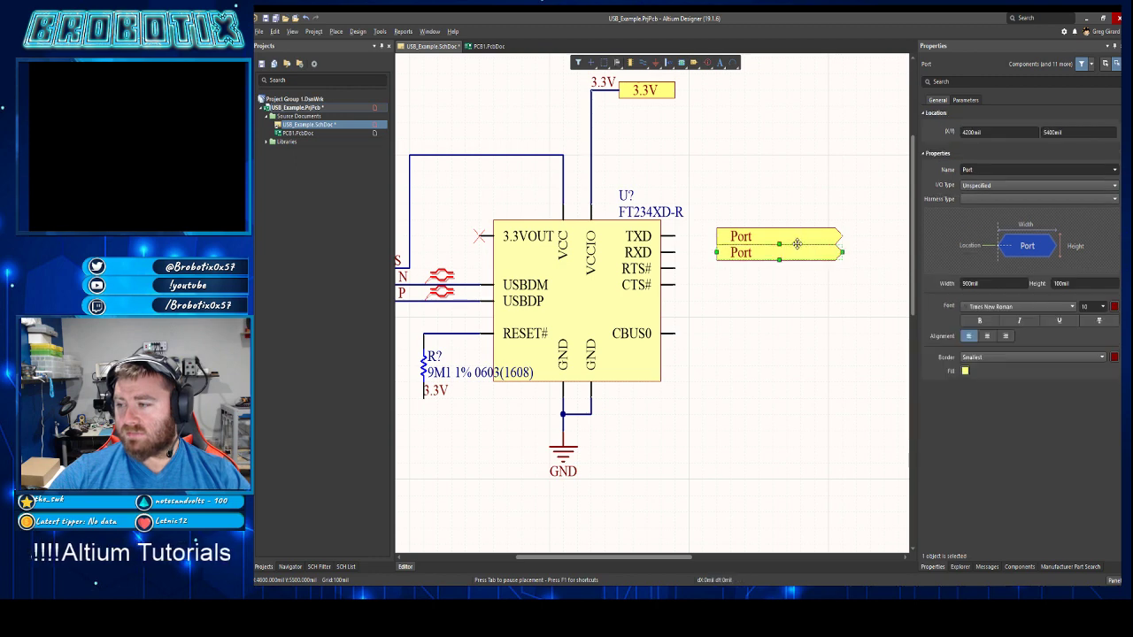
# - Name the upper port MCU_RX and the lower port MCU_TX
pyautogui.doubleClick(791, 234)
pyautogui.write('MCU_RX')
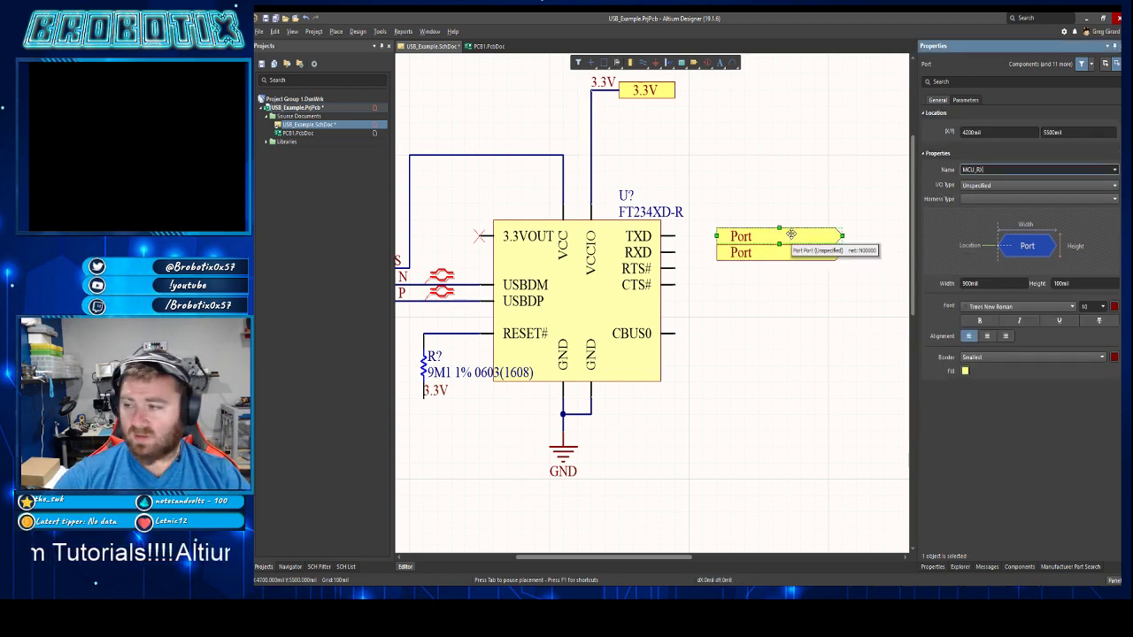
pyautogui.press('Return')
pyautogui.click(744, 324)
pyautogui.doubleClick(760, 252)
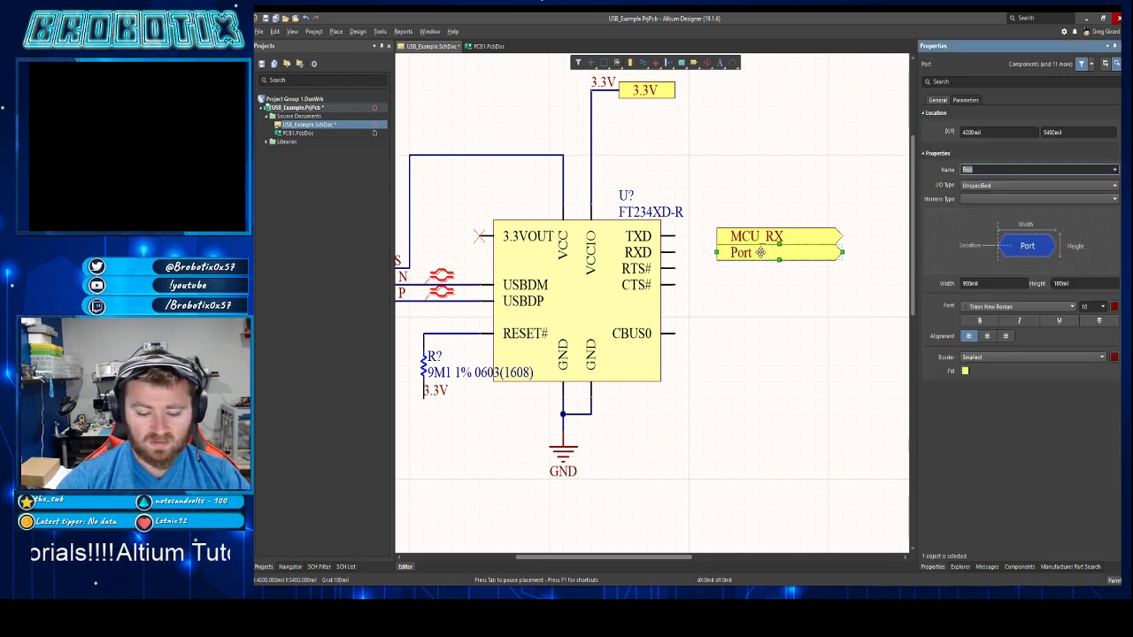
pyautogui.write('MCU')
pyautogui.press('BackSpace')
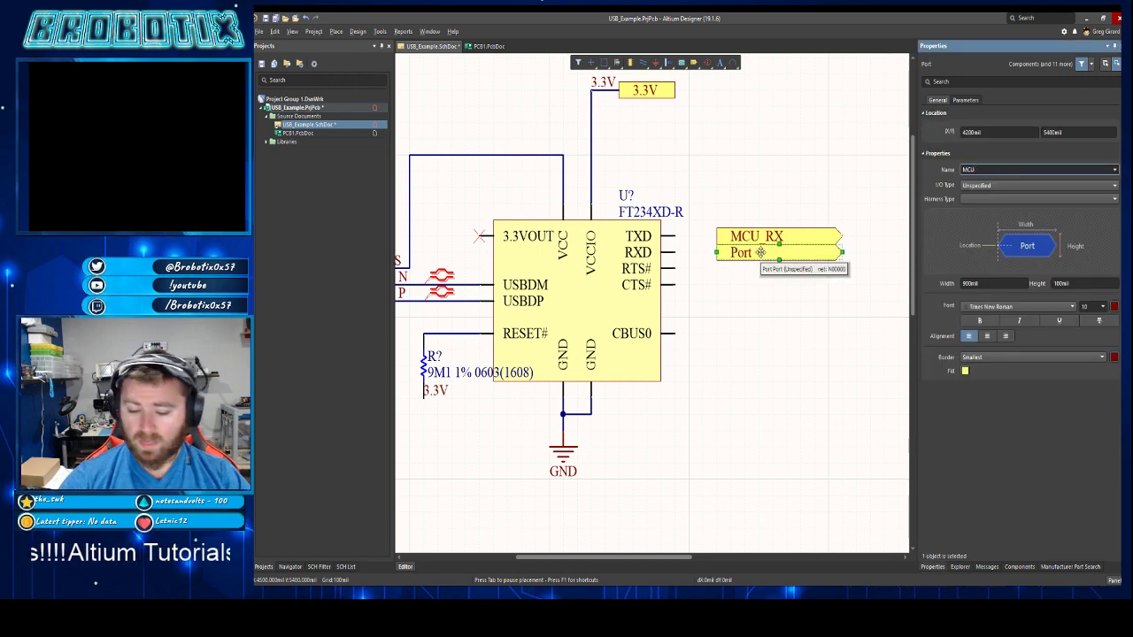
pyautogui.write('_')
pyautogui.press('Return')
pyautogui.click(761, 284)
# - Wire the TXD pin to the MCU_RX port and the RXD pin to the MCU_TX port
pyautogui.hotkey('ctrl', 'w')
pyautogui.click(675, 235)
pyautogui.click(717, 236)
pyautogui.click(676, 252)
pyautogui.click(717, 252)
pyautogui.press('Escape')
pyautogui.press('Escape')
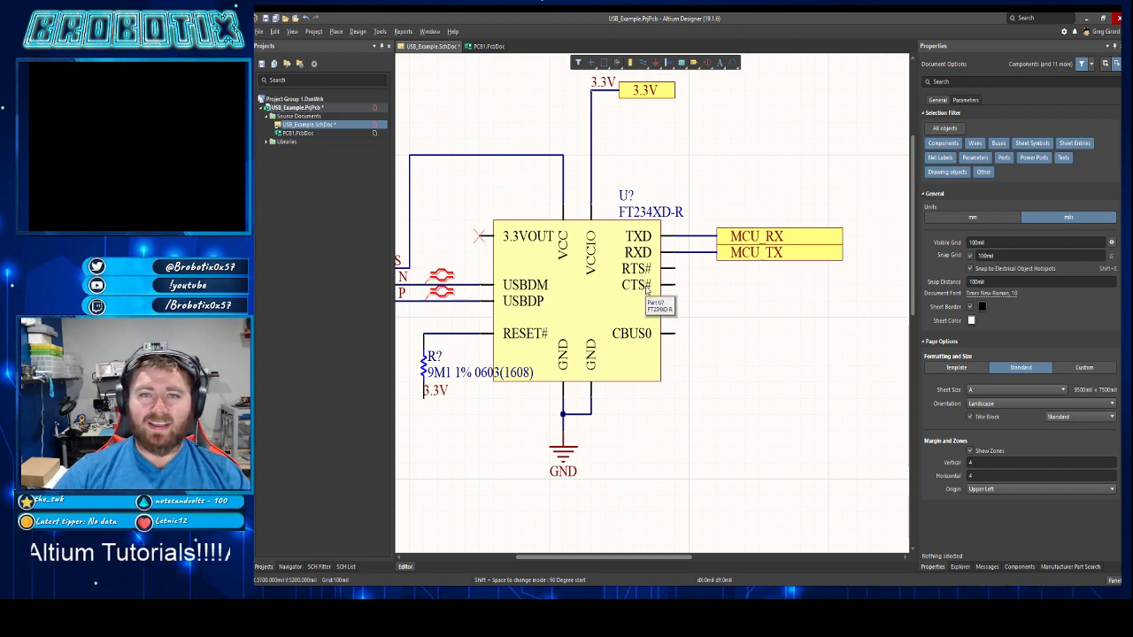
# - Compile the USB_Example PCB project
pyautogui.keyDown('ctrl'); pyautogui.scroll(-5, 646, 291); pyautogui.keyUp('ctrl')
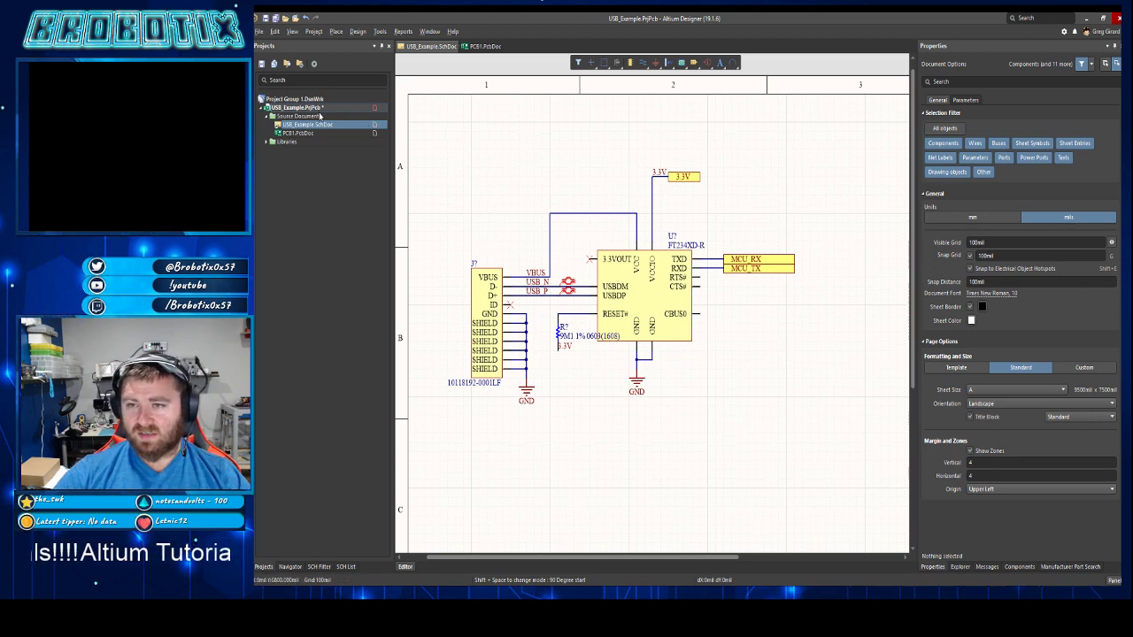
pyautogui.rightClick(318, 108)
pyautogui.click(362, 112)
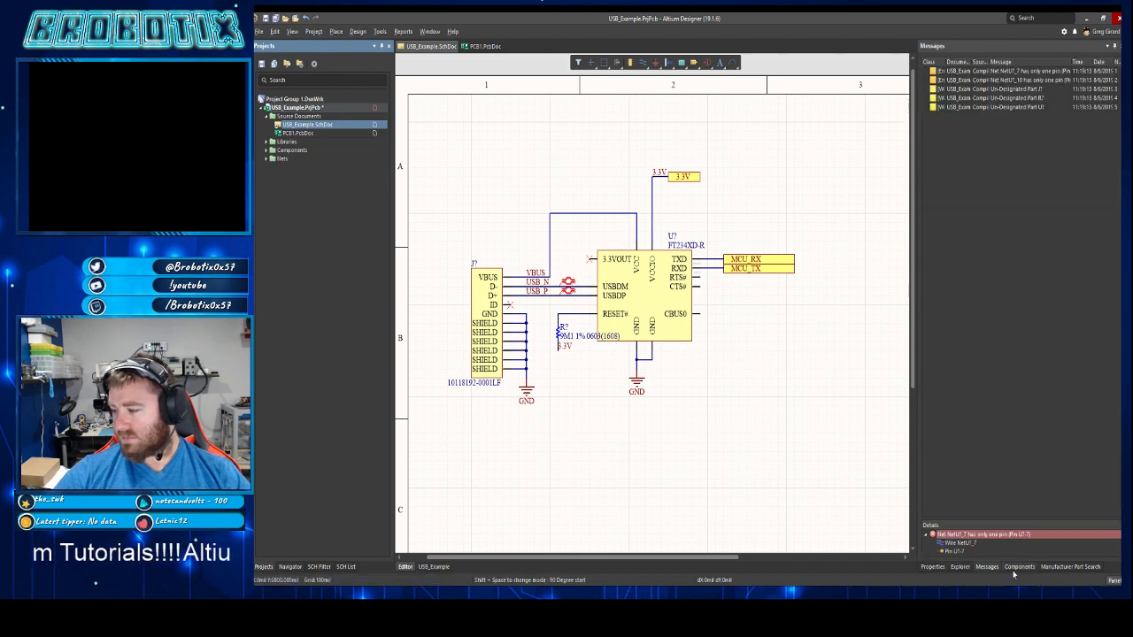
# - Locate on the schematic the objects behind the two compile messages about nets with only one pin
pyautogui.doubleClick(1035, 81)
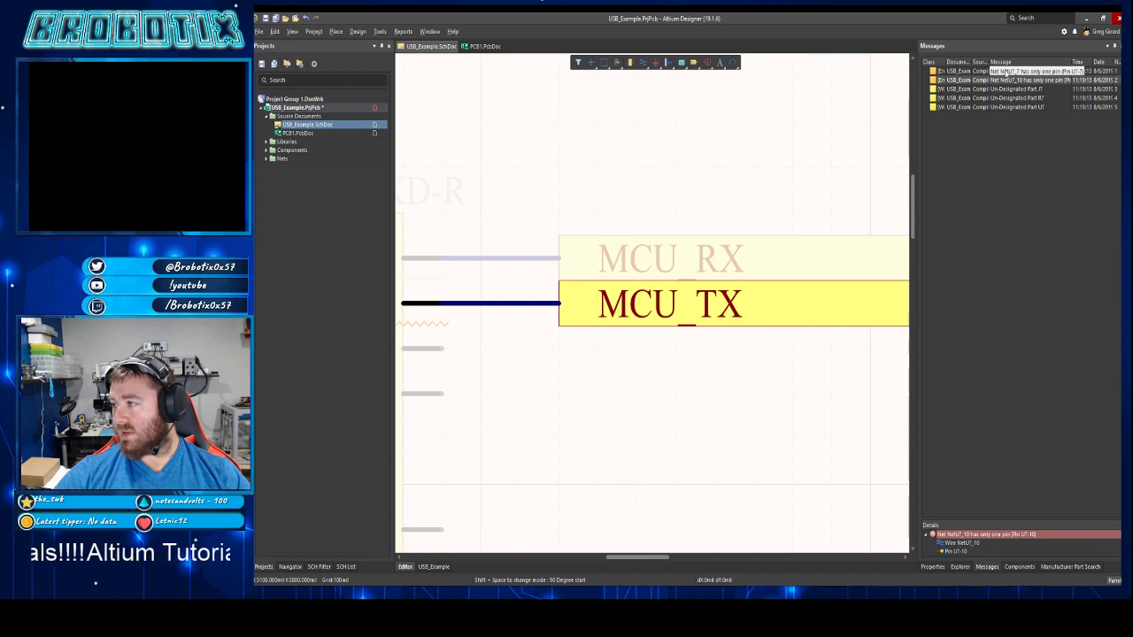
pyautogui.doubleClick(1005, 70)
pyautogui.keyDown('ctrl'); pyautogui.scroll(-5, 687, 227); pyautogui.keyUp('ctrl')
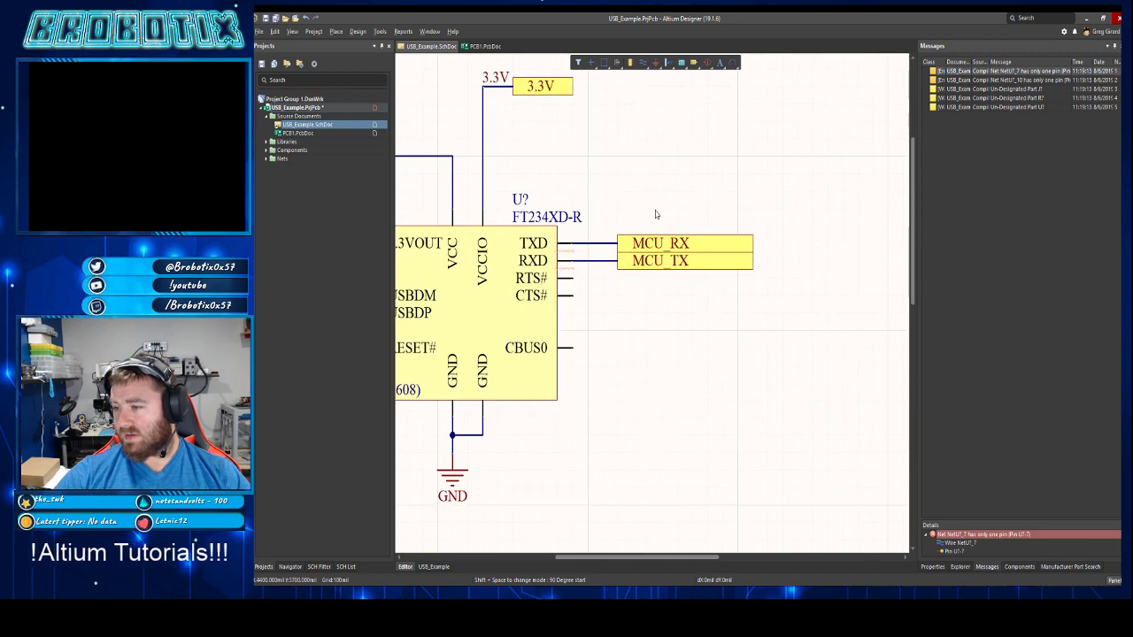
pyautogui.click(683, 239)
pyautogui.press('Delete')
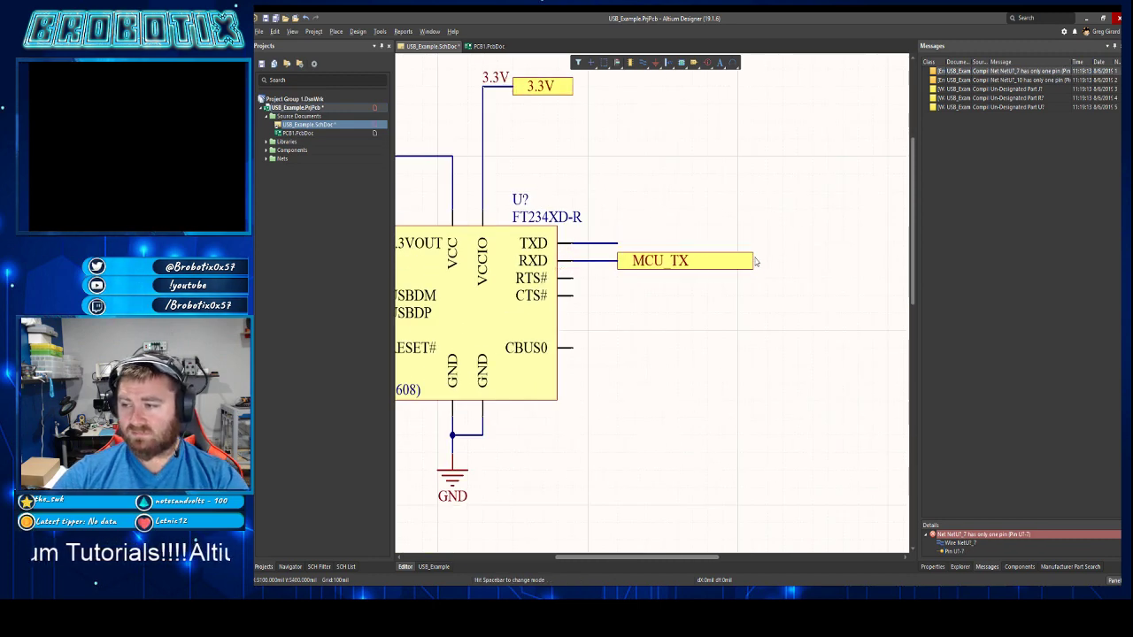
pyautogui.hotkey('ctrl', 'z')
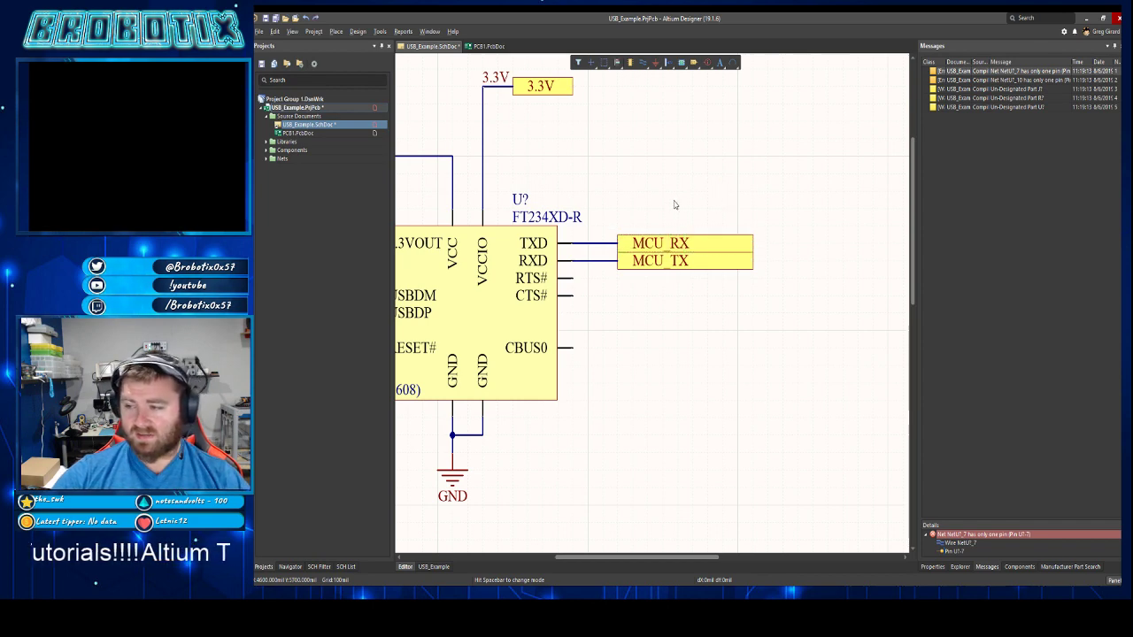
# - Place a net label named MCU_RX on the wire from the TXD pin
pyautogui.write('pn')
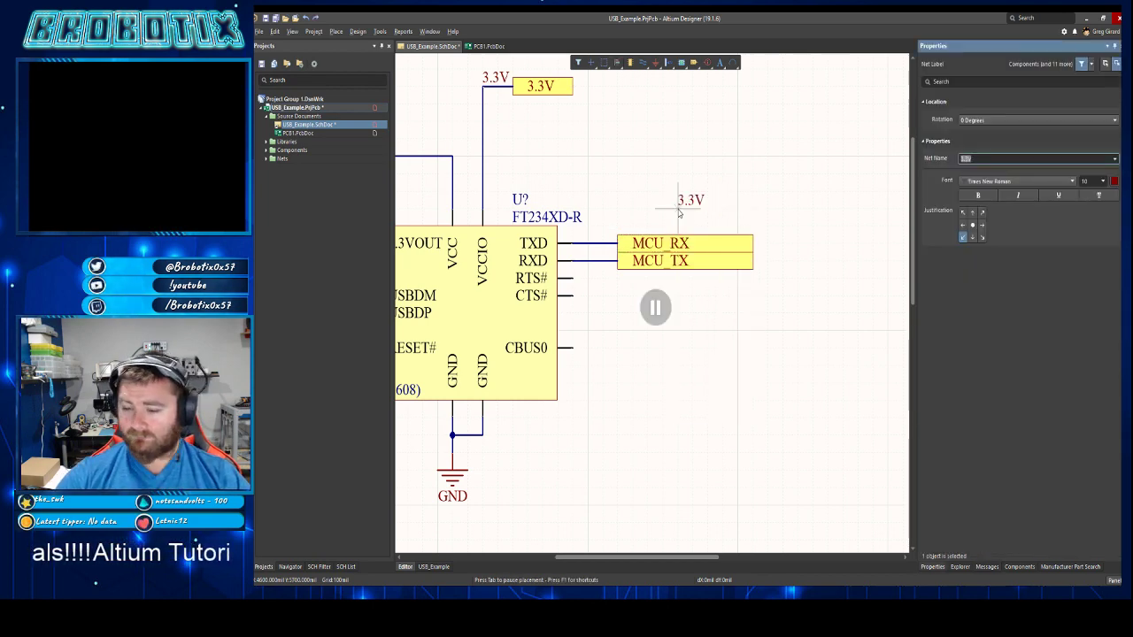
pyautogui.write('MCU_R')
pyautogui.press('Return')
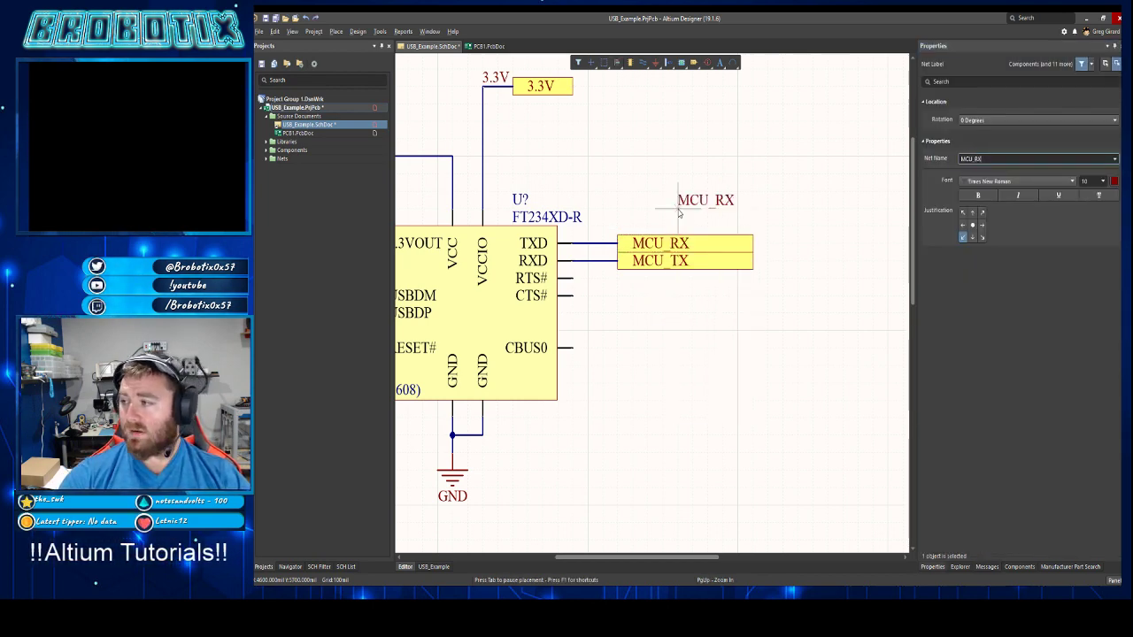
pyautogui.click(578, 246)
# - Place a net label named MCU_TX on the wire from the RXD pin
pyautogui.press('Right')
pyautogui.press('BackSpace')
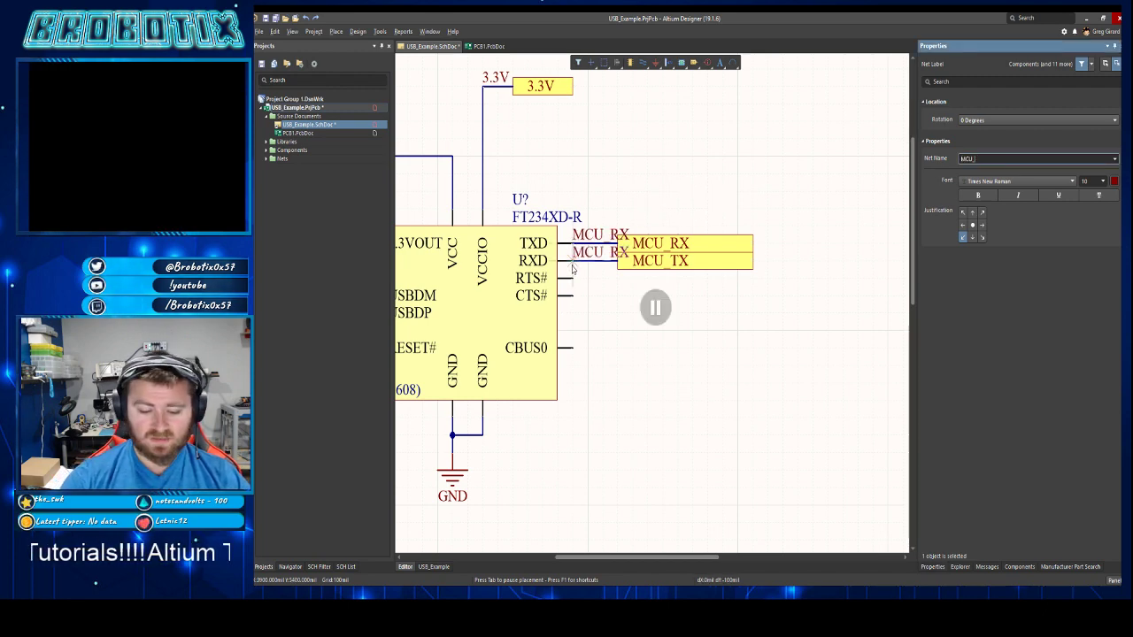
pyautogui.write('TX')
pyautogui.press('Return')
pyautogui.click(572, 264)
pyautogui.rightClick(572, 264)
# - Move the MCU_RX and MCU_TX ports farther from the chip, making room on their wires for the net labels
pyautogui.moveTo(680, 247); pyautogui.dragTo(646, 243)
pyautogui.moveTo(654, 261)
pyautogui.mouseDown()
pyautogui.moveTo(634, 263)
pyautogui.moveTo(647, 261)
pyautogui.mouseUp()
pyautogui.keyDown('ctrl'); pyautogui.scroll(-3, 622, 273); pyautogui.keyUp('ctrl')
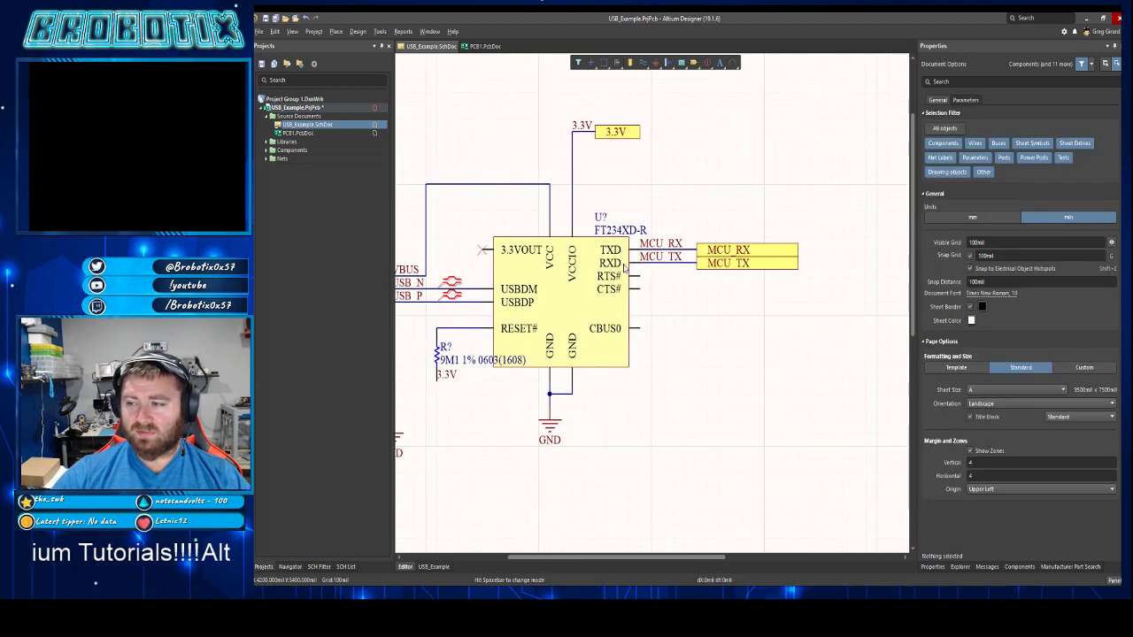
pyautogui.keyDown('shift'); pyautogui.scroll(1, 622, 272); pyautogui.keyUp('shift')
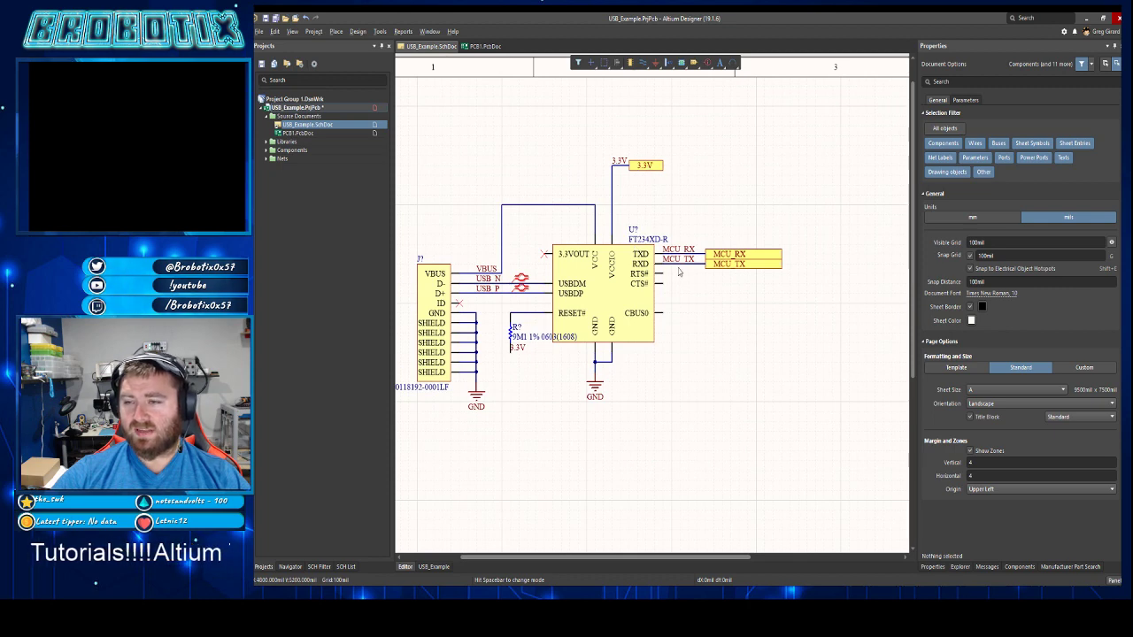
# - Compile the USB_Example PCB project and locate on the schematic the object behind the MCU_TX single-pin message
pyautogui.rightClick(313, 107)
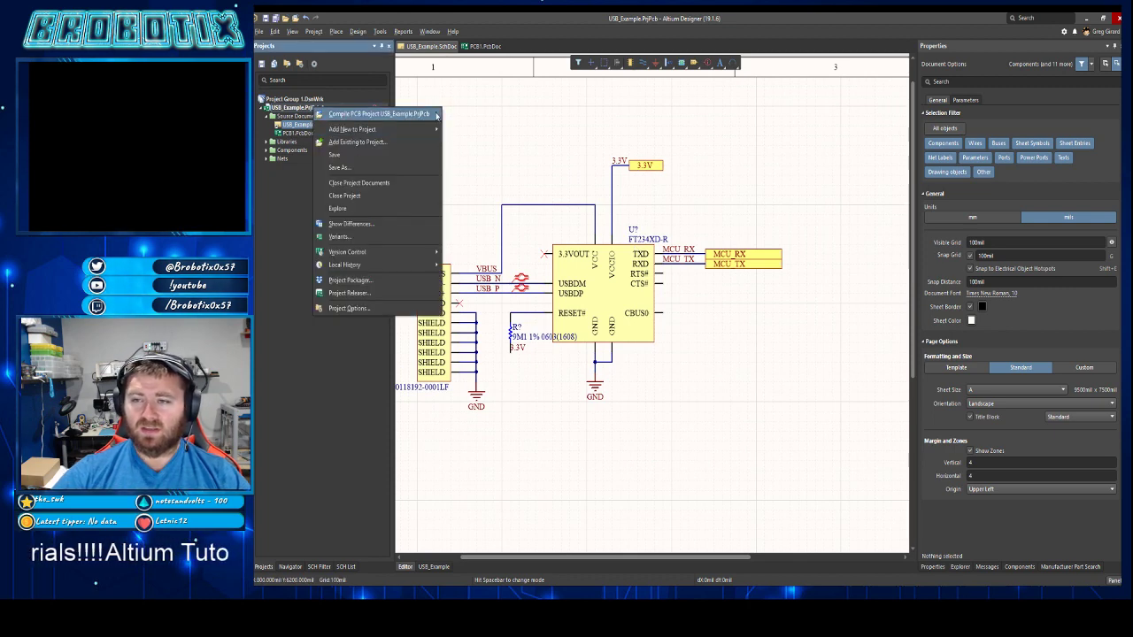
pyautogui.click(401, 116)
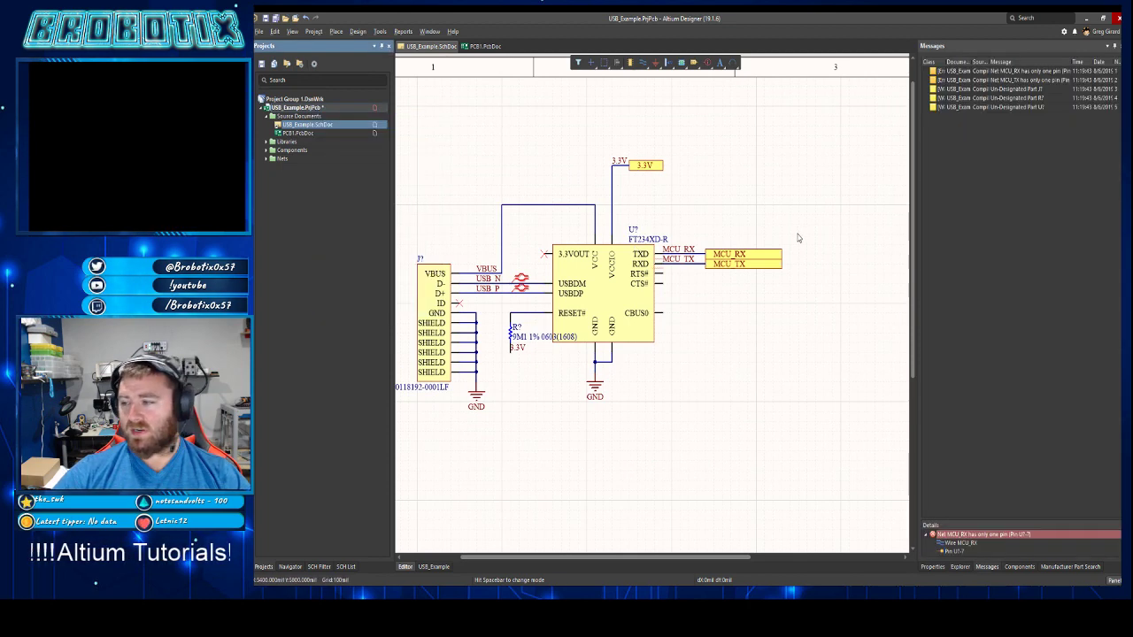
pyautogui.doubleClick(1026, 80)
pyautogui.click(733, 197)
pyautogui.keyDown('ctrl'); pyautogui.scroll(-2, 638, 171); pyautogui.keyUp('ctrl')
pyautogui.keyDown('ctrl'); pyautogui.scroll(-2, 638, 172); pyautogui.keyUp('ctrl')
pyautogui.keyDown('shift'); pyautogui.scroll(2, 646, 176); pyautogui.keyUp('shift')
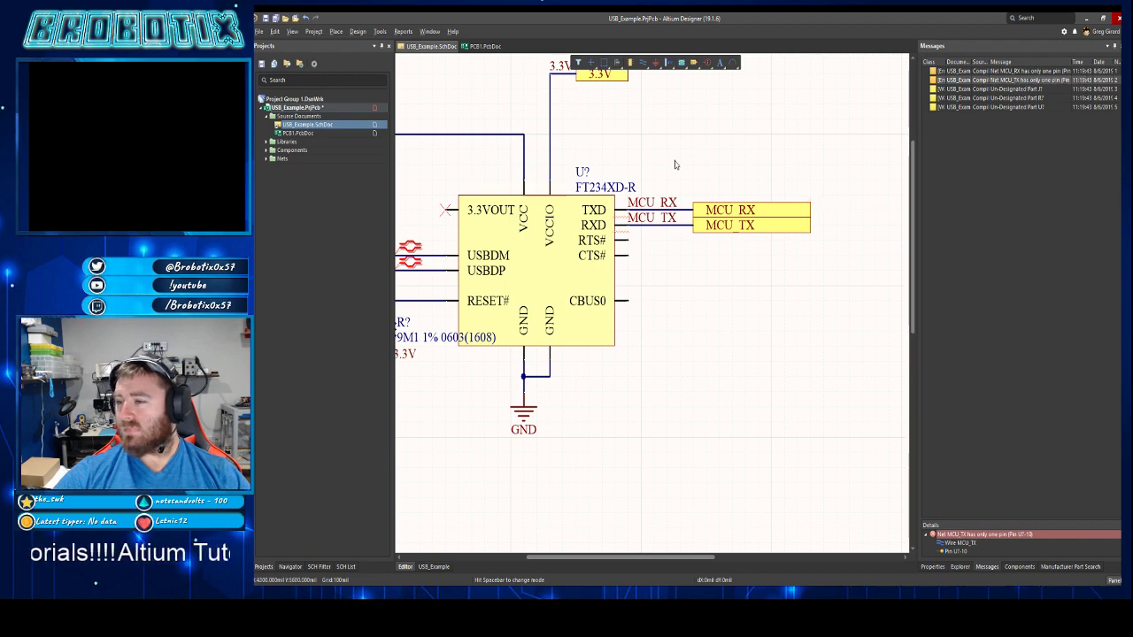
# - Place No ERC markers on the MCU_RX and MCU_TX wires and recompile the USB_Example project
pyautogui.keyDown('shift'); pyautogui.hscroll(-1, 674, 165); pyautogui.keyUp('shift')
pyautogui.press('p')
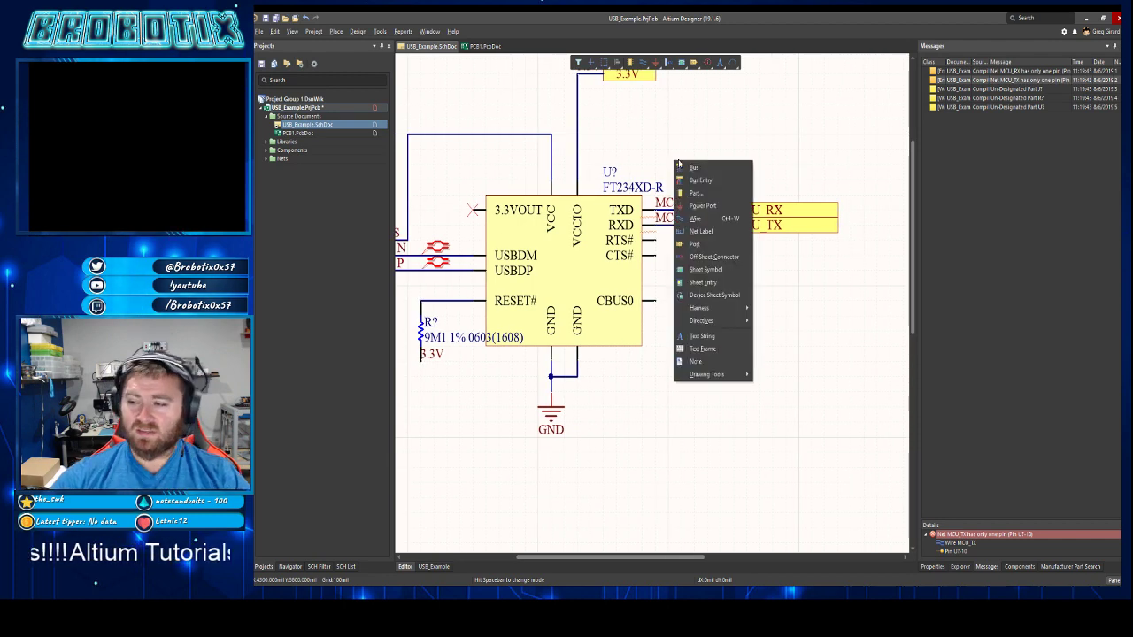
pyautogui.click(759, 321)
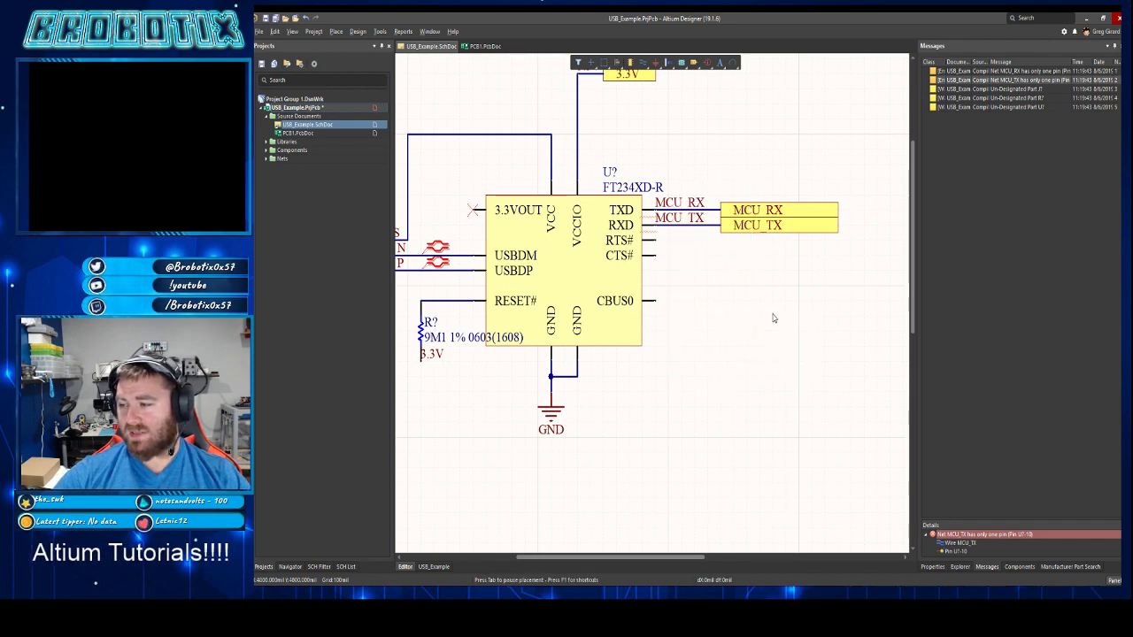
pyautogui.click(694, 210)
pyautogui.rightClick(695, 211)
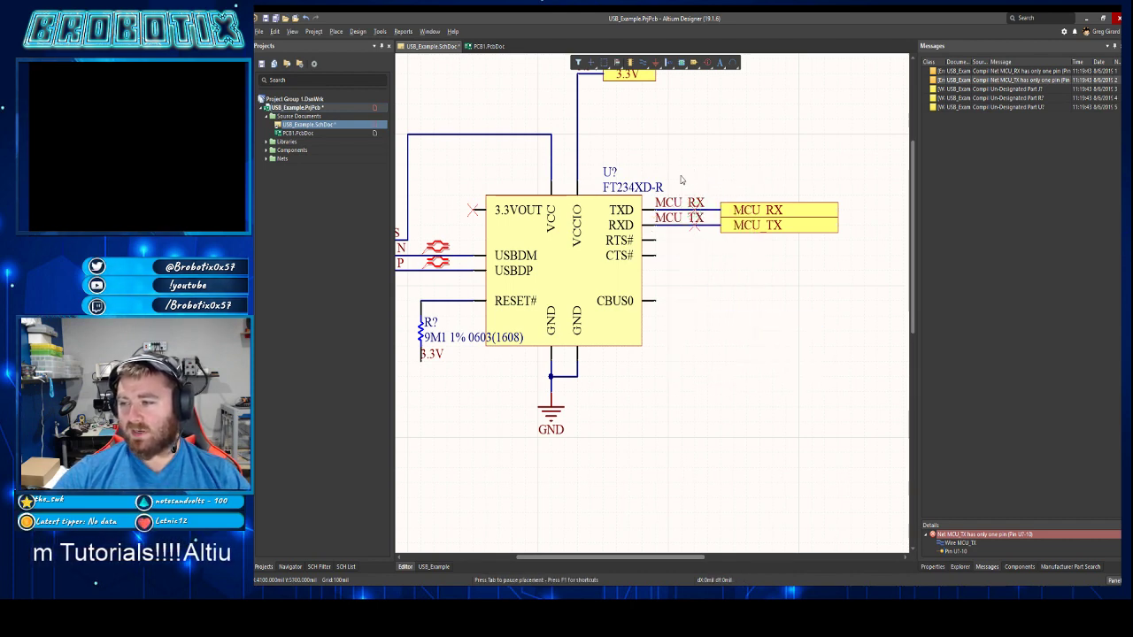
pyautogui.rightClick(319, 108)
pyautogui.click(348, 115)
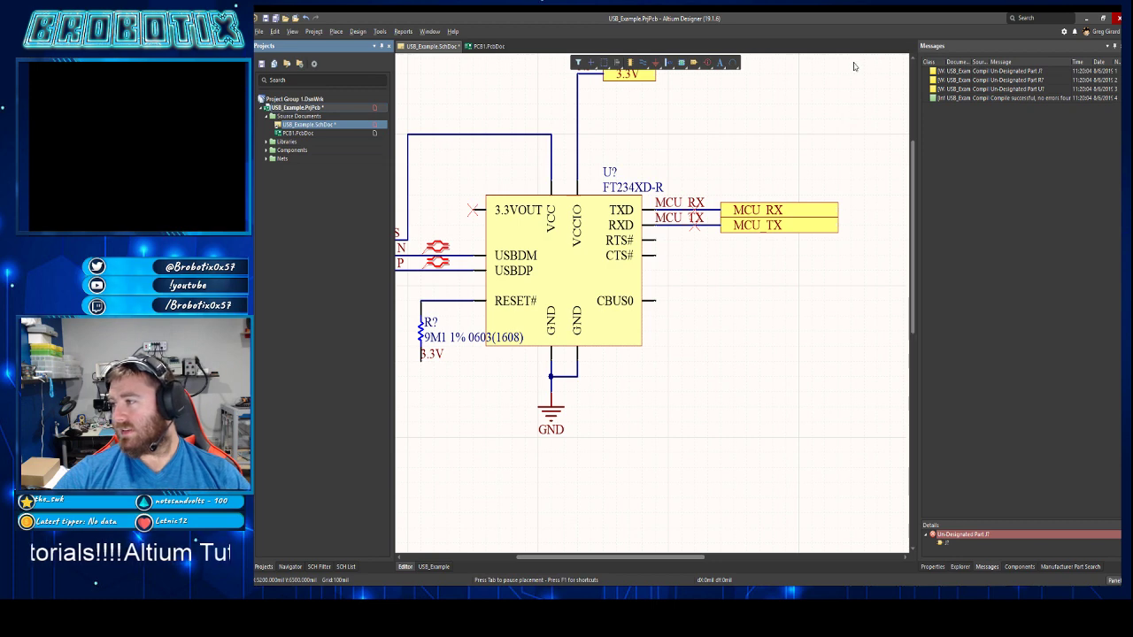
pyautogui.keyDown('ctrl'); pyautogui.scroll(-1, 645, 154); pyautogui.keyUp('ctrl')
# - Annotate the schematic quietly to number the undesignated connector, resistor and chip, accepting the designator changes
pyautogui.click(380, 31)
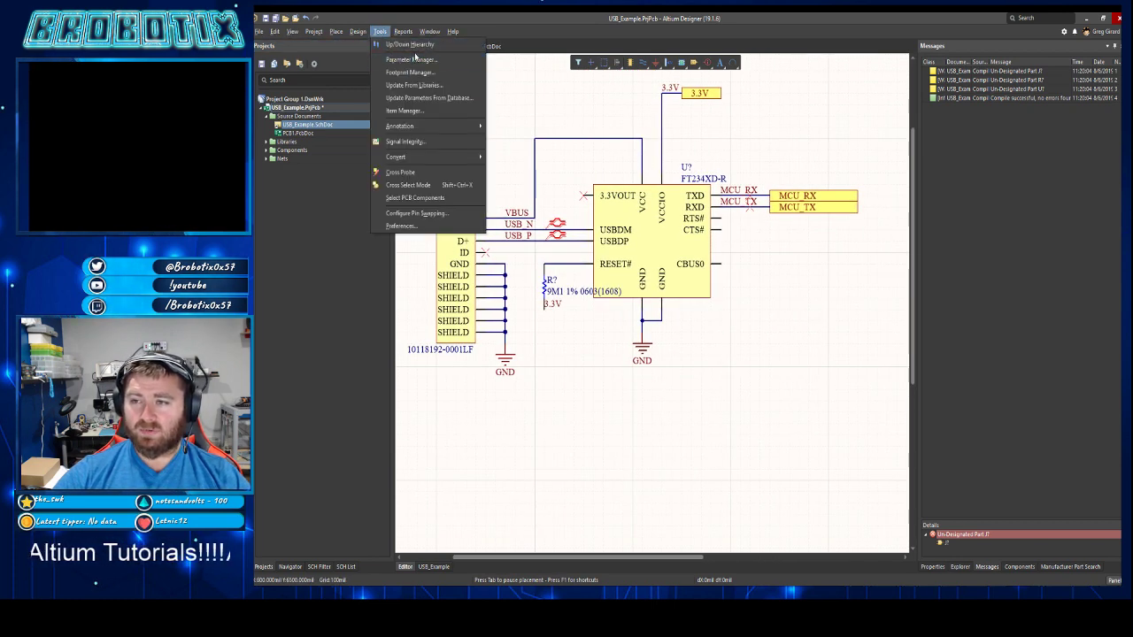
pyautogui.moveTo(492, 130)
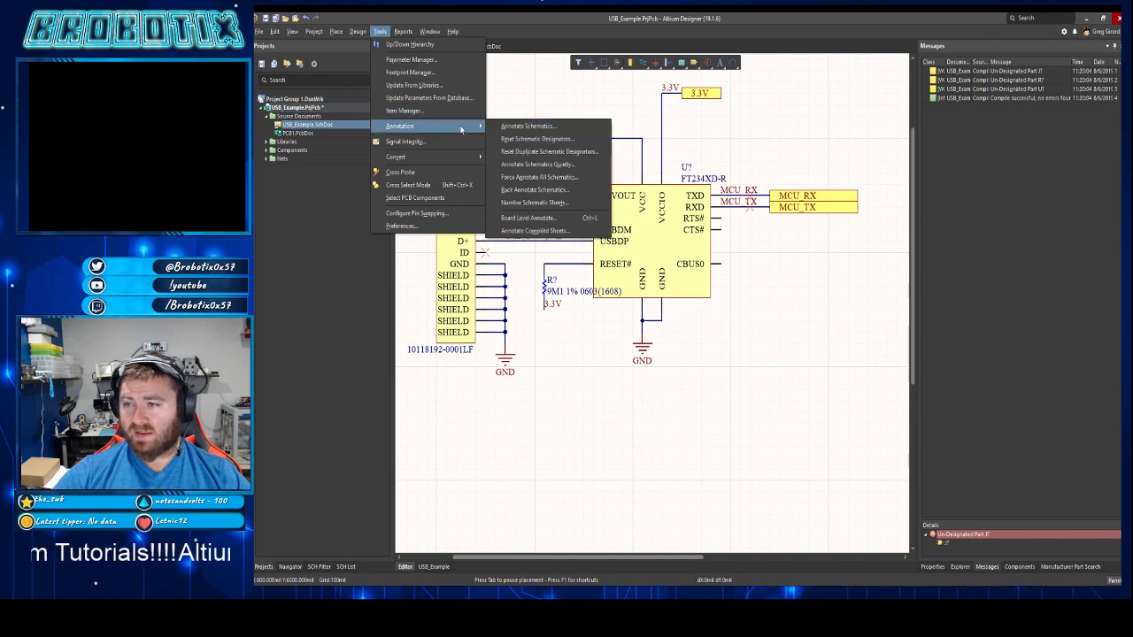
pyautogui.click(536, 151)
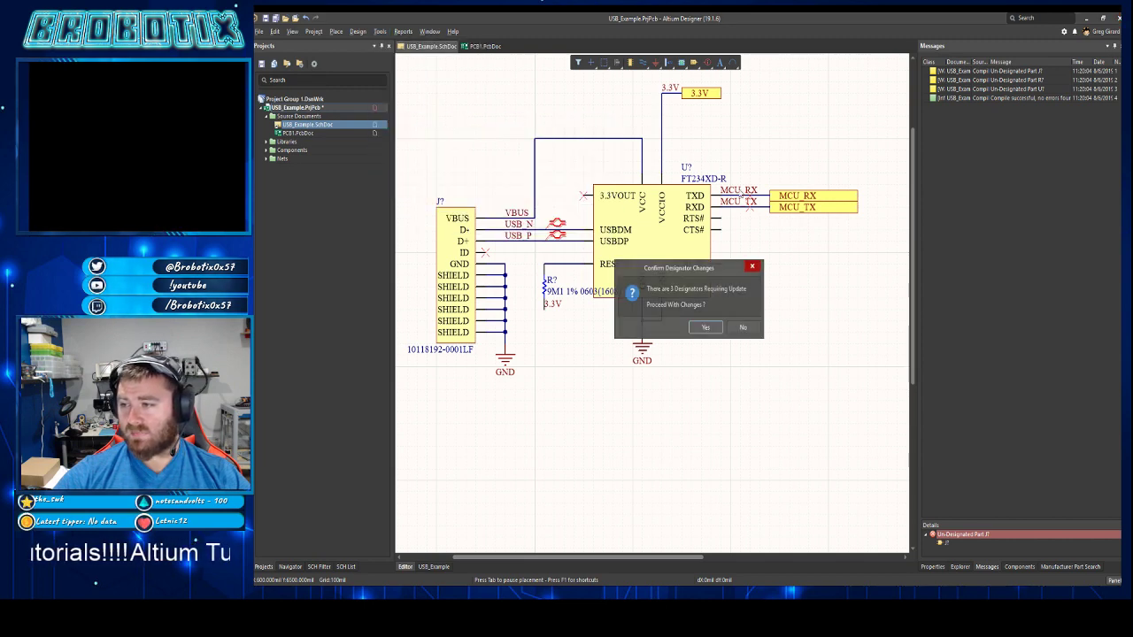
pyautogui.click(707, 327)
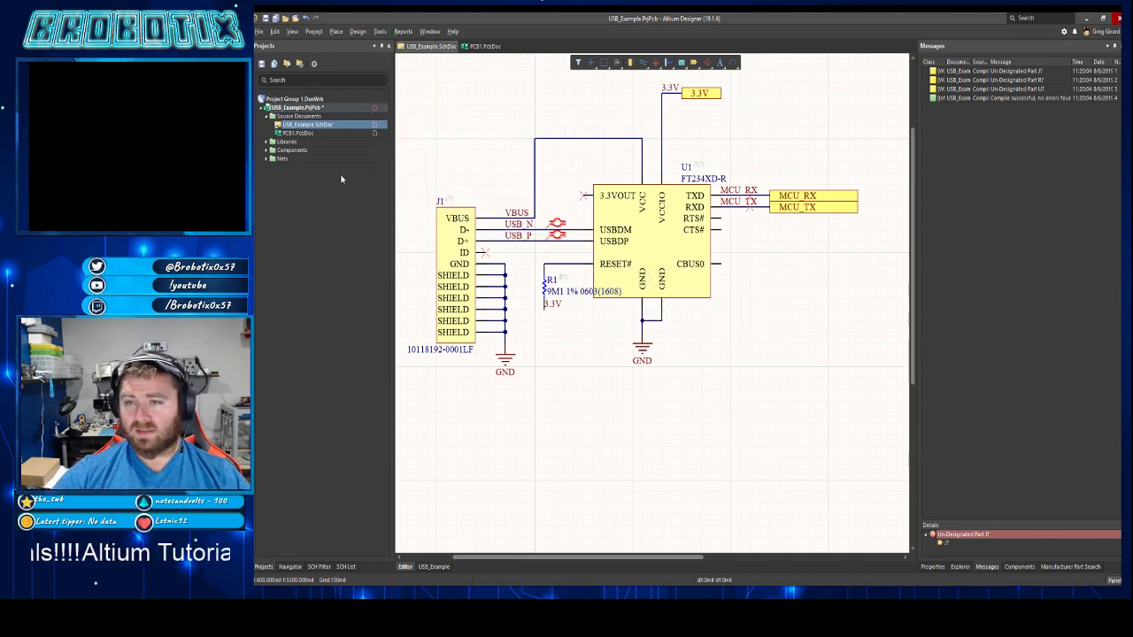
# - Try to update PCB1.PcbDoc from the schematic
pyautogui.click(357, 31)
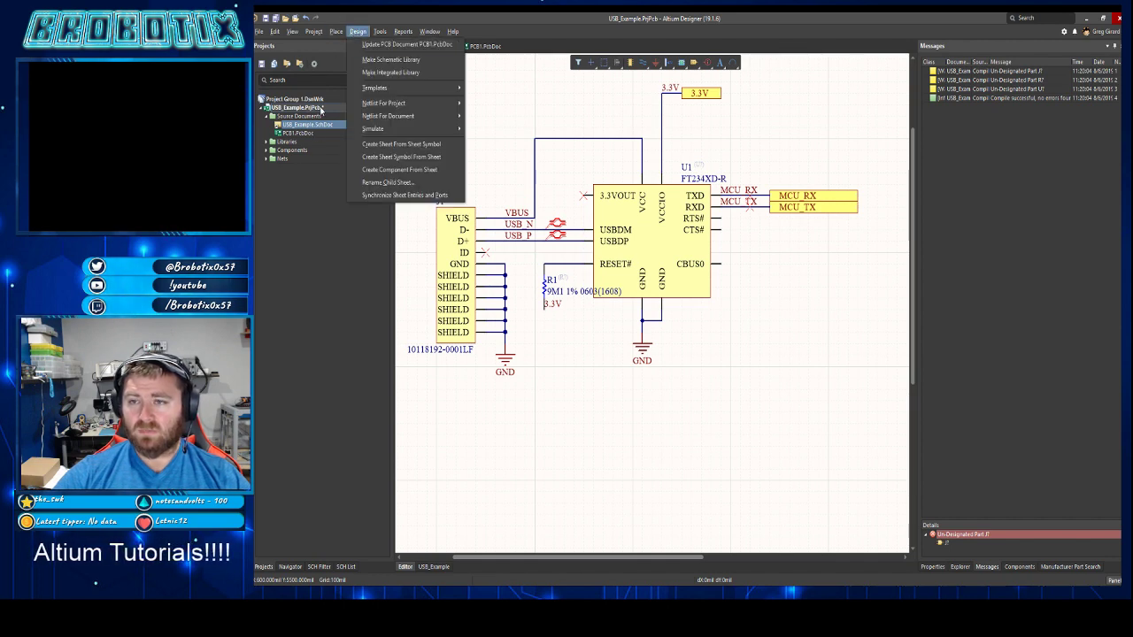
pyautogui.click(375, 45)
pyautogui.click(403, 31)
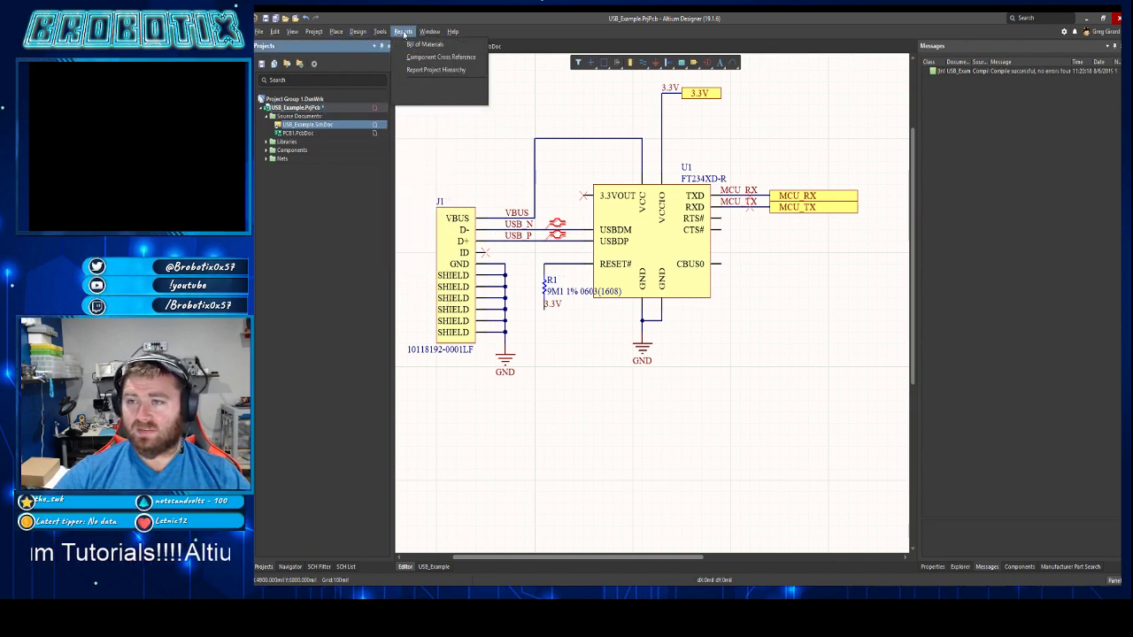
pyautogui.click(371, 58)
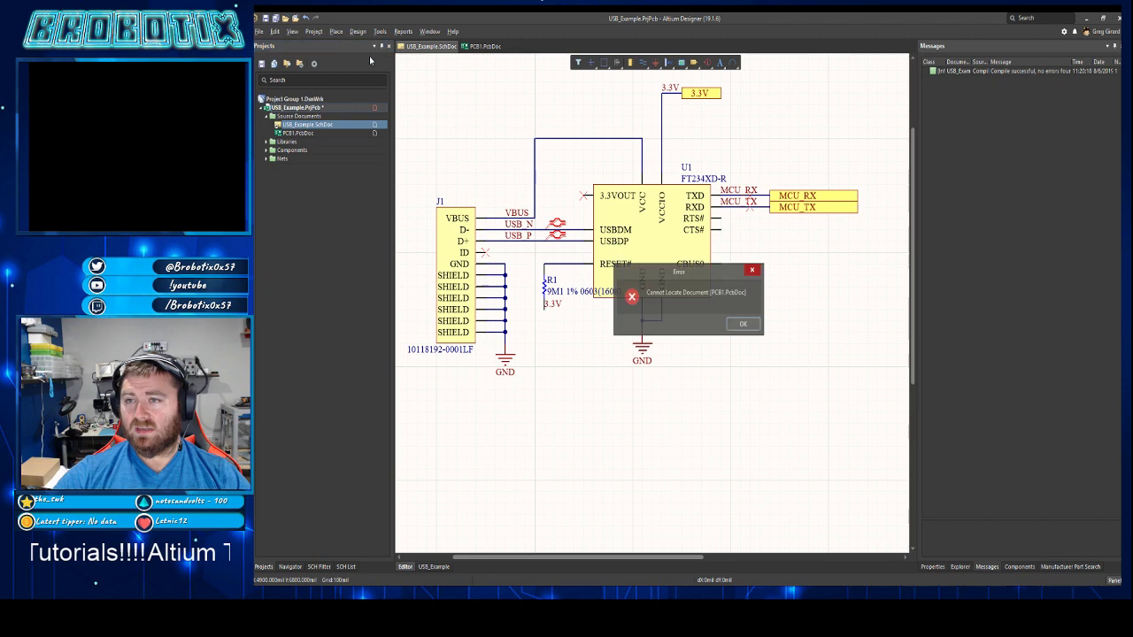
pyautogui.click(743, 323)
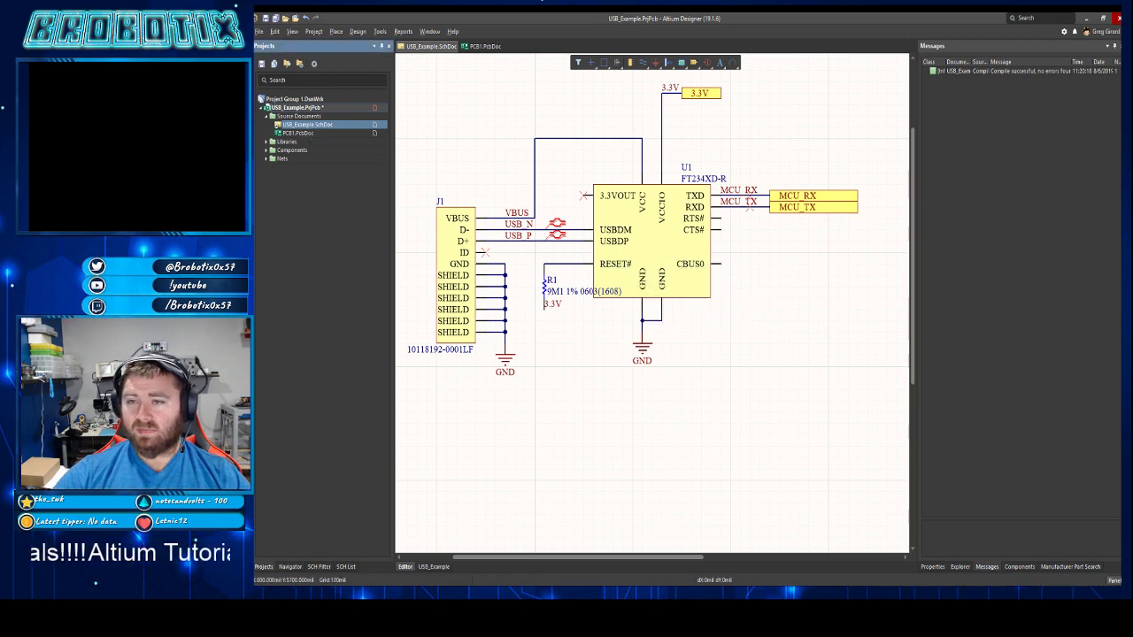
# - Save the PCB1.PcbDoc board document in the project folder under the name USB_Example
pyautogui.doubleClick(298, 132)
pyautogui.hotkey('ctrl', 's')
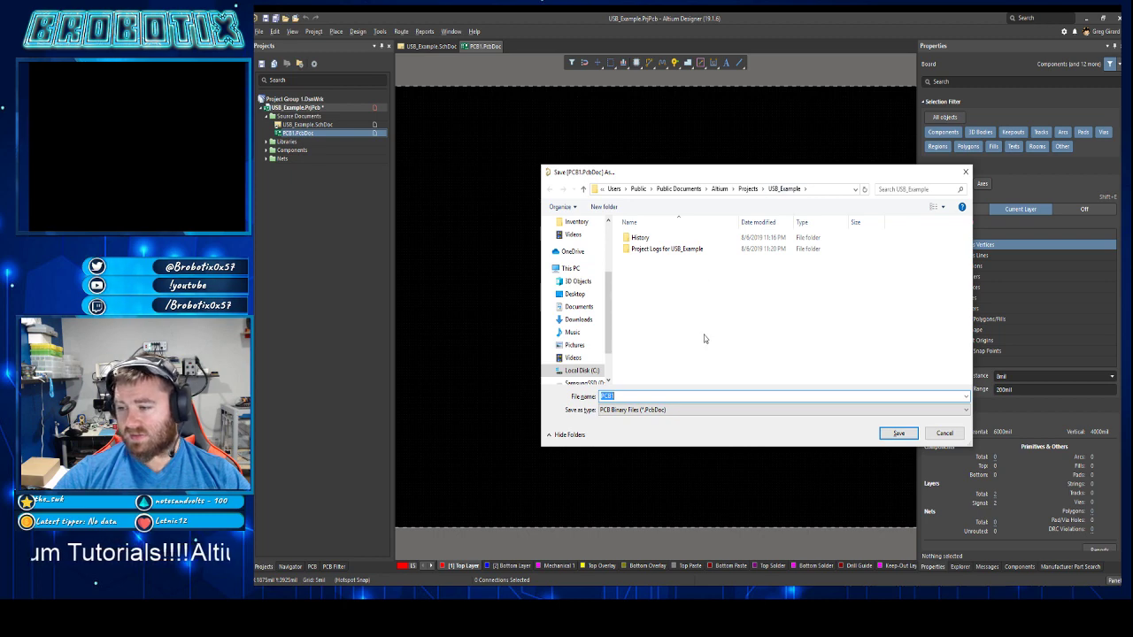
pyautogui.write('USB_Example')
pyautogui.press('Return')
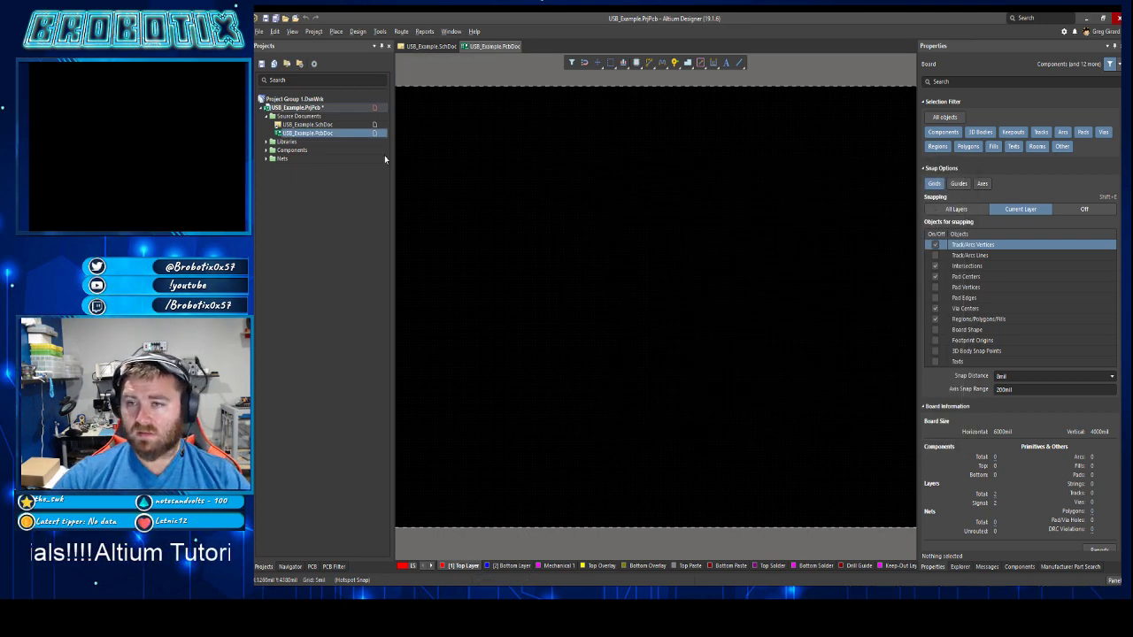
# - Start updating USB_Example.PcbDoc from the schematic and validate the changes in the engineering change order
pyautogui.click(425, 46)
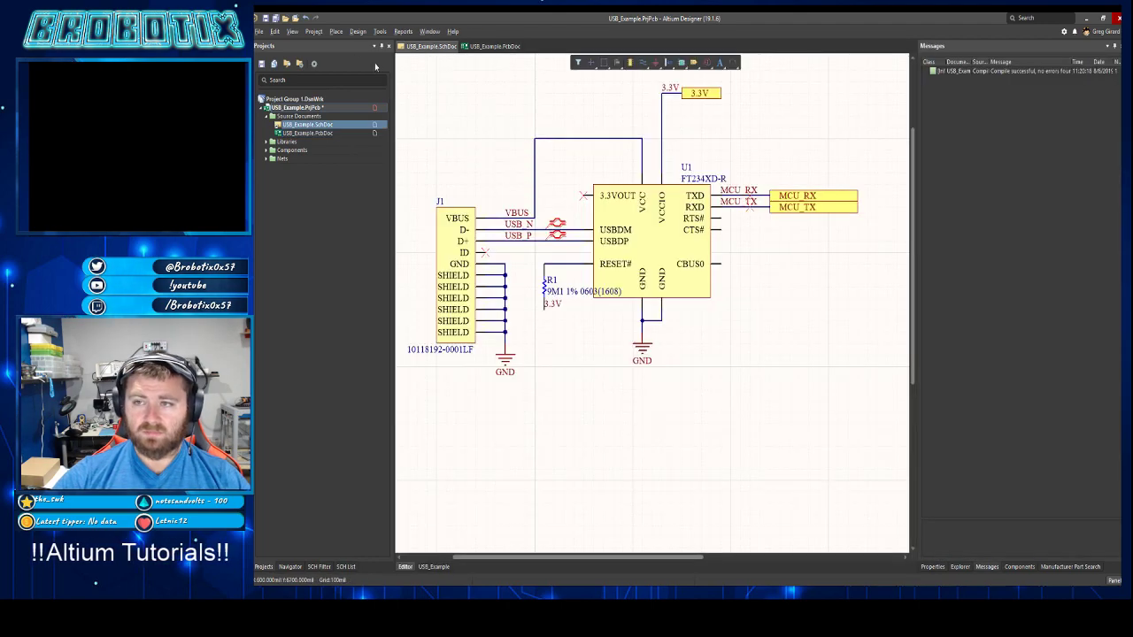
pyautogui.click(356, 31)
pyautogui.click(394, 45)
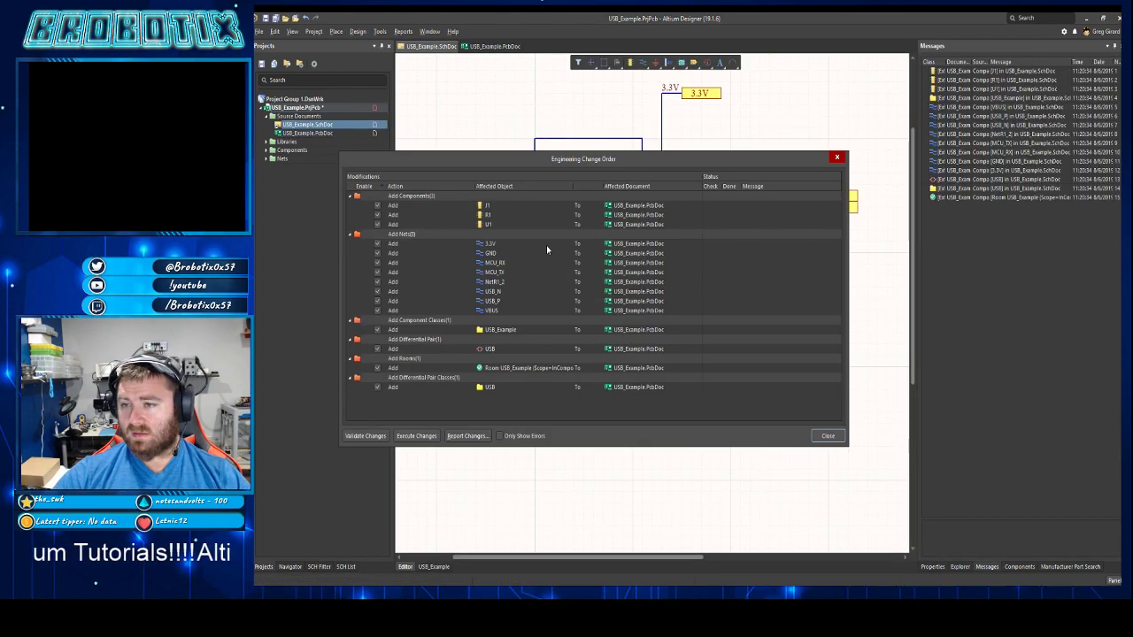
pyautogui.click(385, 435)
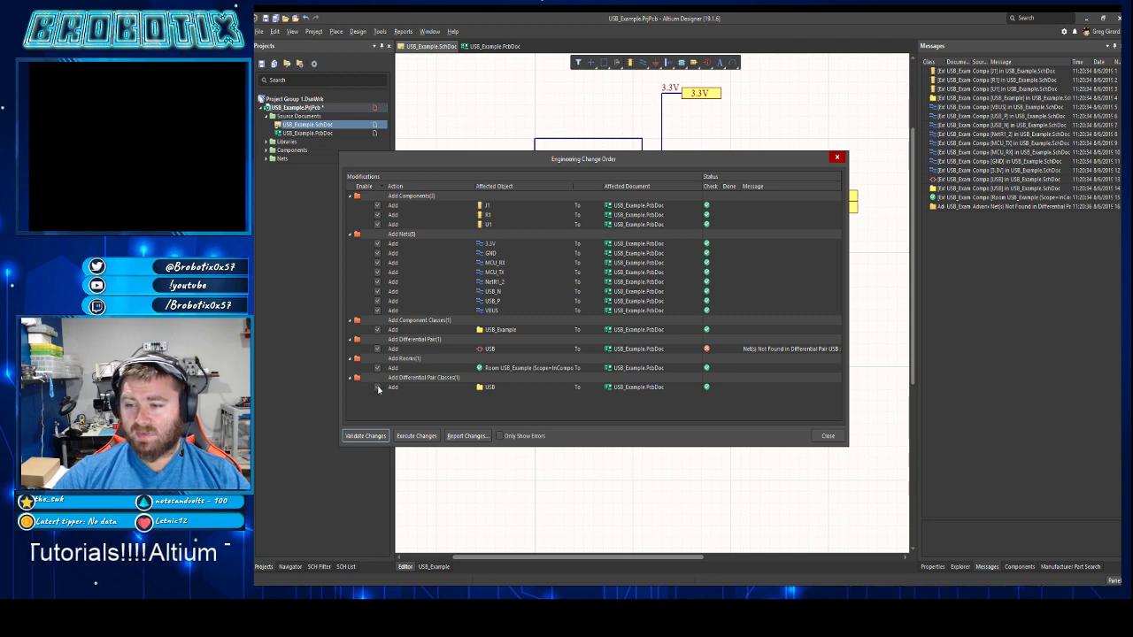
# - Exclude the USB_Example room from the engineering change order, execute the remaining changes and close it
pyautogui.click(377, 367)
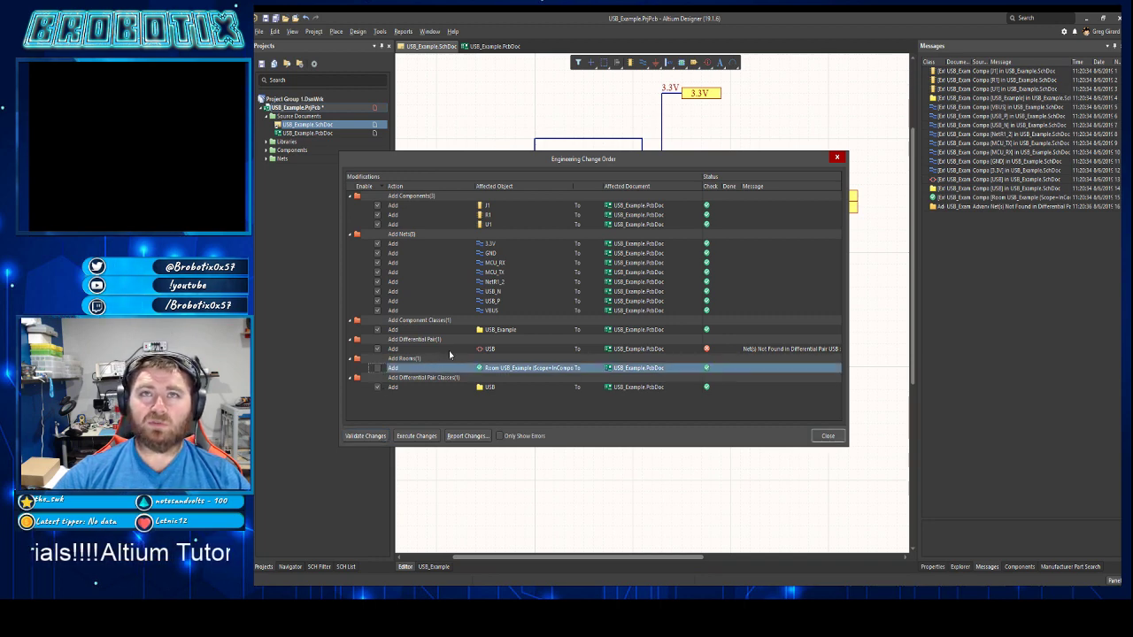
pyautogui.click(416, 435)
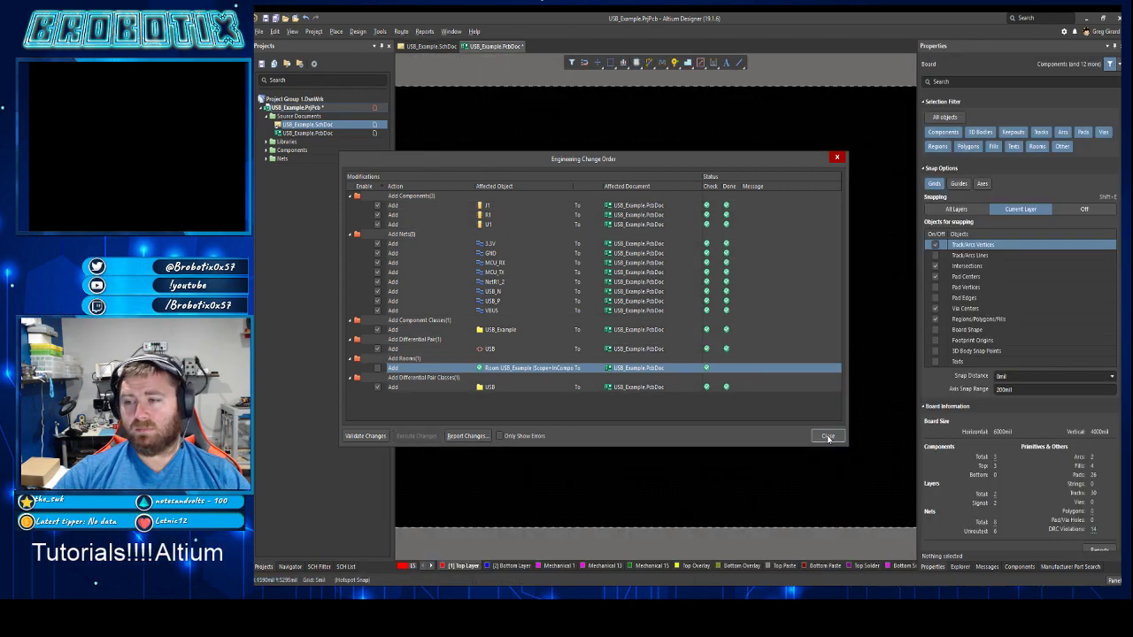
pyautogui.click(828, 437)
# - Open the Layer Stack Manager for the USB_Example board
pyautogui.keyDown('ctrl'); pyautogui.scroll(-3, 790, 359); pyautogui.keyUp('ctrl')
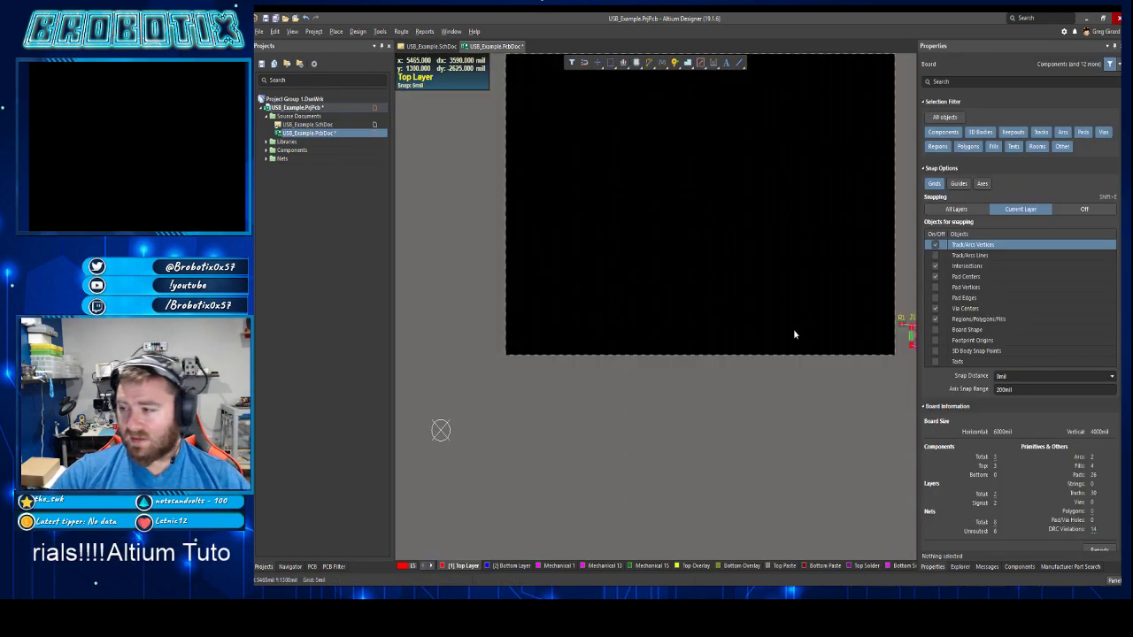
pyautogui.scroll(-1, 794, 328)
pyautogui.keyDown('shift'); pyautogui.scroll(-4, 793, 317); pyautogui.keyUp('shift')
pyautogui.keyDown('shift'); pyautogui.scroll(1, 744, 291); pyautogui.keyUp('shift')
pyautogui.keyDown('ctrl'); pyautogui.scroll(2, 750, 286); pyautogui.keyUp('ctrl')
pyautogui.scroll(3, 750, 286)
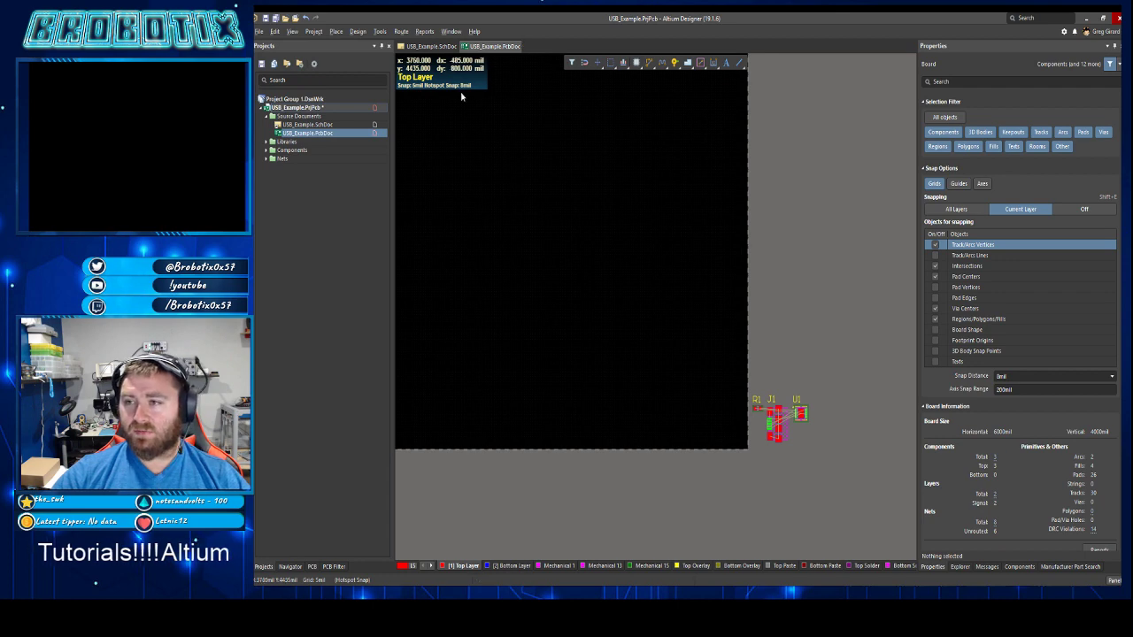
pyautogui.click(357, 32)
pyautogui.moveTo(399, 36)
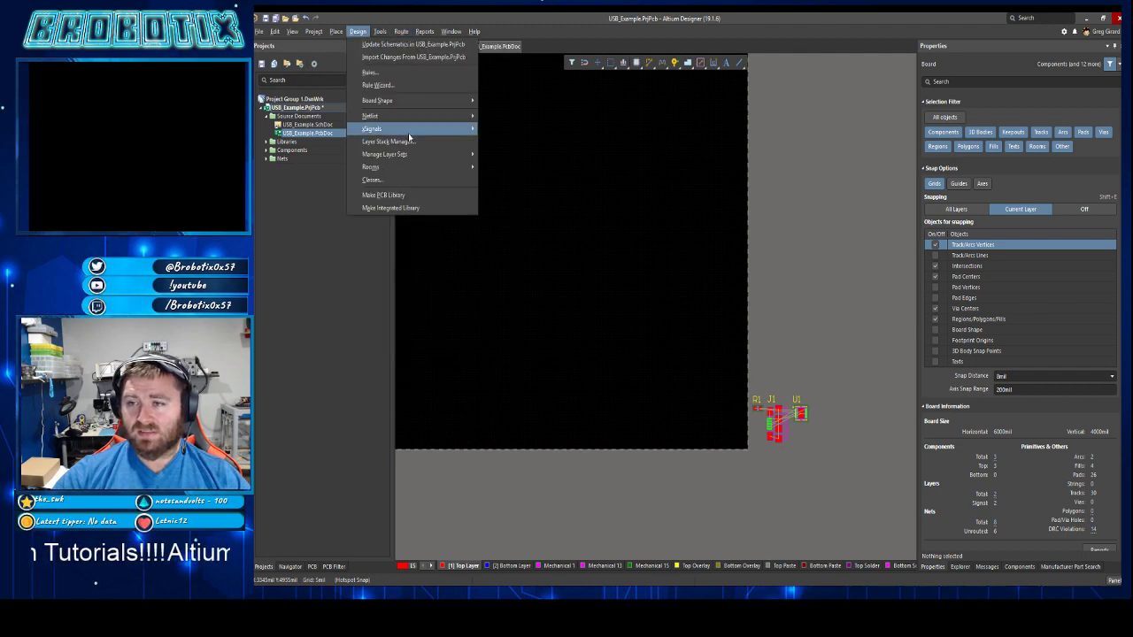
pyautogui.click(403, 140)
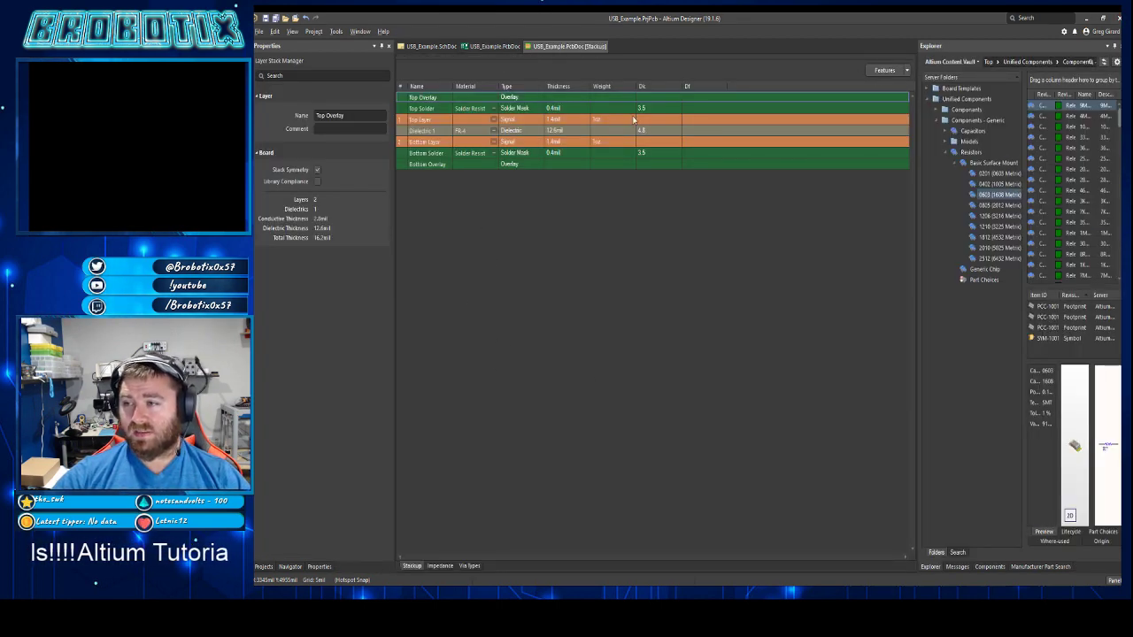
# - Switch to Calculator, add the layer thicknesses 0.4 + 1.4 + 12.6 + 1.4 + 0.4, and subtract 62 and 12.6
pyautogui.moveTo(255, 103); pyautogui.dragTo(698, 199)
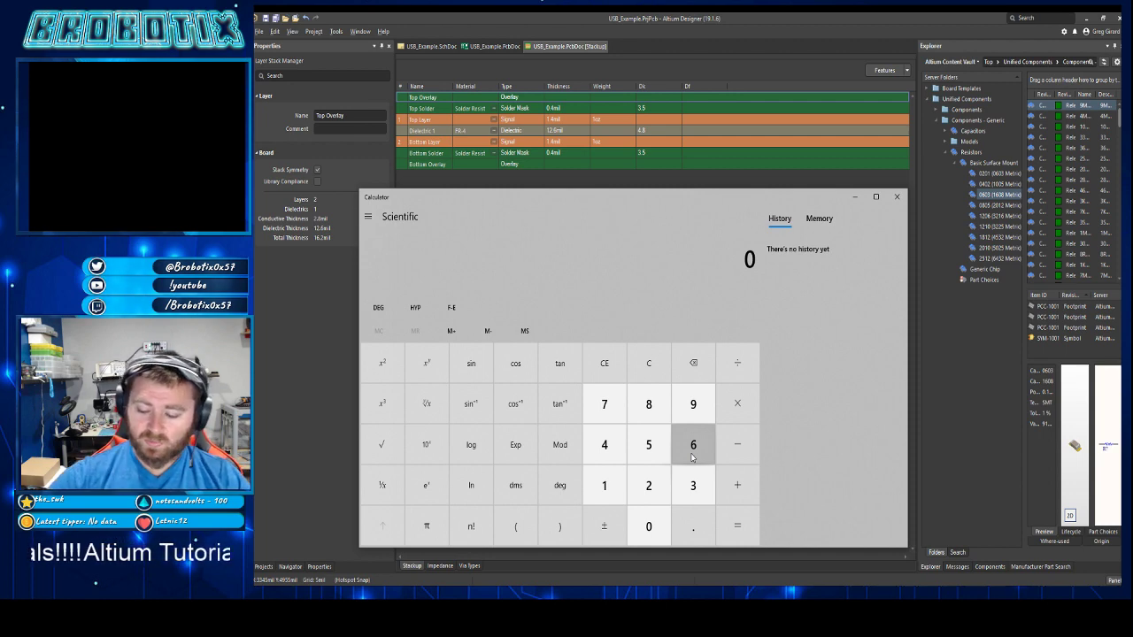
pyautogui.write('0.4 + 1.4 + 12.6 + 1.4 +')
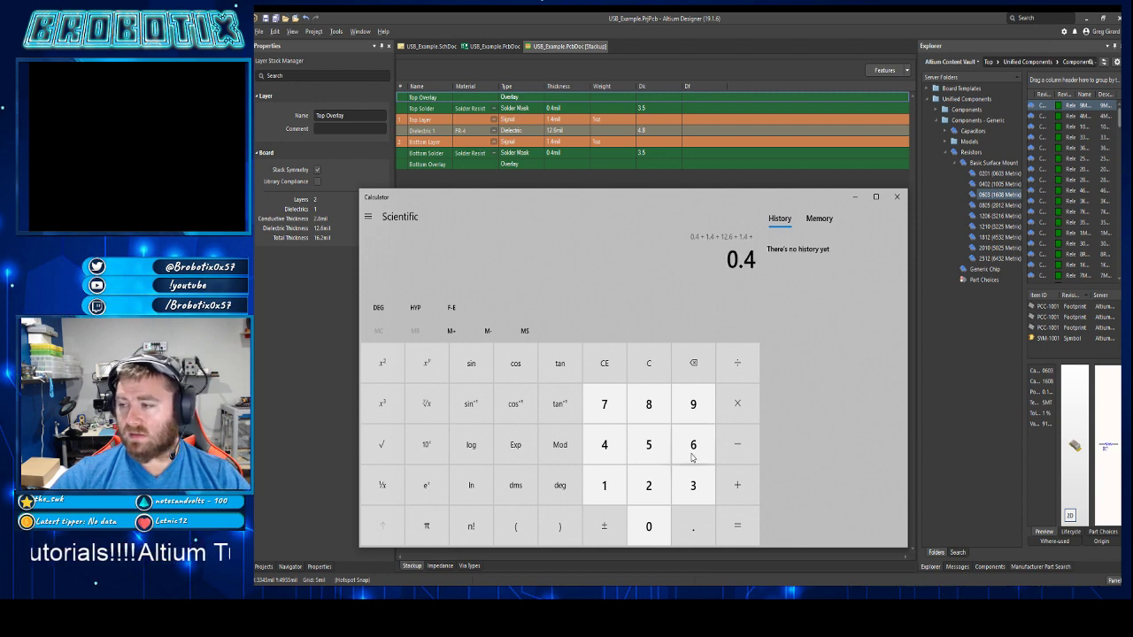
pyautogui.press('Return')
pyautogui.write('-62')
pyautogui.press('Return')
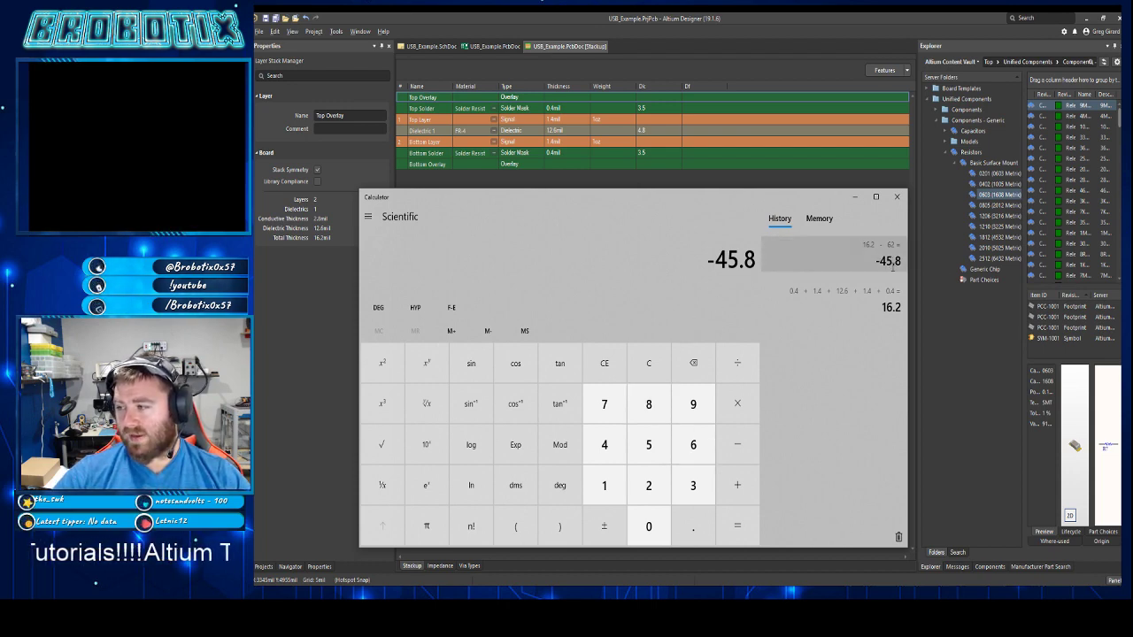
pyautogui.press('+')
pyautogui.press('-')
pyautogui.write('12.6')
pyautogui.press('Return')
# - Switch back to the layer stack and set the Dielectric 1 thickness to 58.4 mil
pyautogui.click(569, 133)
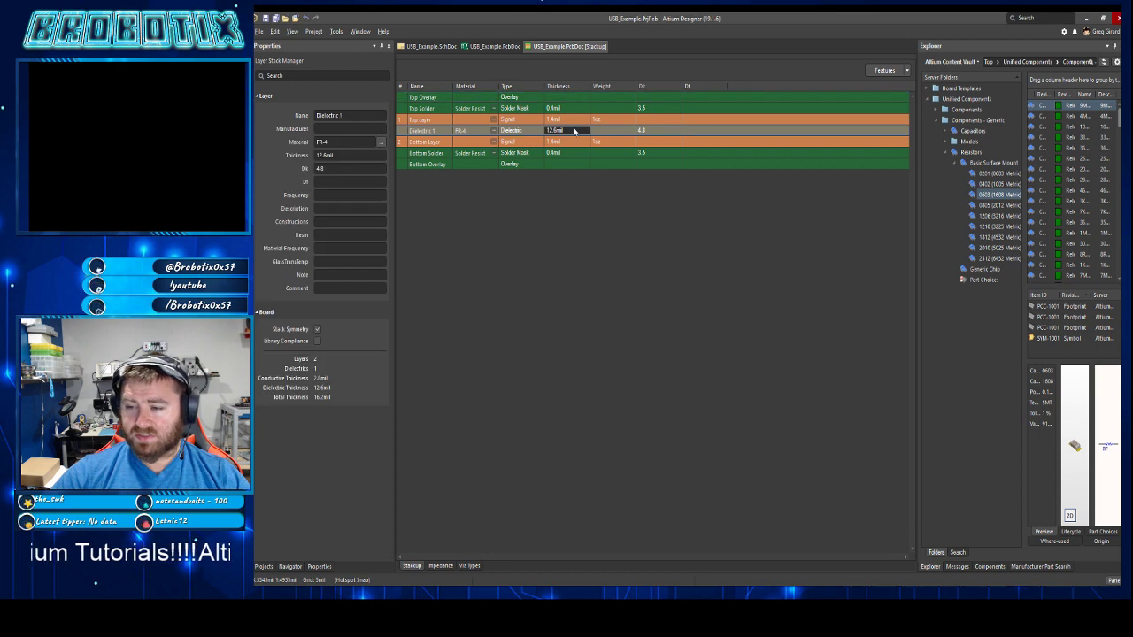
pyautogui.write('58.4')
pyautogui.press('Return')
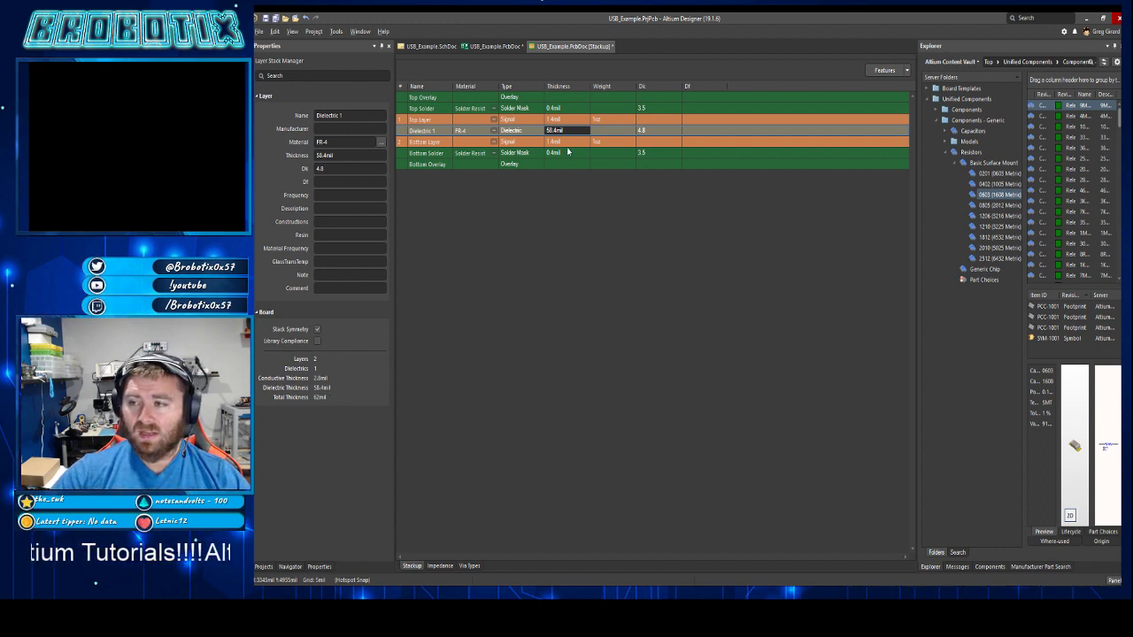
# - Add an impedance profile for the board, with type Differential and a target impedance of 90
pyautogui.click(441, 566)
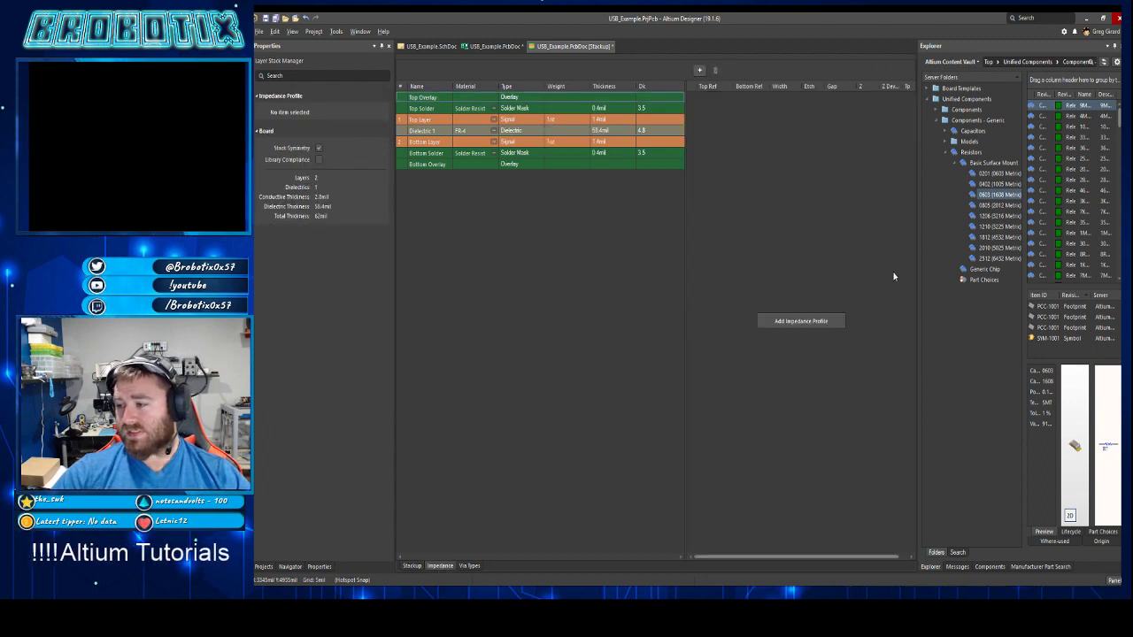
pyautogui.click(782, 321)
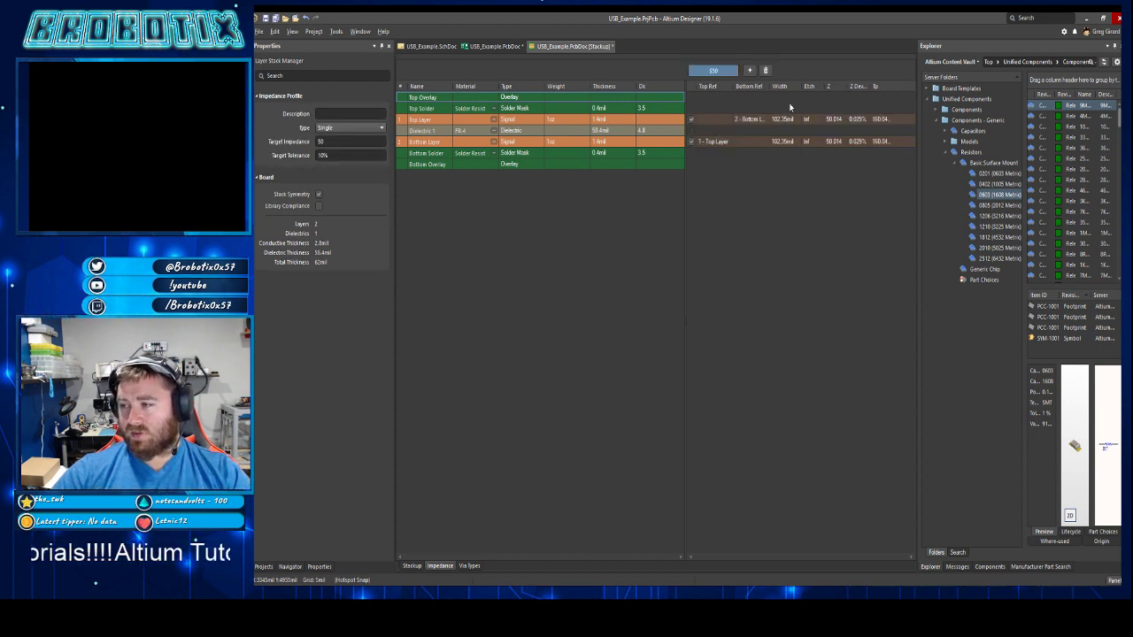
pyautogui.click(352, 128)
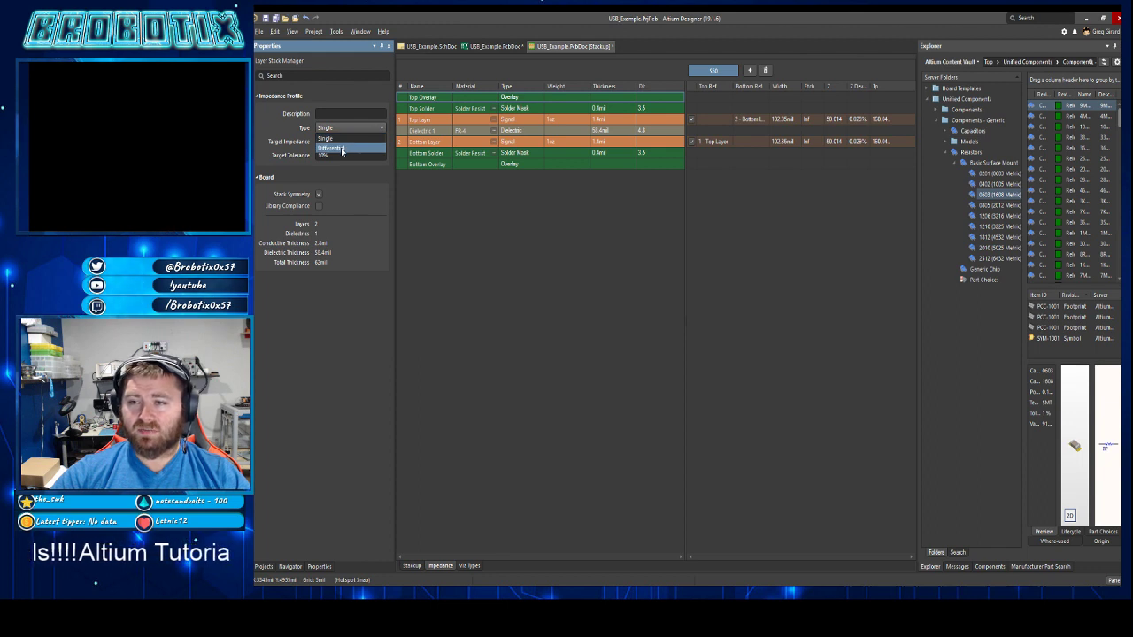
pyautogui.click(341, 149)
pyautogui.click(330, 143)
pyautogui.write('90')
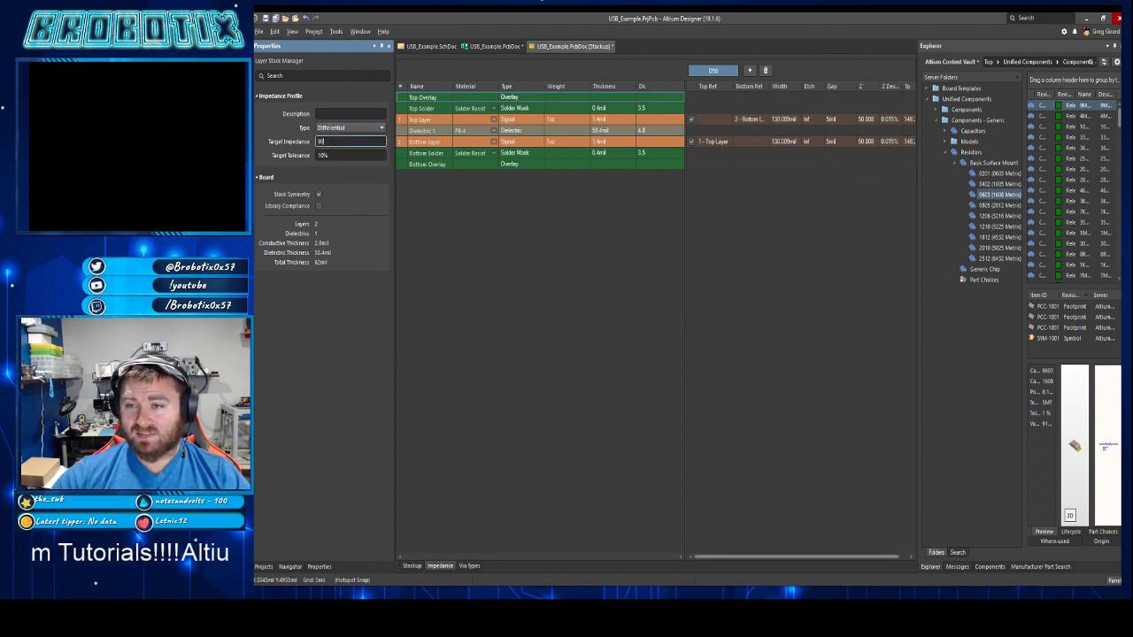
pyautogui.press('Return')
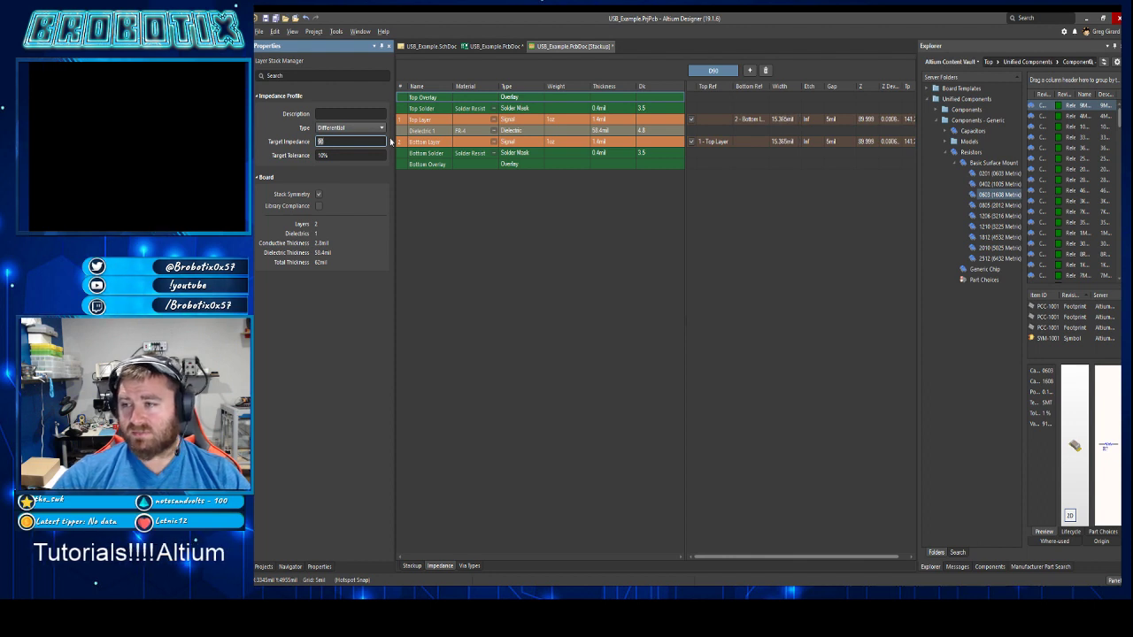
# - Set the trace gap of the differential impedance profile to 6 mil for the Top Layer
pyautogui.click(865, 122)
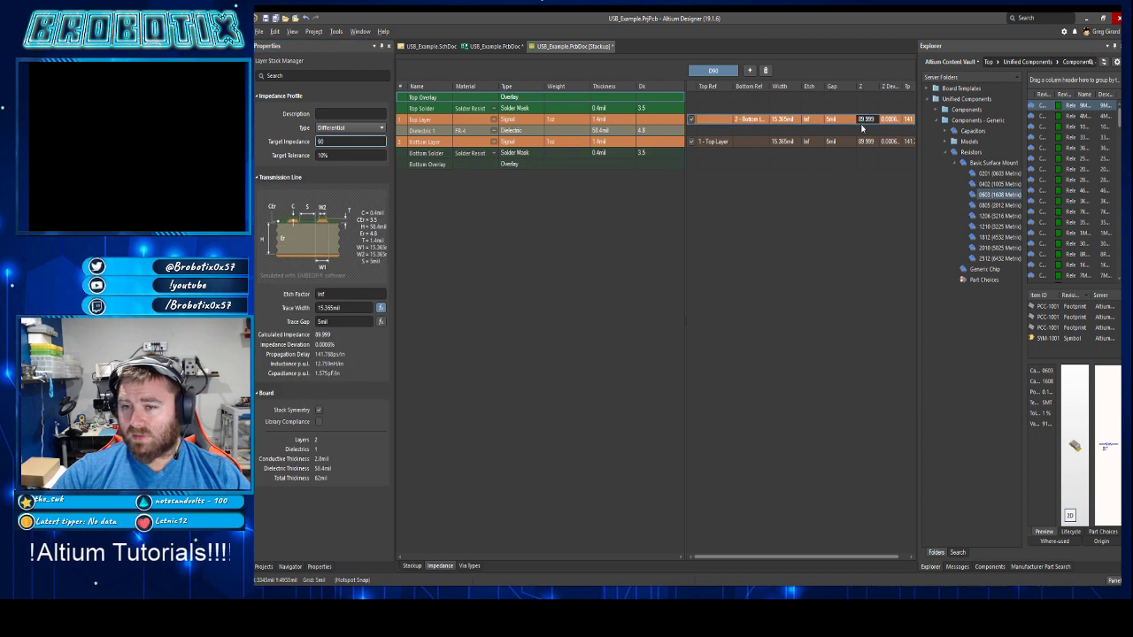
pyautogui.click(845, 122)
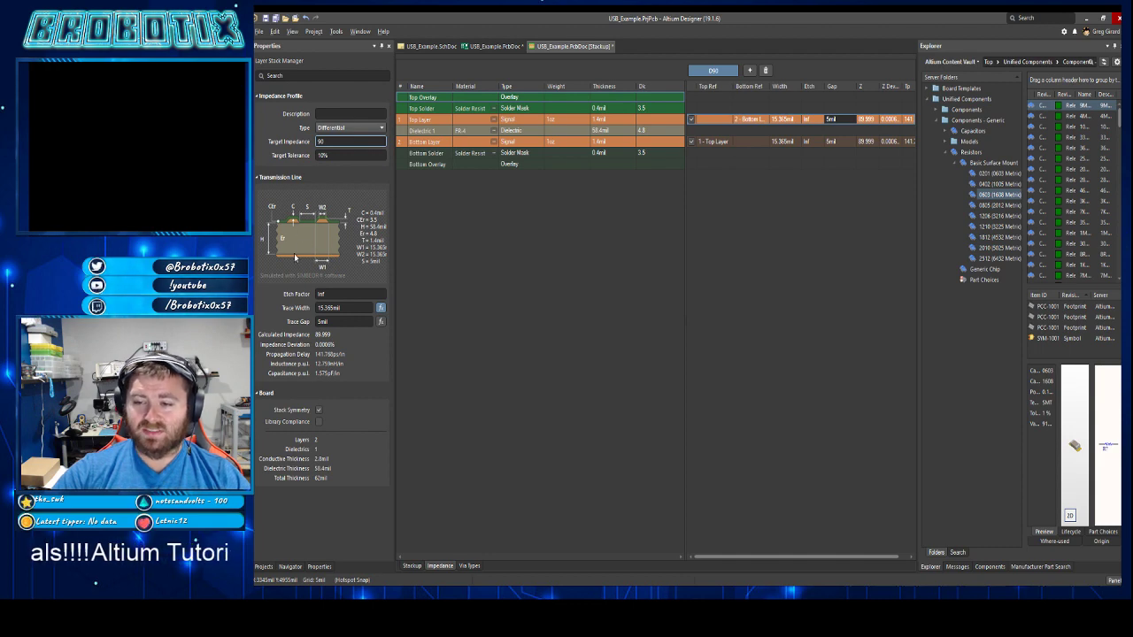
pyautogui.click(345, 321)
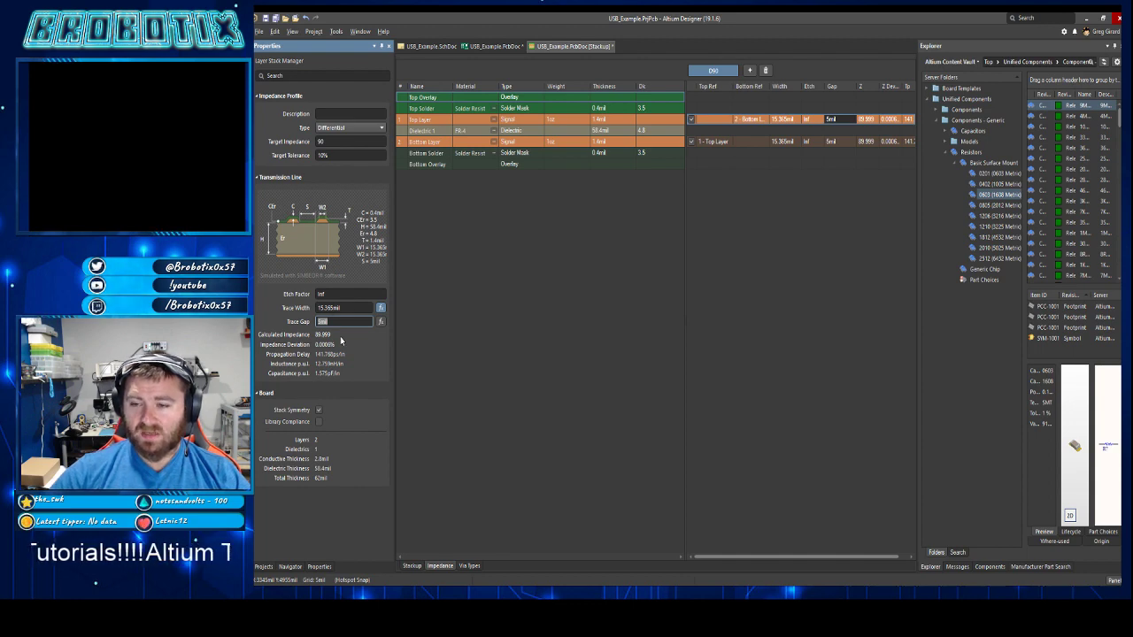
pyautogui.write('6')
pyautogui.press('Return')
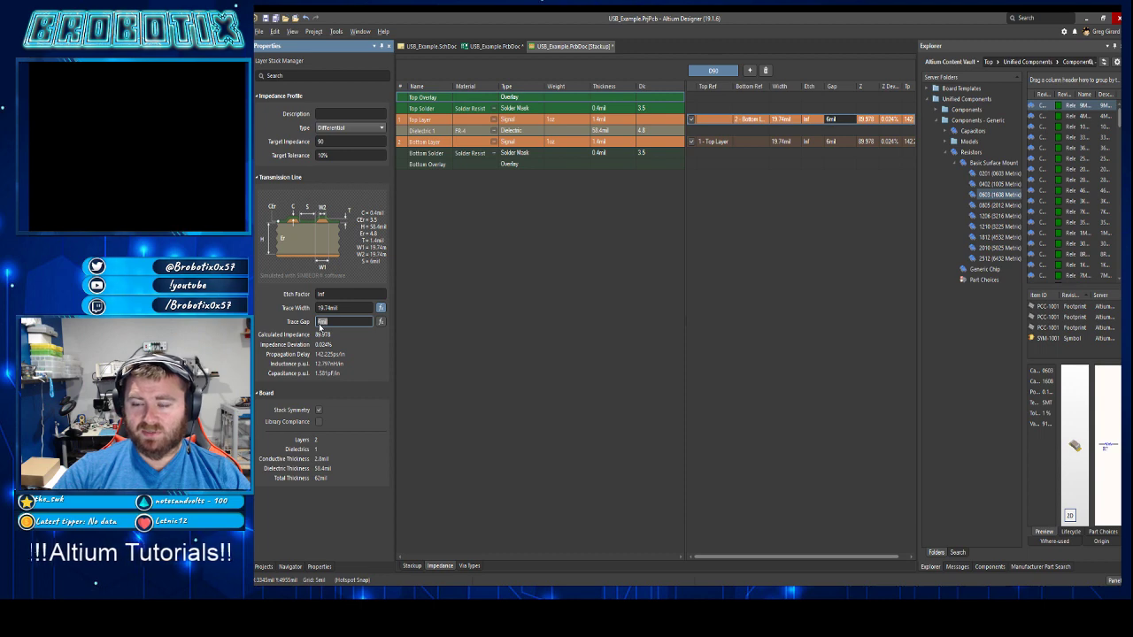
pyautogui.click(344, 307)
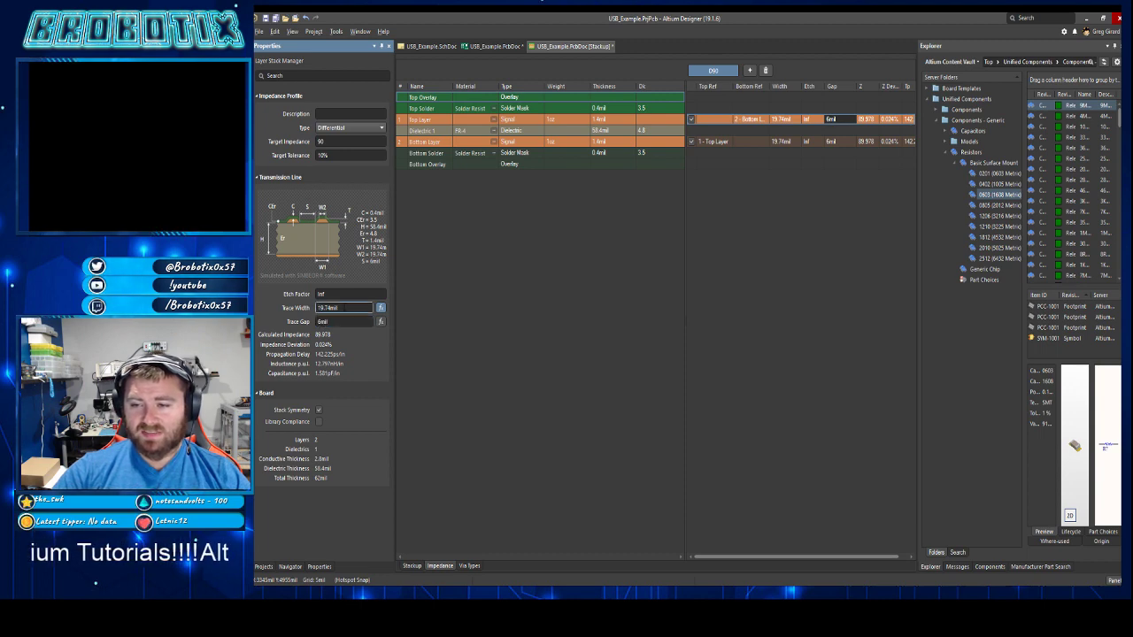
pyautogui.moveTo(342, 308); pyautogui.dragTo(313, 308)
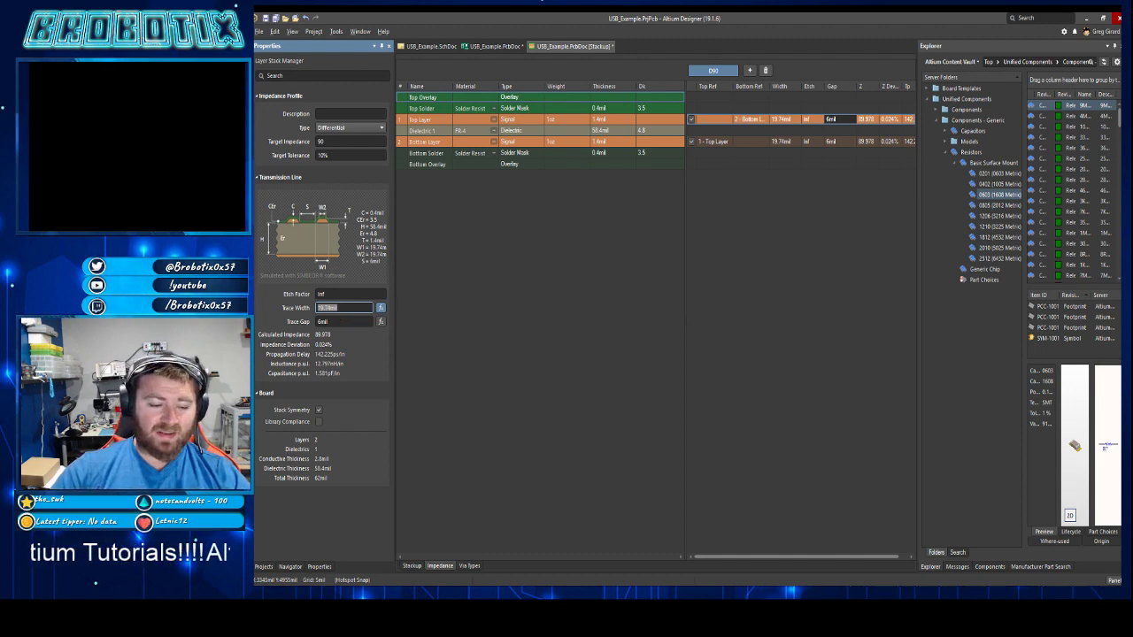
# - Switch to Calculator, subtract 31 from 16.2 and add 12.6 to the result
pyautogui.hotkey('alt', 'Tab')
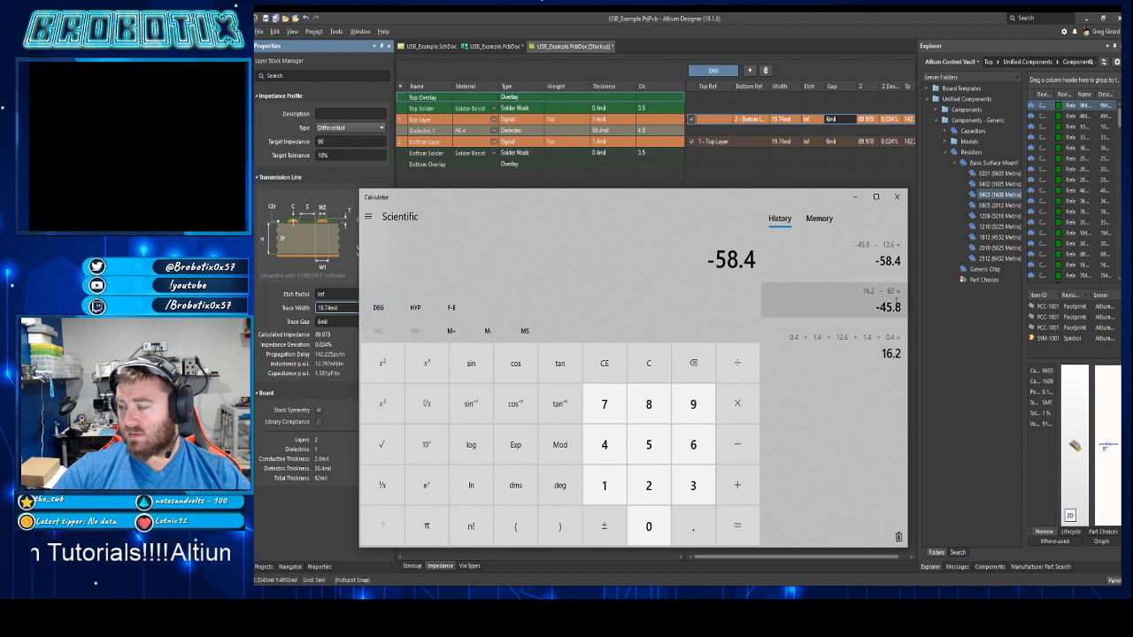
pyautogui.click(605, 485)
pyautogui.click(693, 445)
pyautogui.click(693, 526)
pyautogui.click(649, 485)
pyautogui.press('-')
pyautogui.press('3')
pyautogui.press('1')
pyautogui.press('Return')
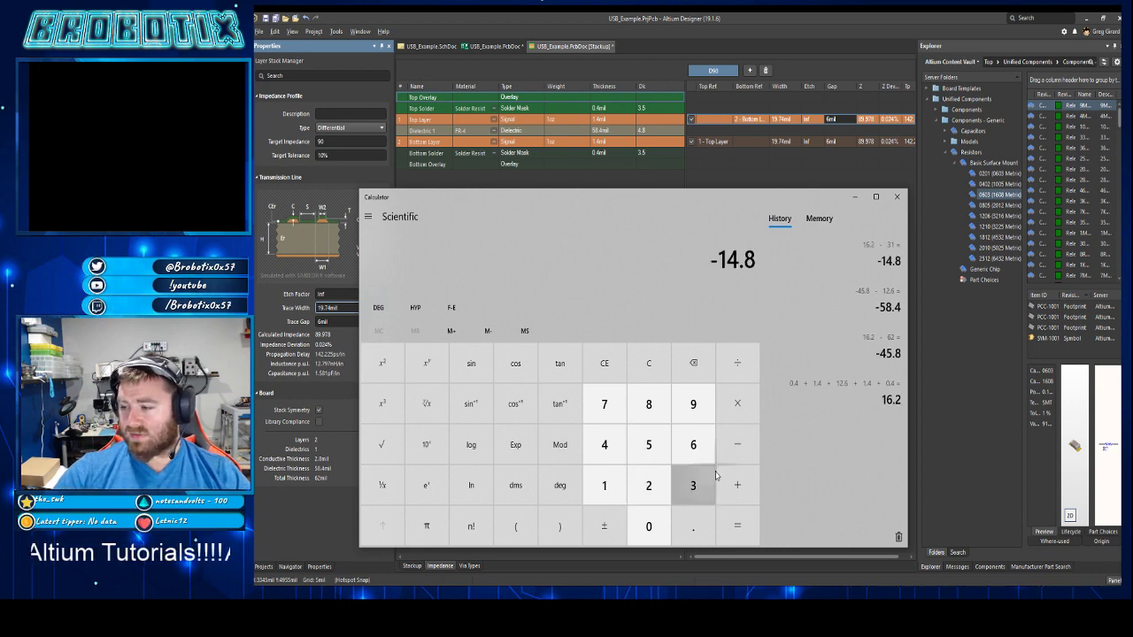
pyautogui.click(741, 485)
pyautogui.write('12.6')
pyautogui.press('Return')
# - Calculate 14.8 + 12.6 and set the Dielectric 1 thickness in the layer stack to 27.4 mil
pyautogui.click(609, 471)
pyautogui.click(607, 446)
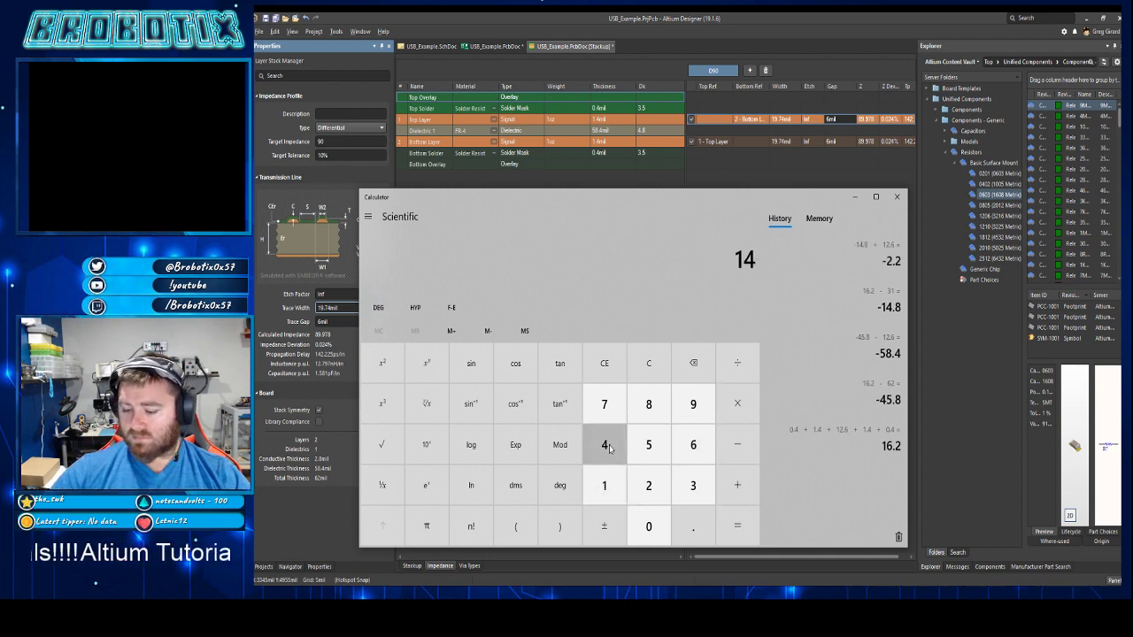
pyautogui.write('.8 + 12.6')
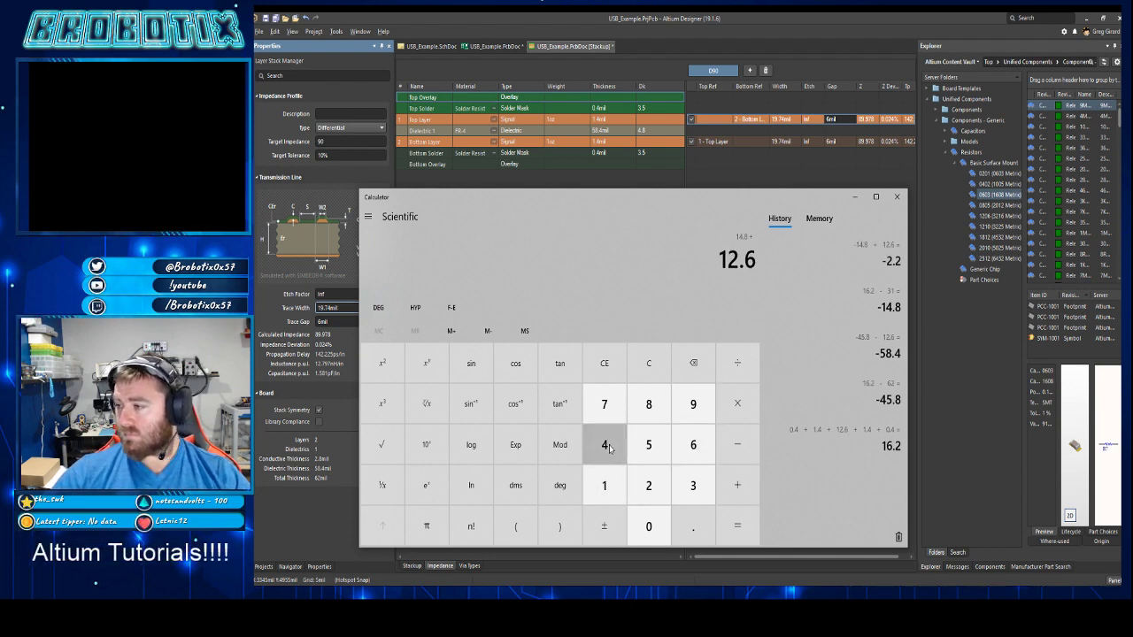
pyautogui.press('Return')
pyautogui.click(617, 131)
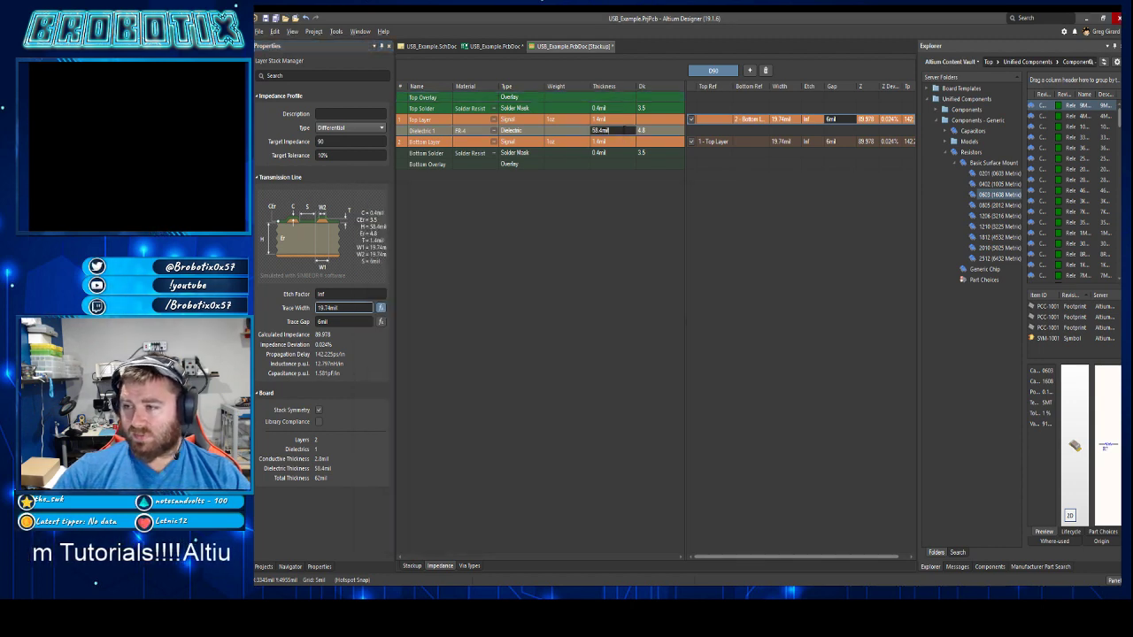
pyautogui.write('27.4')
pyautogui.press('Return')
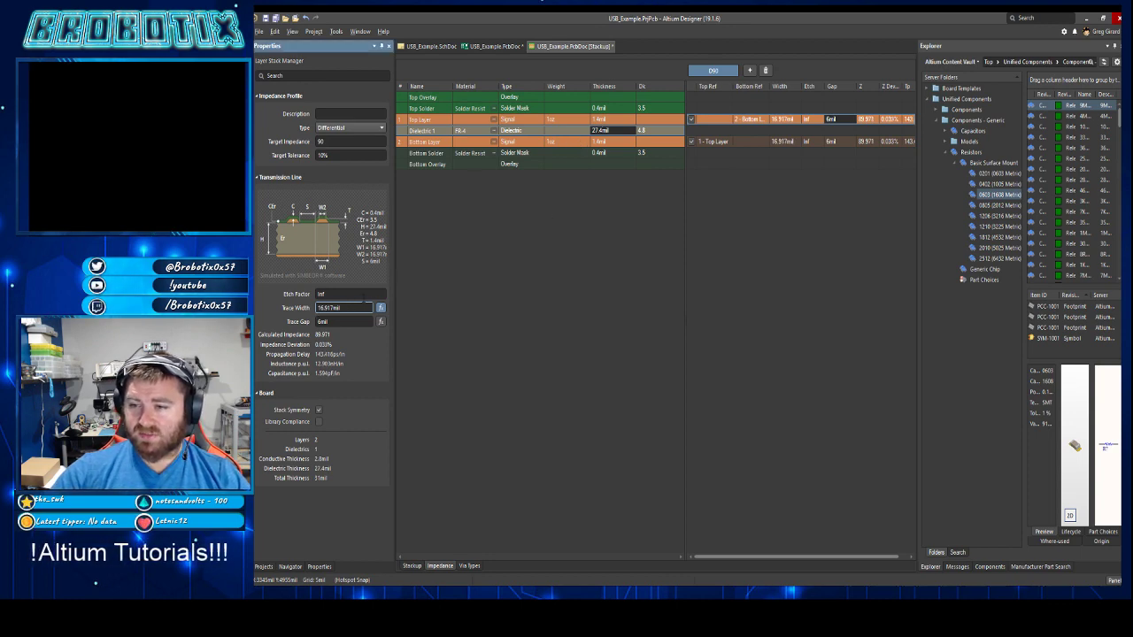
# - Set the Dielectric 1 thickness to 54.8 mil
pyautogui.click(623, 130)
pyautogui.moveTo(623, 130); pyautogui.dragTo(588, 132)
pyautogui.write('54.8')
pyautogui.press('Return')
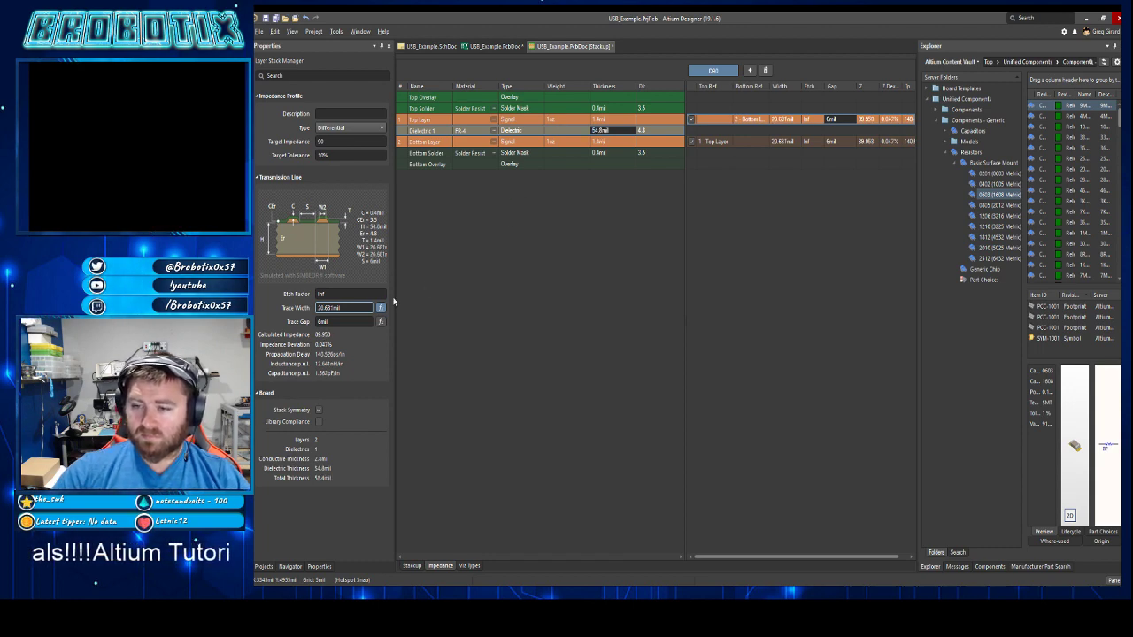
pyautogui.click(352, 307)
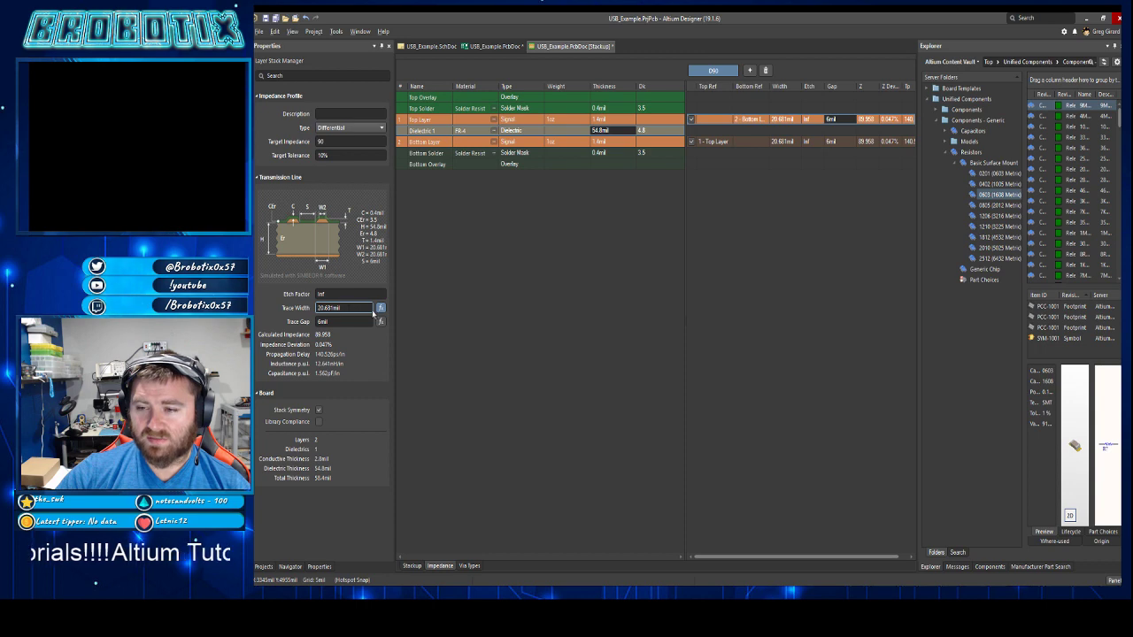
# - Examine the HASL finishes, foils, cores and prepregs in the Altium Material Library, and close it without choosing a material
pyautogui.click(336, 32)
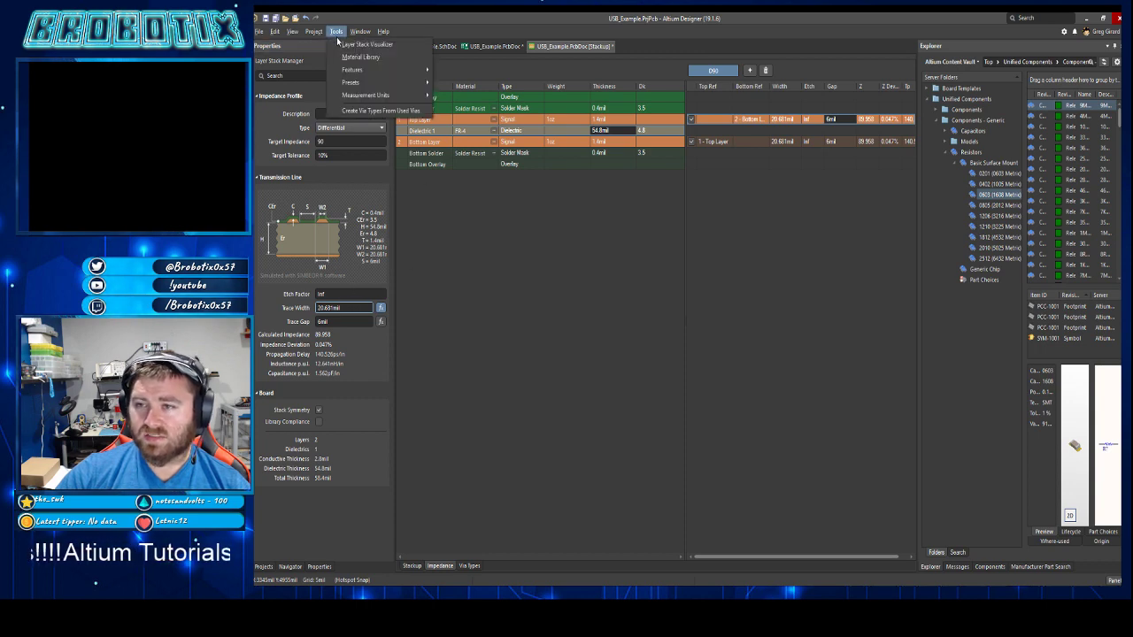
pyautogui.click(357, 57)
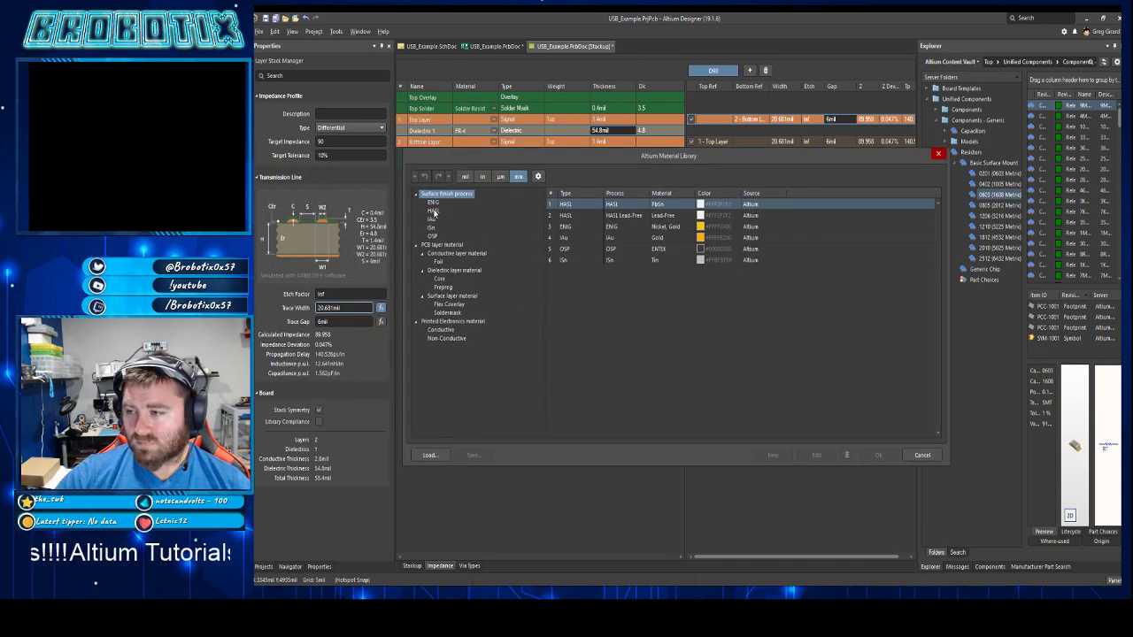
pyautogui.click(434, 212)
pyautogui.click(608, 220)
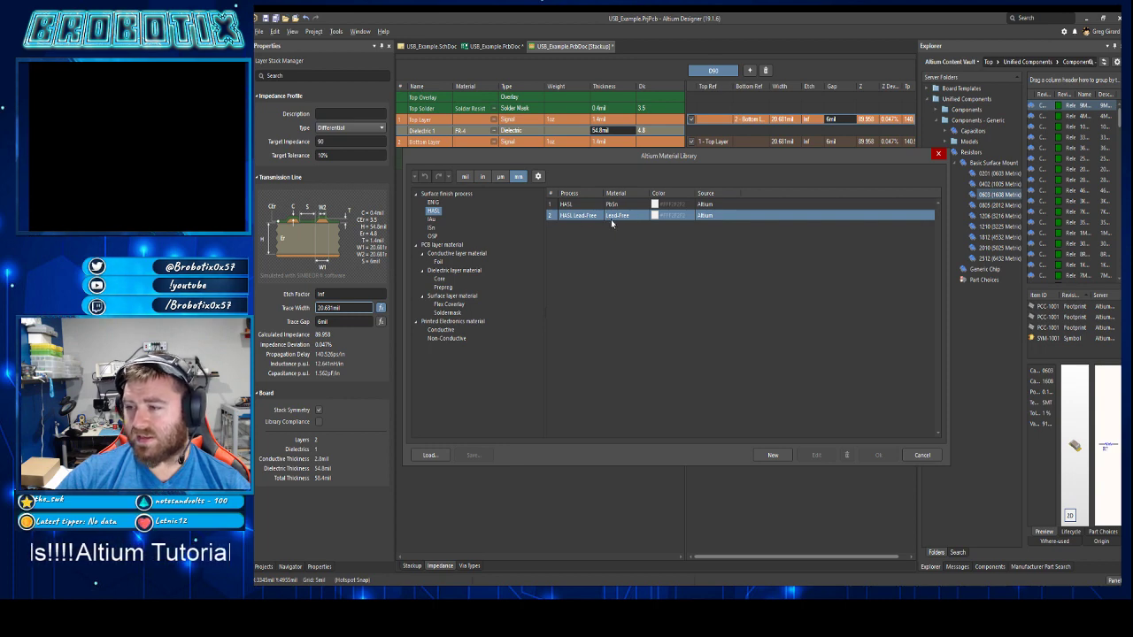
pyautogui.click(438, 262)
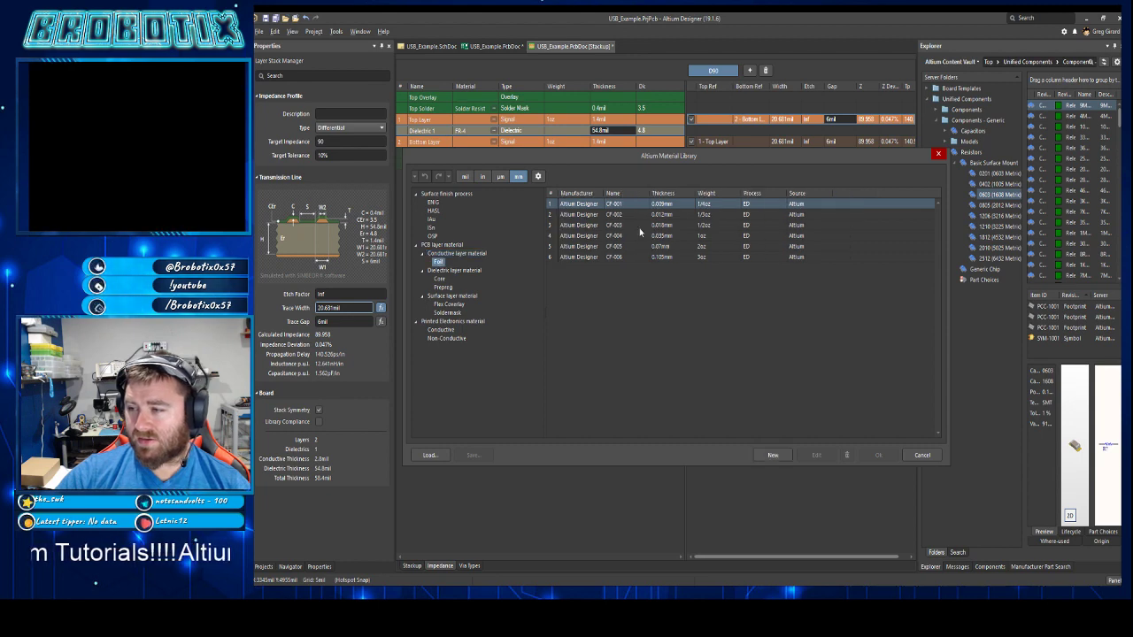
pyautogui.click(440, 279)
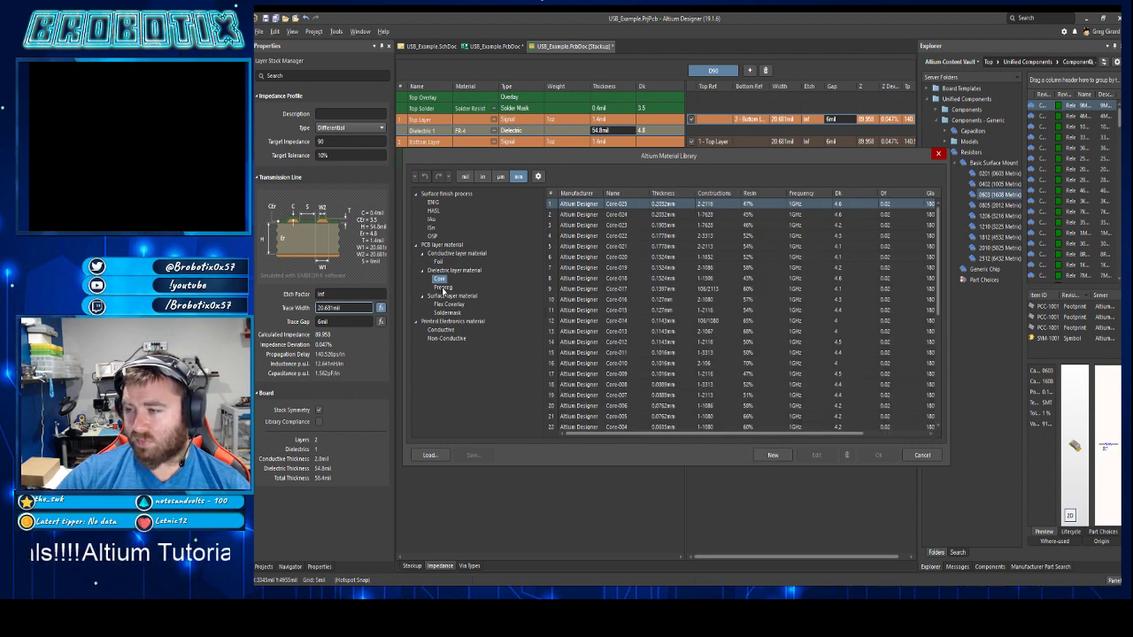
pyautogui.click(442, 286)
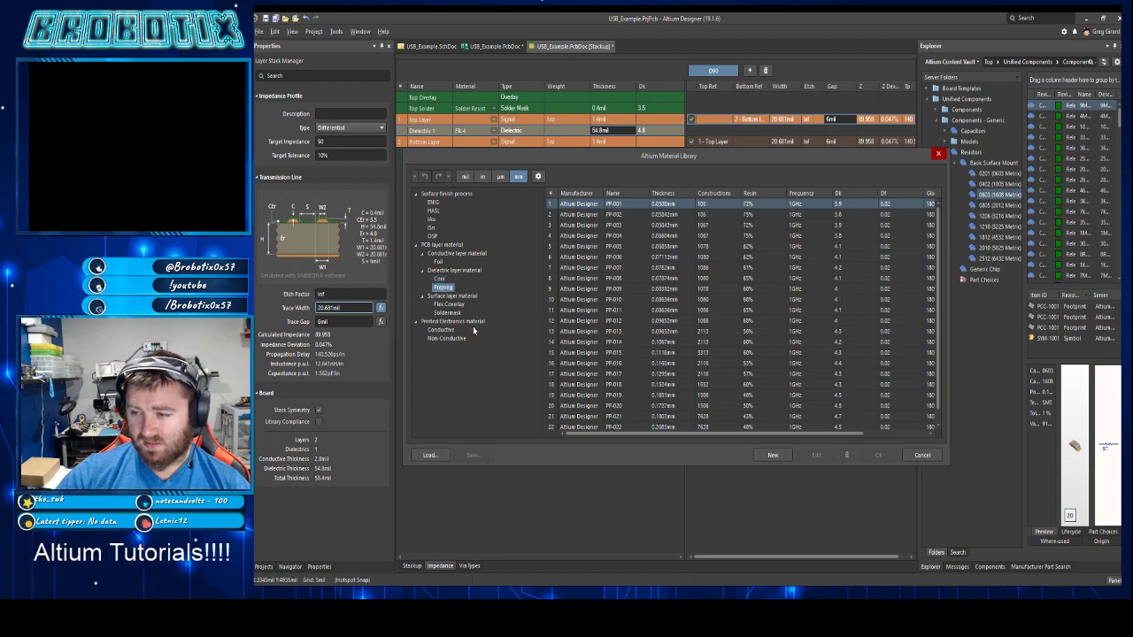
pyautogui.moveTo(767, 432); pyautogui.dragTo(836, 432)
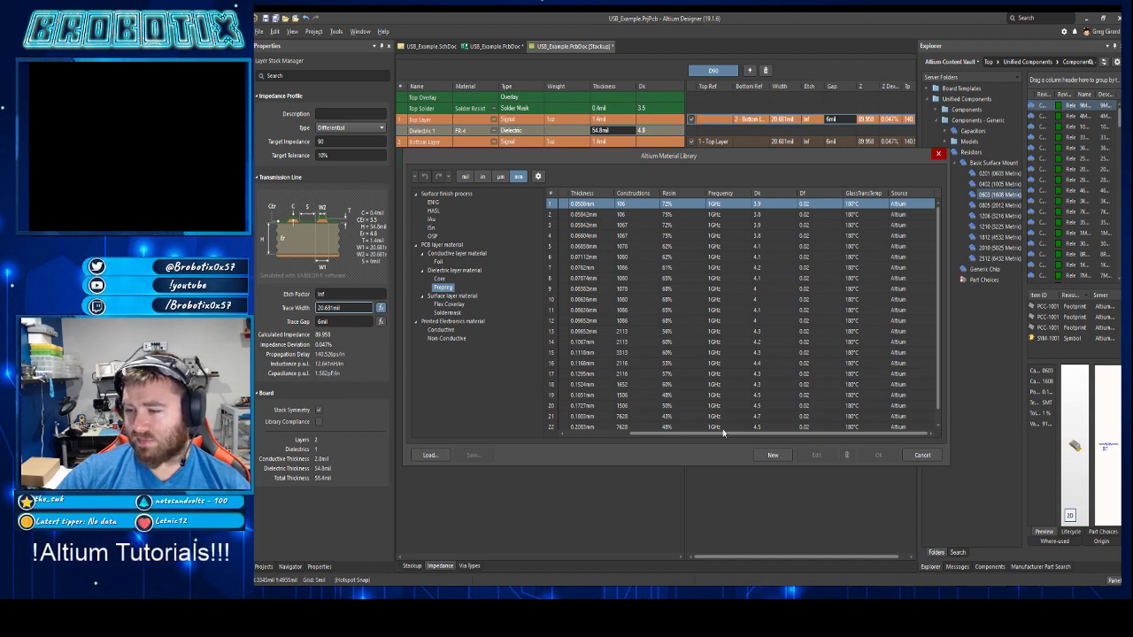
pyautogui.click(920, 455)
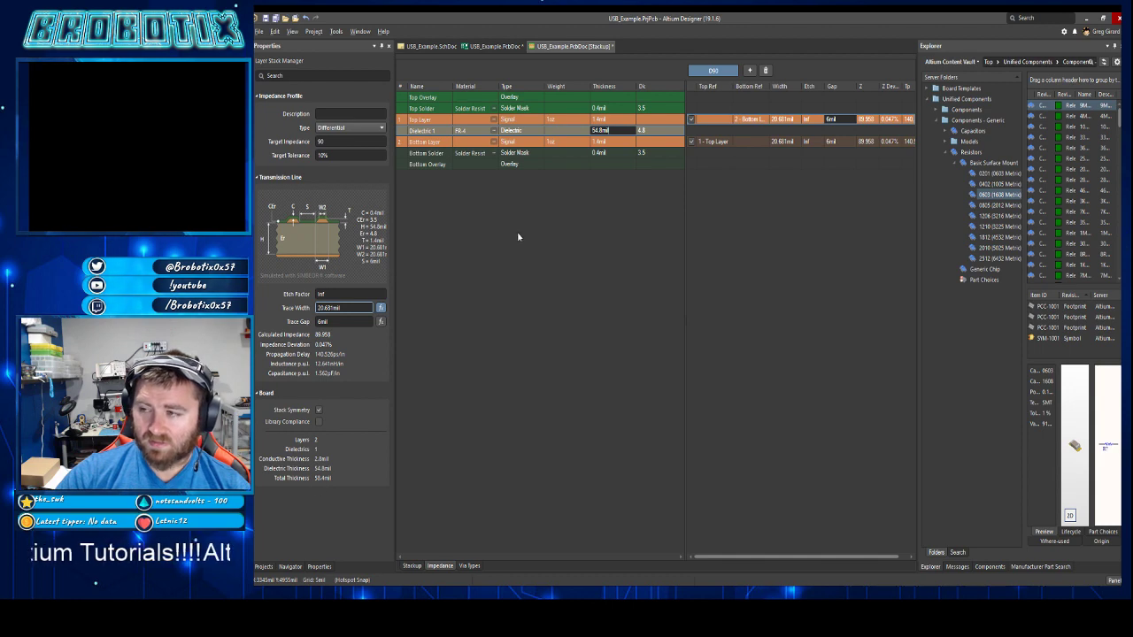
# - Set the Dielectric 1 thickness back to 58.4 mil
pyautogui.click(617, 142)
pyautogui.click(620, 130)
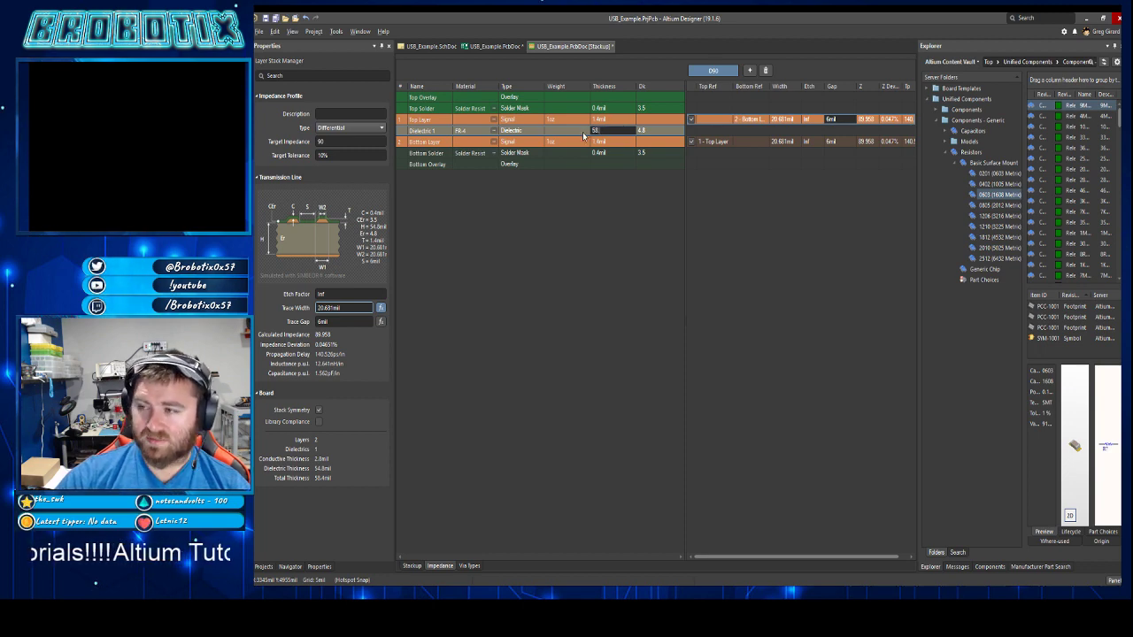
pyautogui.press('Return')
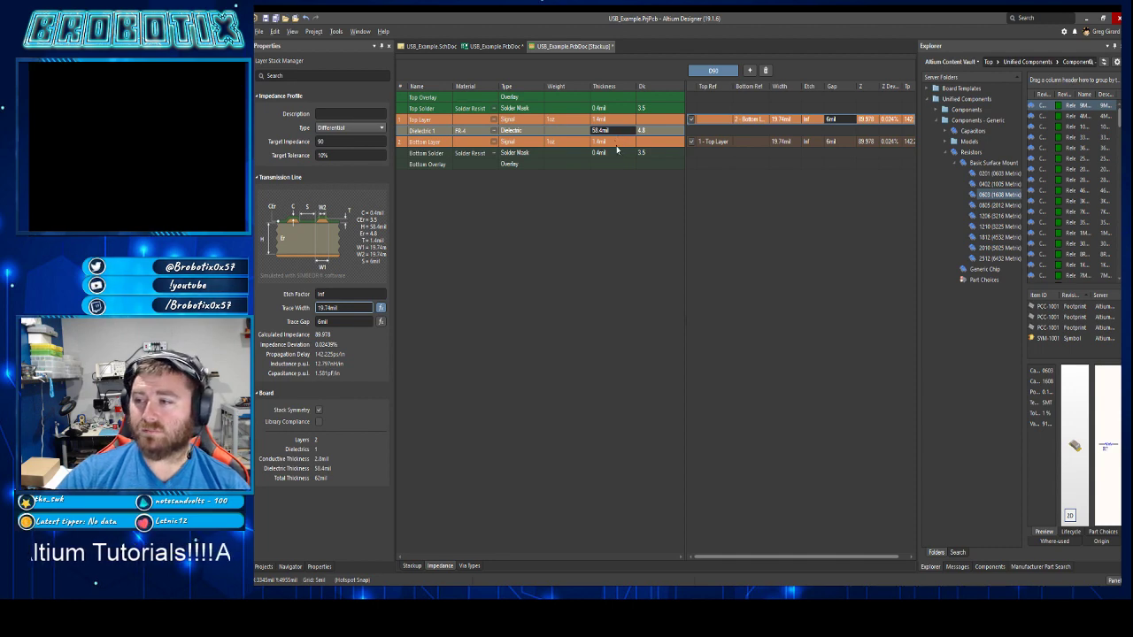
pyautogui.click(616, 145)
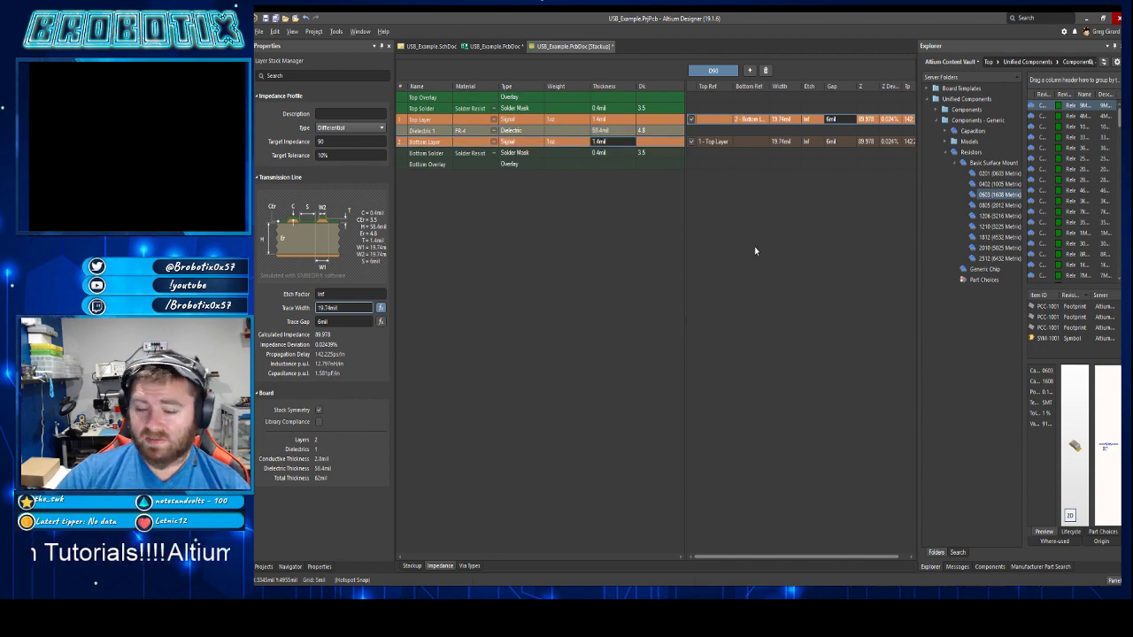
# - In the PCB document, place J1 on the board's left edge near the bottom, with U1 and R1 beside it
pyautogui.click(492, 47)
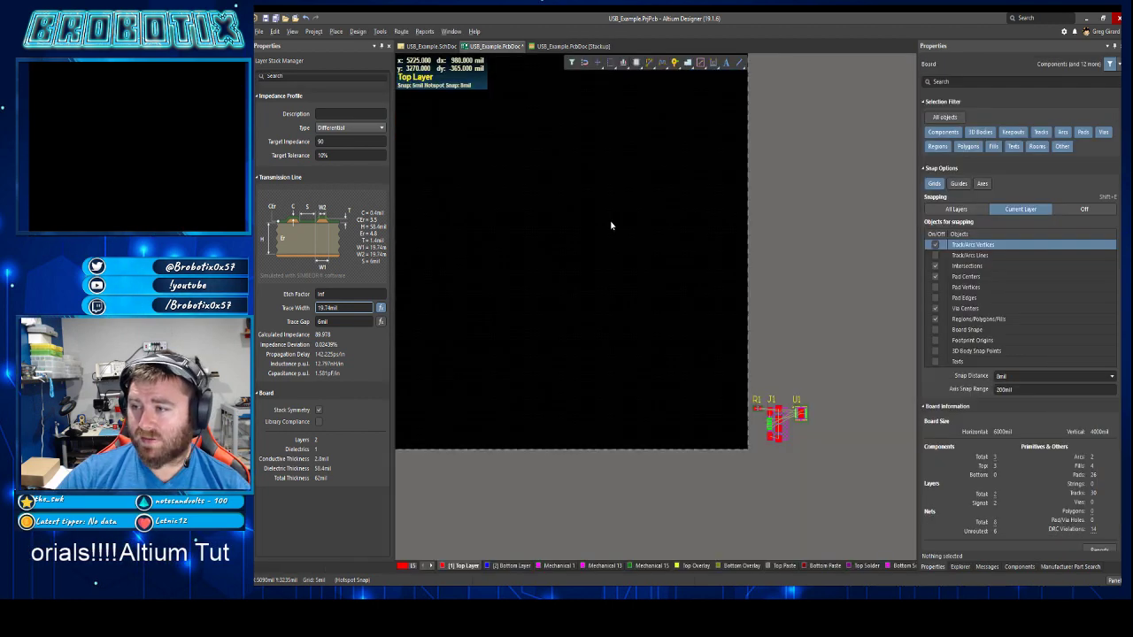
pyautogui.scroll(-3, 657, 234)
pyautogui.moveTo(780, 344); pyautogui.dragTo(421, 306)
pyautogui.keyDown('shift'); pyautogui.scroll(3, 485, 310); pyautogui.keyUp('shift')
pyautogui.keyDown('shift'); pyautogui.scroll(-3, 526, 333); pyautogui.keyUp('shift')
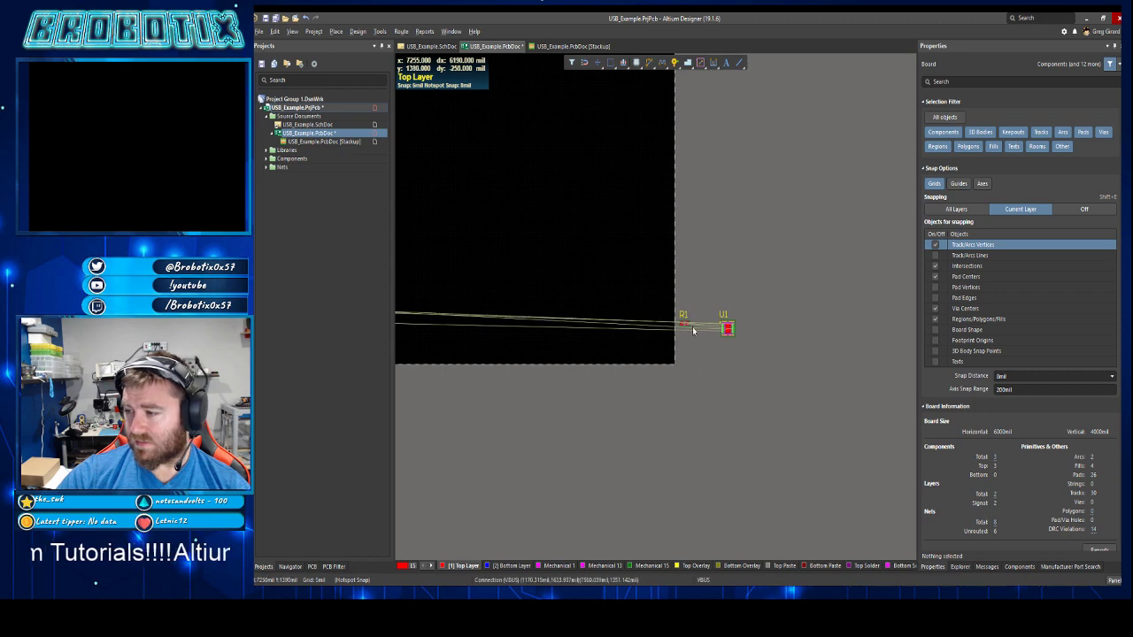
pyautogui.moveTo(689, 326); pyautogui.dragTo(448, 280)
pyautogui.keyDown('shift'); pyautogui.scroll(-3, 503, 295); pyautogui.keyUp('shift')
pyautogui.moveTo(804, 331); pyautogui.dragTo(445, 308)
pyautogui.keyDown('shift'); pyautogui.hscroll(-3, 452, 321); pyautogui.keyUp('shift')
pyautogui.keyDown('ctrl'); pyautogui.scroll(4, 624, 292); pyautogui.keyUp('ctrl')
# - Set the PCB origin at the board's lower-left corner
pyautogui.click(275, 31)
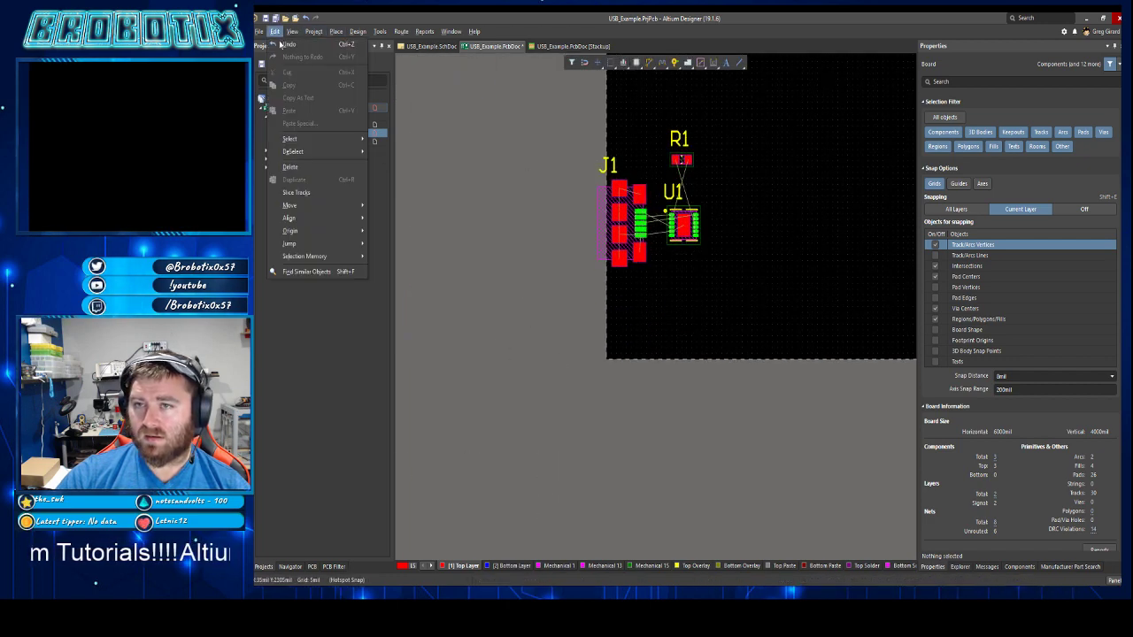
pyautogui.click(387, 231)
pyautogui.keyDown('ctrl'); pyautogui.scroll(3, 618, 371); pyautogui.keyUp('ctrl')
pyautogui.click(595, 351)
pyautogui.scroll(1, 603, 278)
pyautogui.keyDown('ctrl'); pyautogui.scroll(1, 603, 279); pyautogui.keyUp('ctrl')
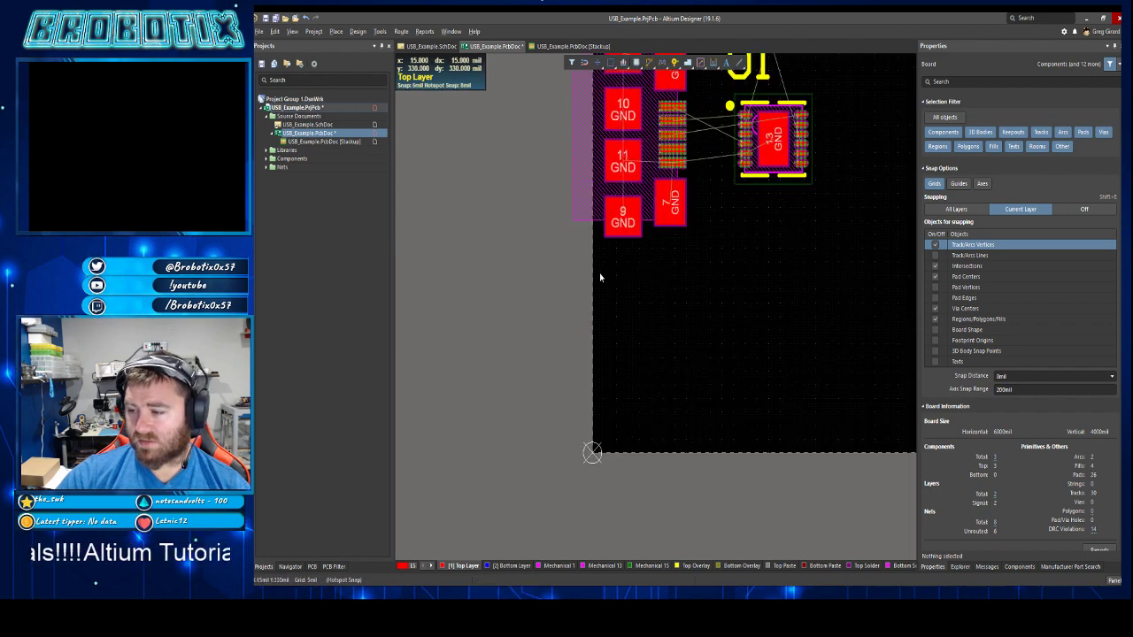
# - Move J1, U1 and R1 down closer to the board's lower-left corner, checking J1's edge position in 3D
pyautogui.keyDown('ctrl'); pyautogui.scroll(-4, 603, 279); pyautogui.keyUp('ctrl')
pyautogui.moveTo(542, 317); pyautogui.dragTo(540, 353)
pyautogui.press('3')
pyautogui.press('2')
pyautogui.moveTo(626, 239); pyautogui.dragTo(627, 324)
pyautogui.moveTo(632, 158); pyautogui.dragTo(648, 255)
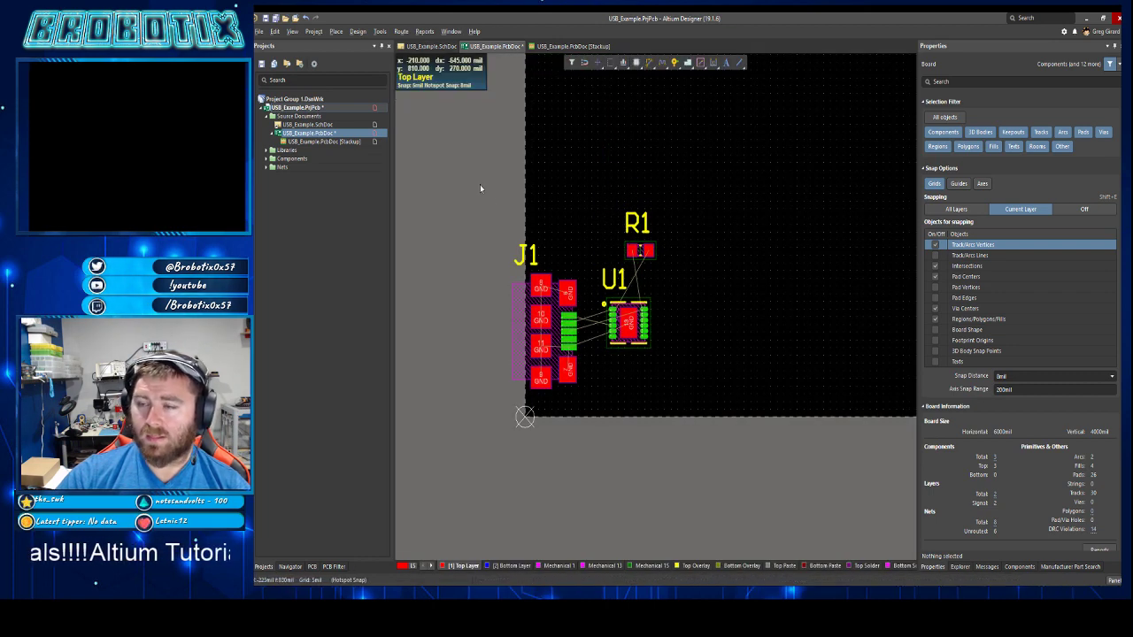
# - Add a second differential pairs routing rule and scope it to the USB differential pair class
pyautogui.click(356, 33)
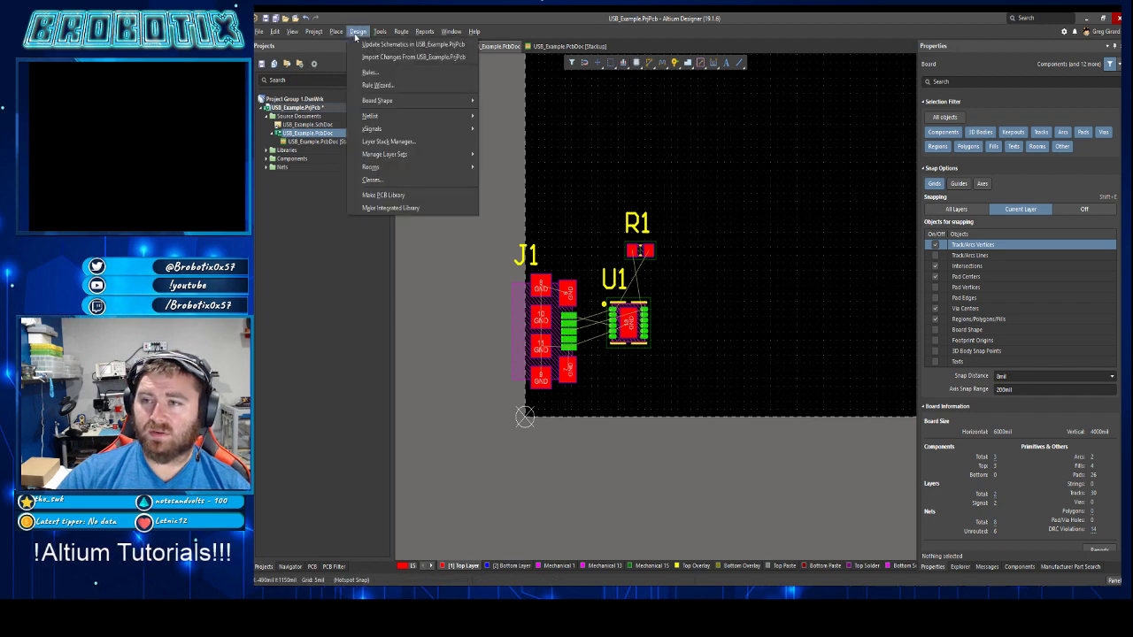
pyautogui.click(369, 72)
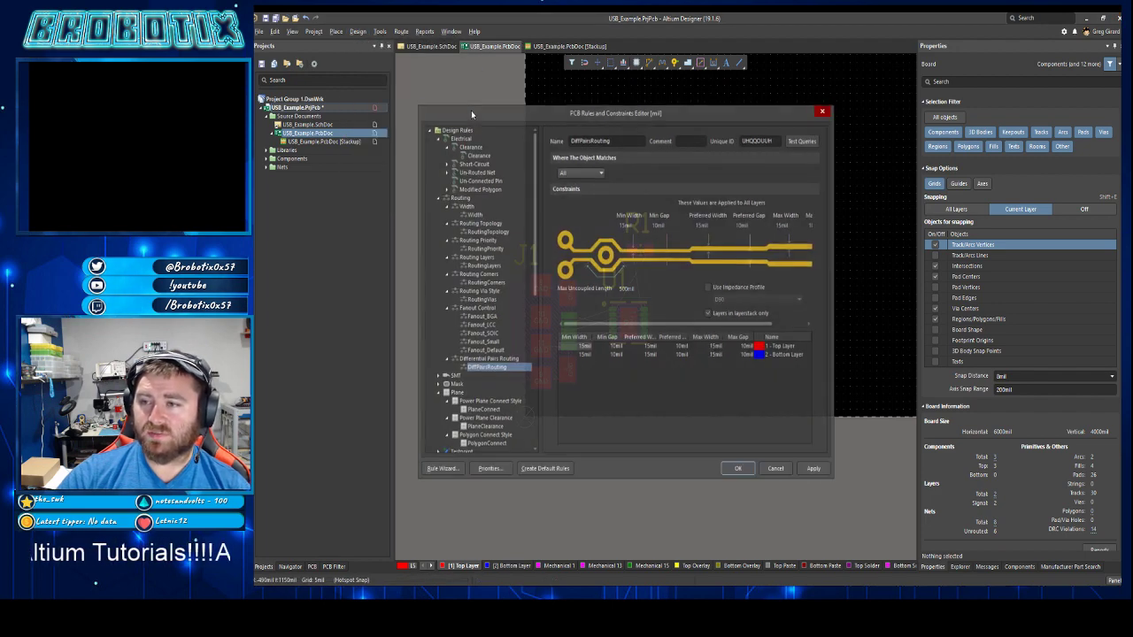
pyautogui.rightClick(493, 371)
pyautogui.click(510, 380)
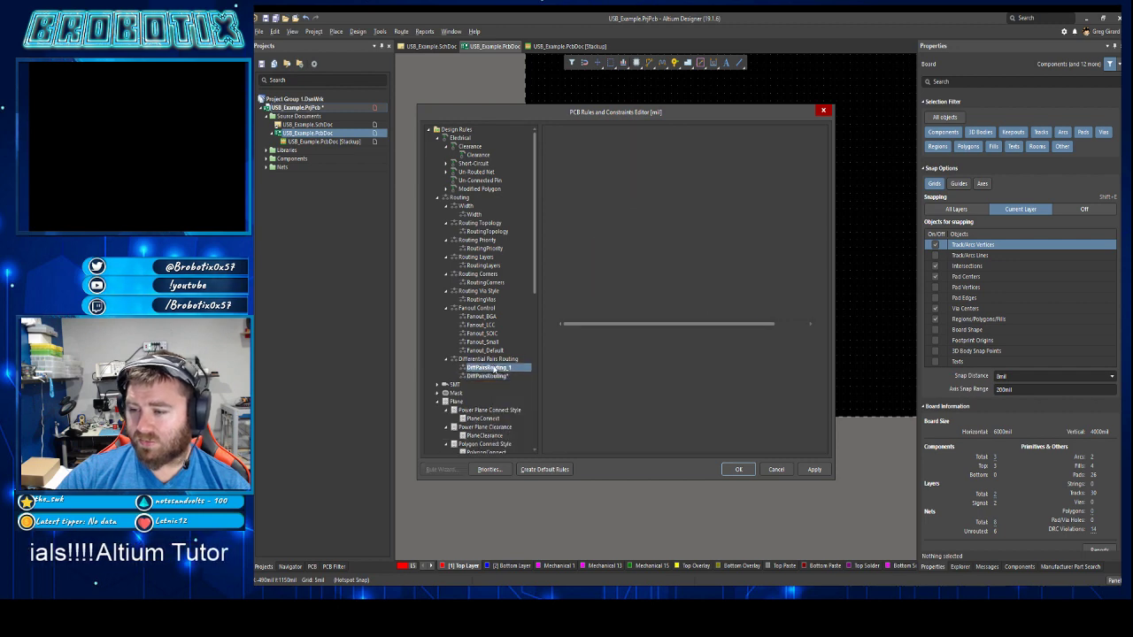
pyautogui.click(579, 173)
pyautogui.click(586, 209)
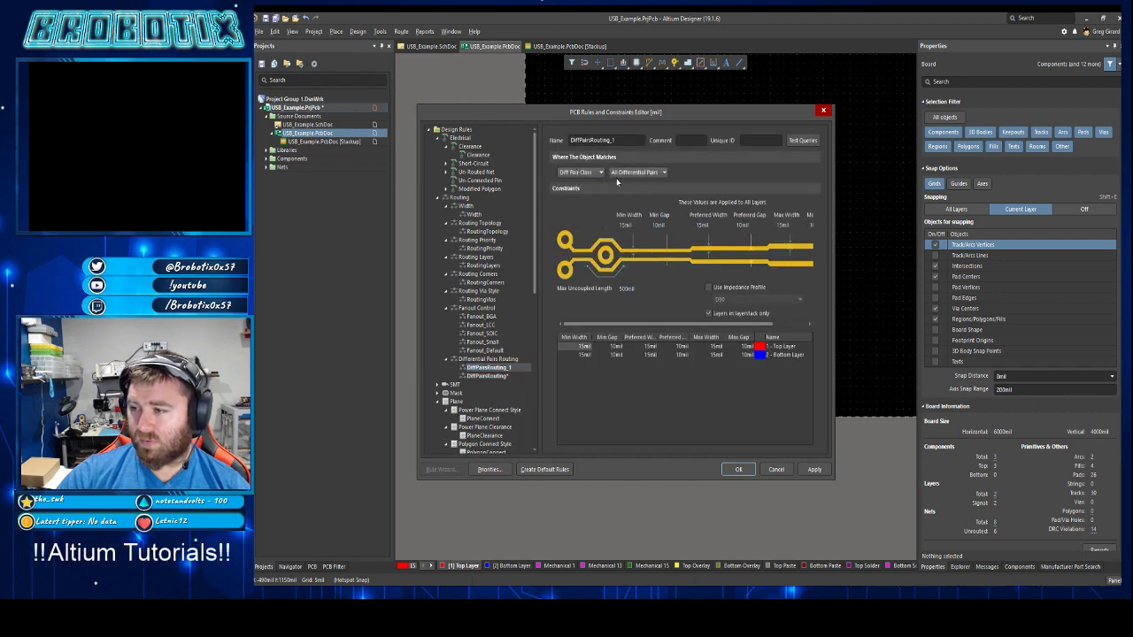
pyautogui.click(625, 173)
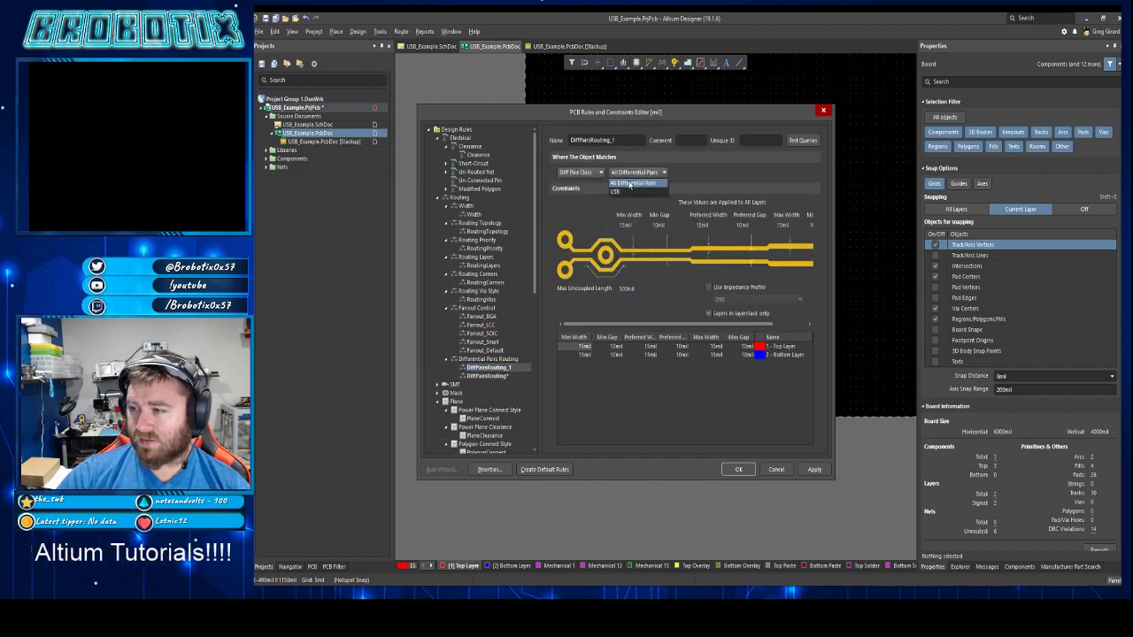
# - Make the new USB routing rule use the D90 impedance profile, and apply the rule changes
pyautogui.click(718, 288)
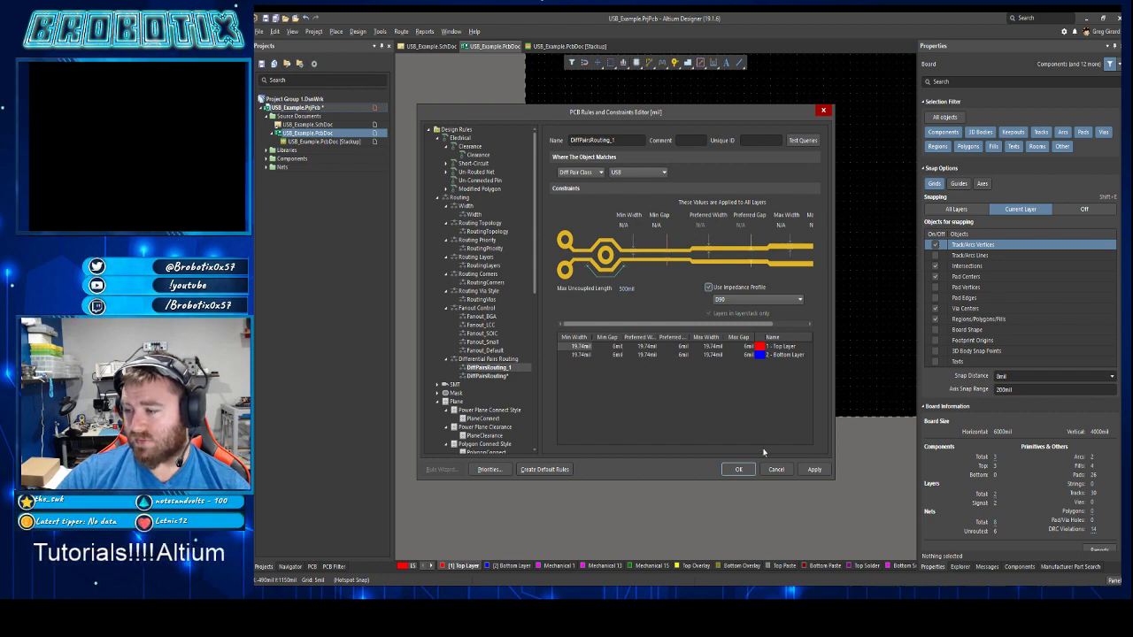
pyautogui.click(810, 470)
pyautogui.click(737, 469)
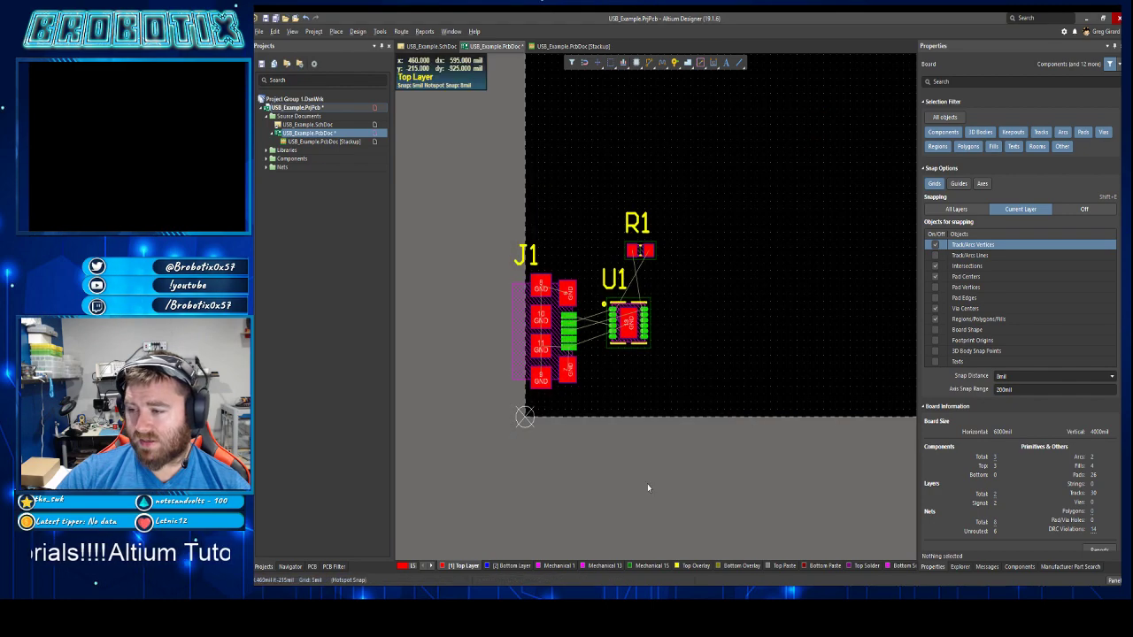
# - Rotate U1 by three 90-degree turns, place it beside J1's signal pads, and check the layout in 3D
pyautogui.keyDown('ctrl'); pyautogui.scroll(6, 583, 363); pyautogui.keyUp('ctrl')
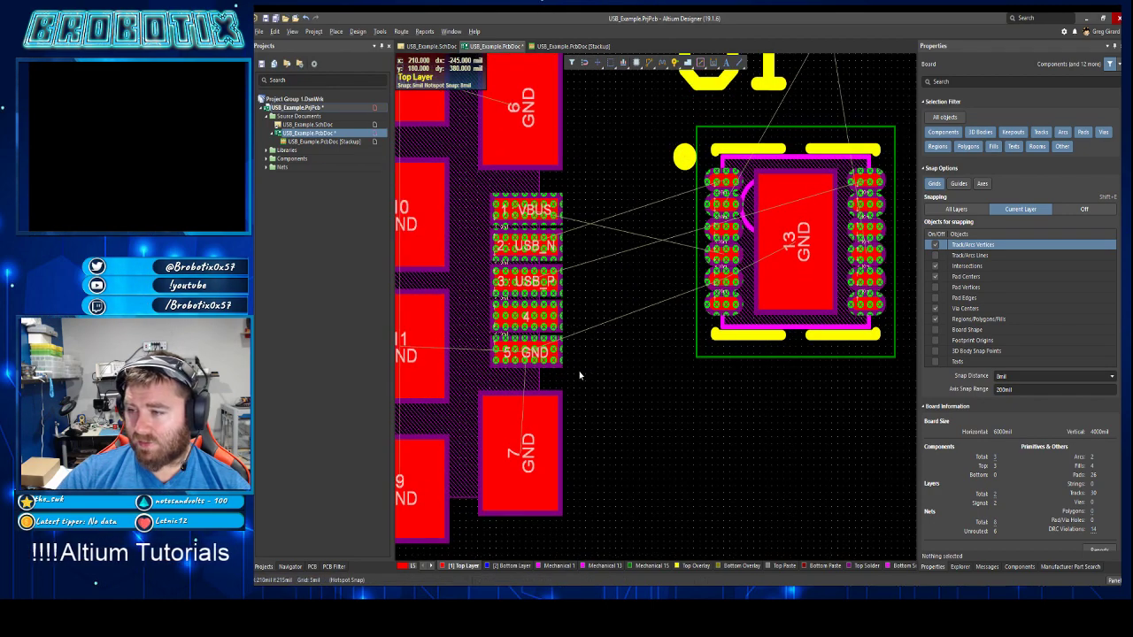
pyautogui.moveTo(751, 248); pyautogui.dragTo(701, 283)
pyautogui.press('space')
pyautogui.press('space')
pyautogui.press('space')
pyautogui.keyDown('ctrl'); pyautogui.scroll(-3, 596, 212); pyautogui.keyUp('ctrl')
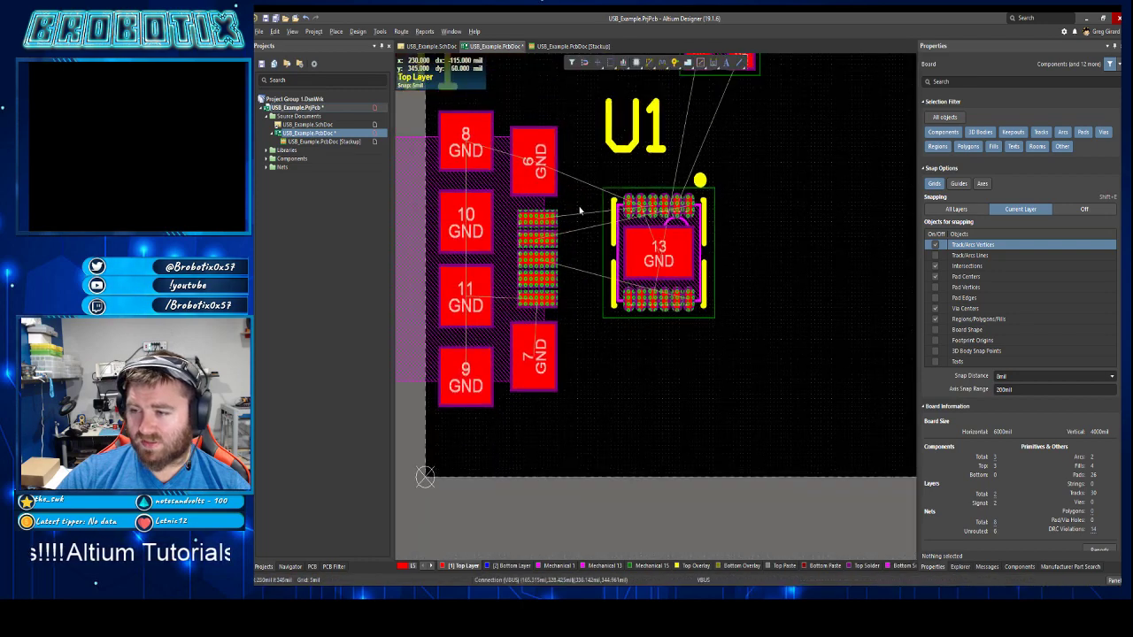
pyautogui.keyDown('ctrl'); pyautogui.scroll(-3, 596, 213); pyautogui.keyUp('ctrl')
pyautogui.press('3')
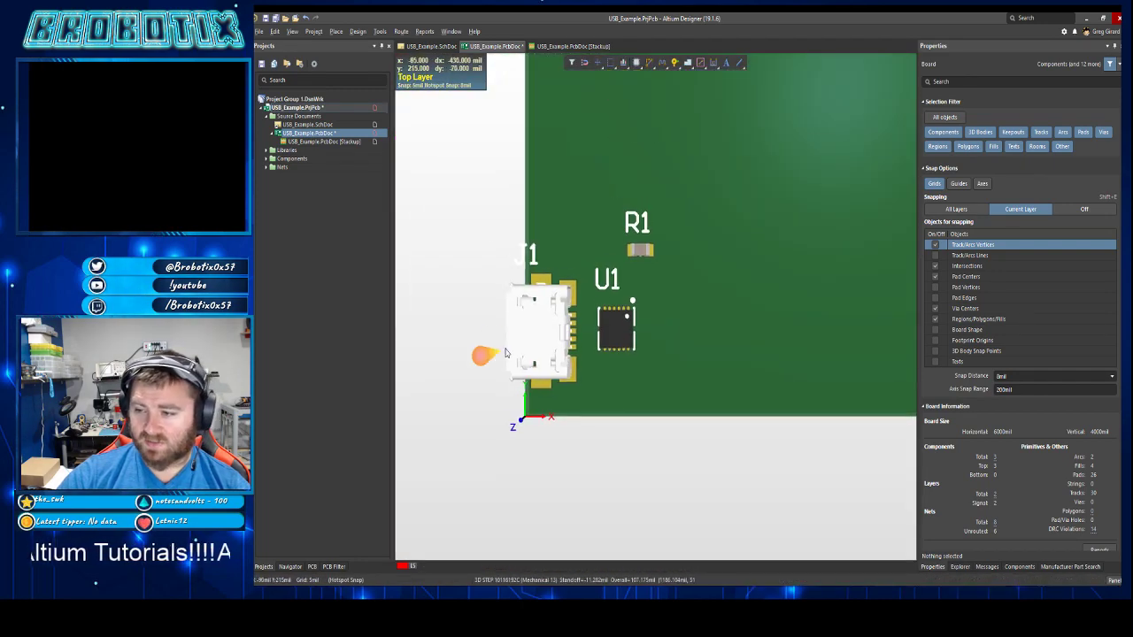
pyautogui.keyDown('shift'); pyautogui.moveTo(466, 228); pyautogui.dragTo(808, 183, button='right'); pyautogui.keyUp('shift')
pyautogui.press('2')
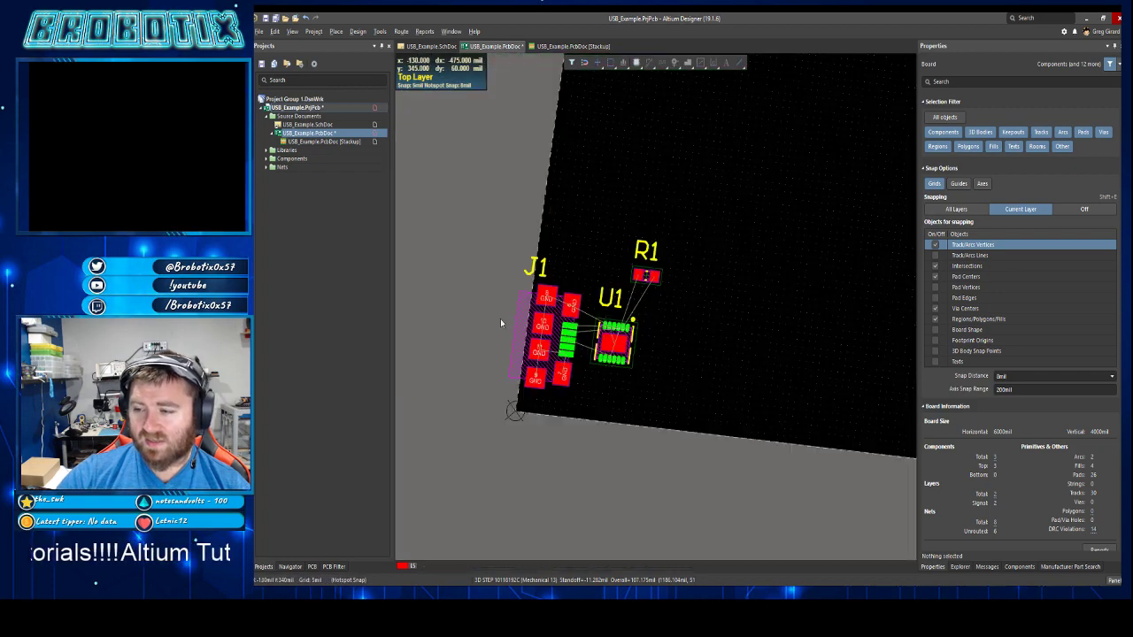
pyautogui.keyDown('ctrl'); pyautogui.scroll(4, 531, 234); pyautogui.keyUp('ctrl')
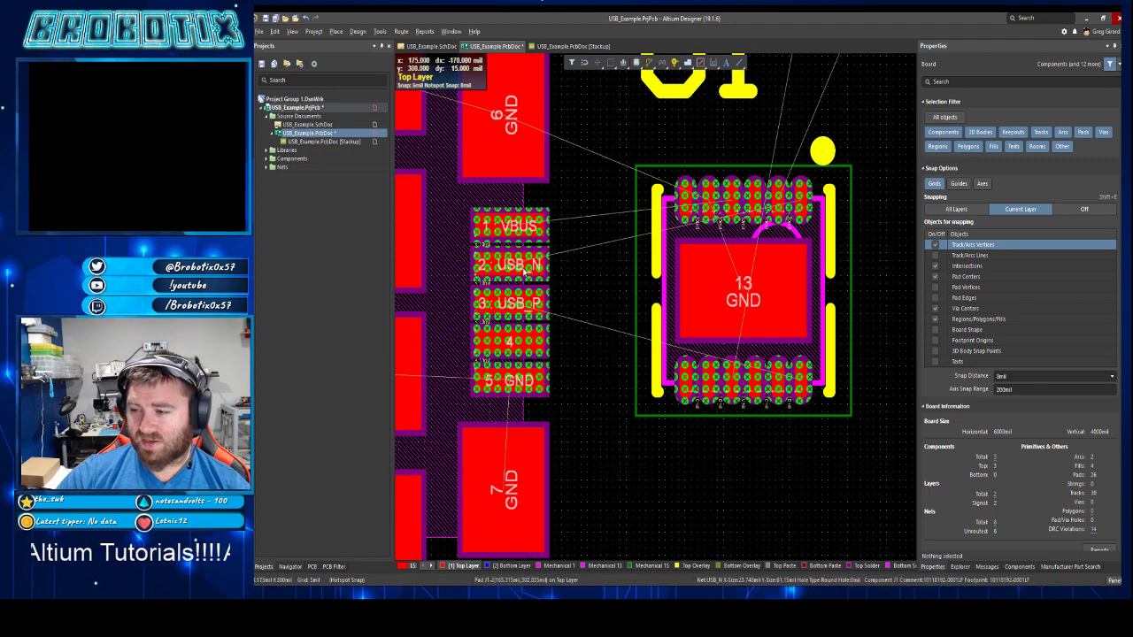
# - Turn U1 by 180 degrees to compare how its USB pins line up with J1's pads
pyautogui.moveTo(810, 313); pyautogui.dragTo(701, 222)
pyautogui.press('space')
pyautogui.press('space')
pyautogui.click(699, 223)
pyautogui.keyDown('ctrl'); pyautogui.scroll(3, 708, 212); pyautogui.keyUp('ctrl')
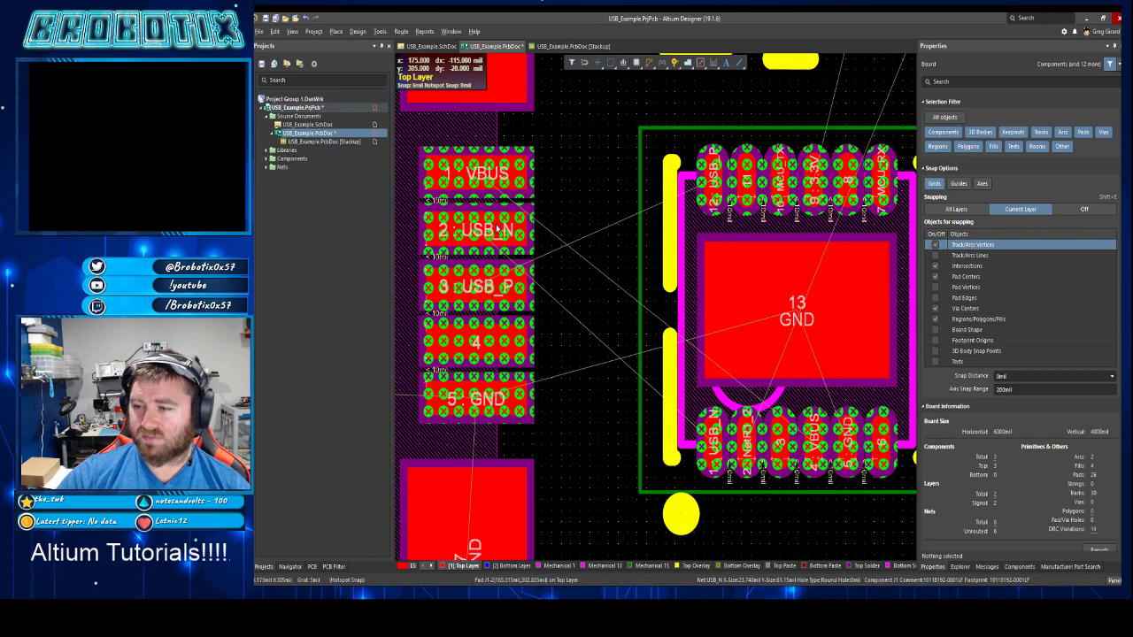
# - Turn U1 back by 180 degrees and position it facing J1's signal pads
pyautogui.keyDown('ctrl'); pyautogui.scroll(-2, 676, 307); pyautogui.keyUp('ctrl')
pyautogui.moveTo(698, 227); pyautogui.dragTo(832, 375)
pyautogui.press('space')
pyautogui.press('space')
pyautogui.keyDown('shift'); pyautogui.scroll(-1, 805, 357); pyautogui.keyUp('shift')
pyautogui.moveTo(714, 267); pyautogui.dragTo(748, 267)
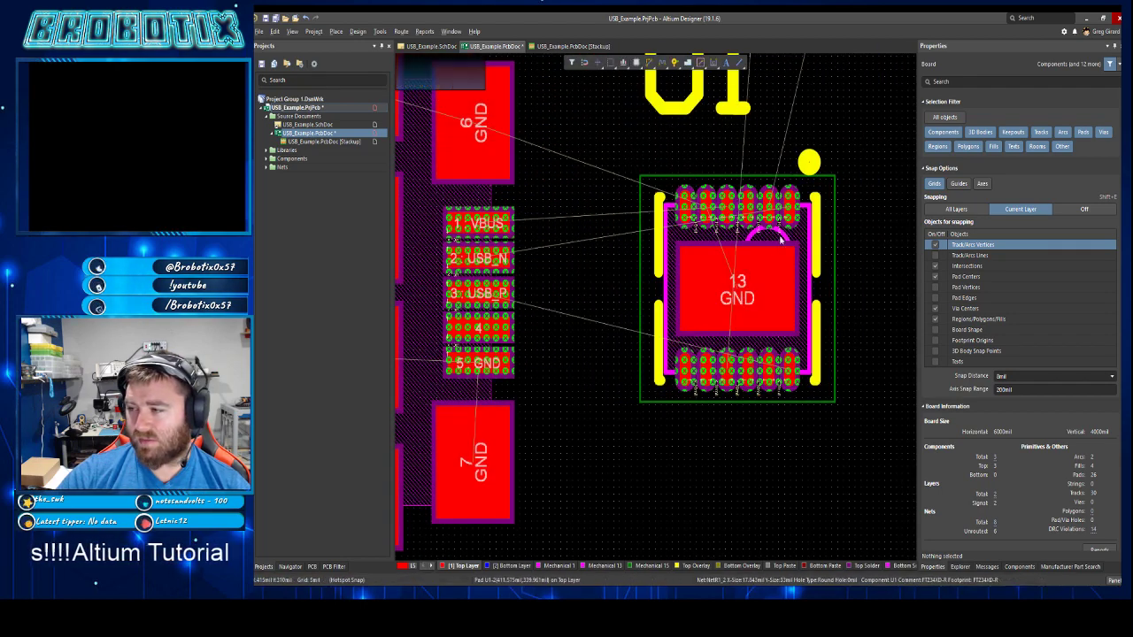
# - Try to route the USB differential pair from J1's USB_N and USB_P pads
pyautogui.click(400, 31)
pyautogui.click(430, 69)
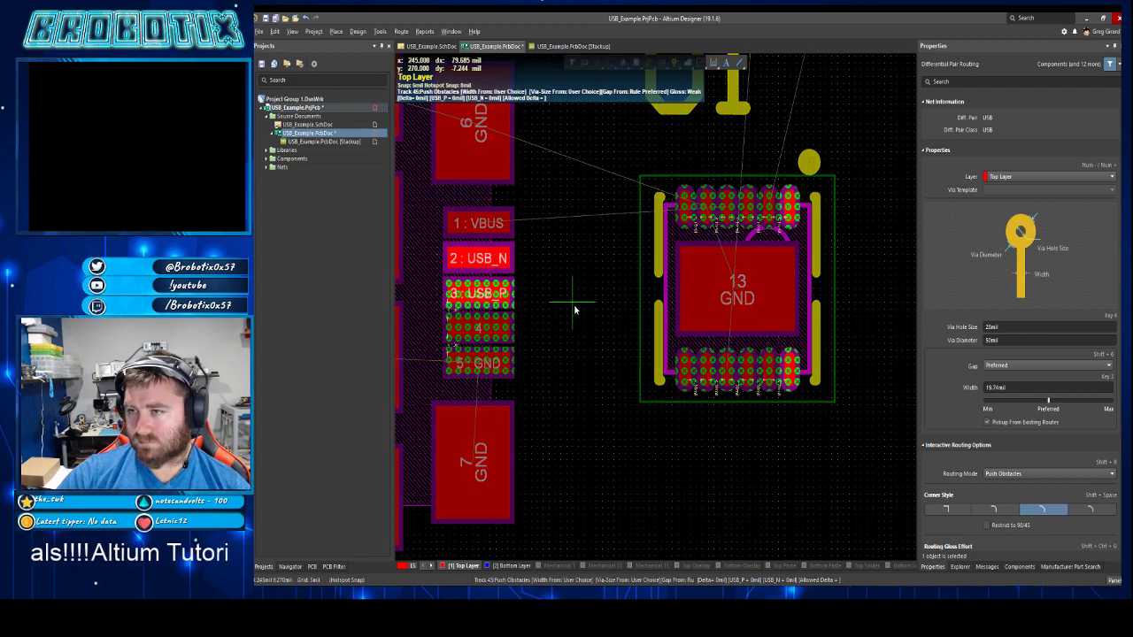
pyautogui.press('Escape')
pyautogui.press('Escape')
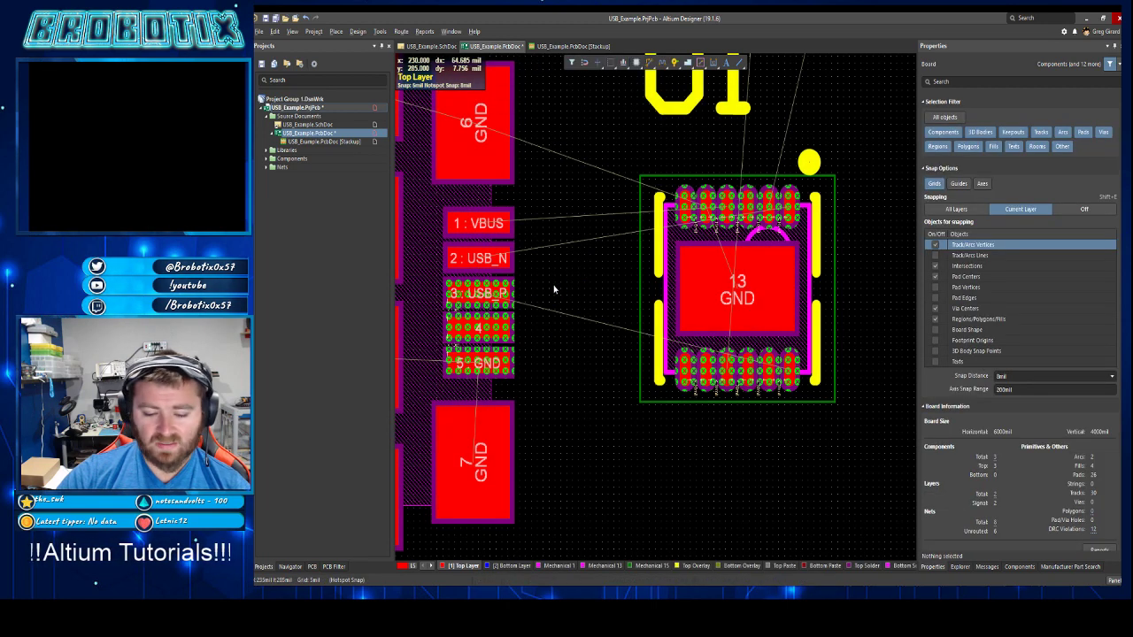
# - Try to route a single 19.74 mil track out of J1's USB_N pad, and undo it
pyautogui.click(547, 283)
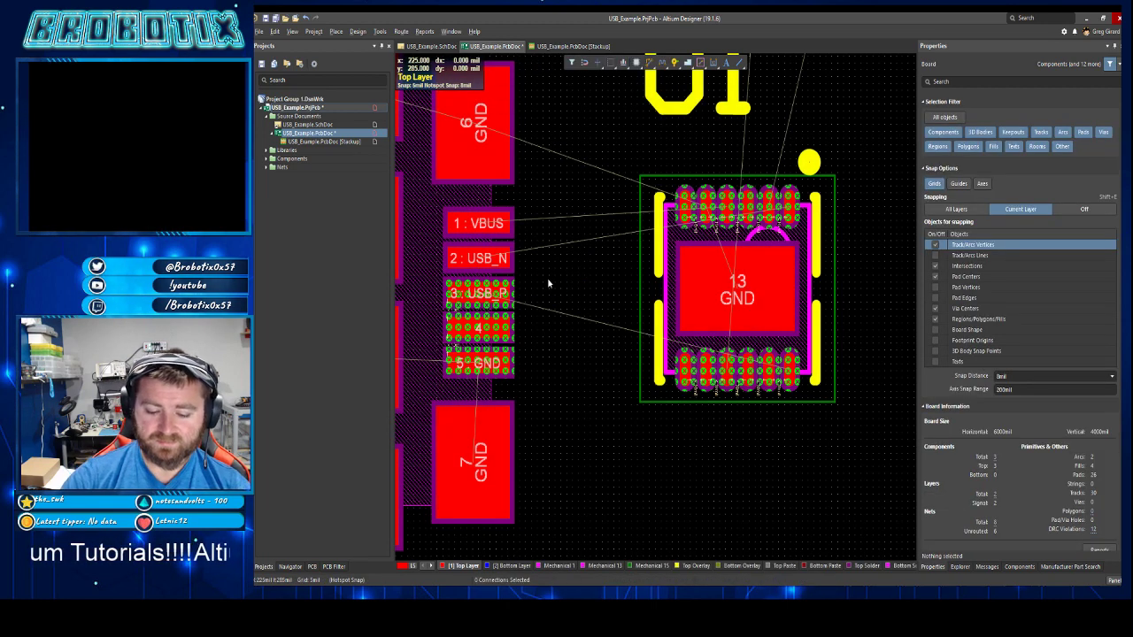
pyautogui.click(559, 255)
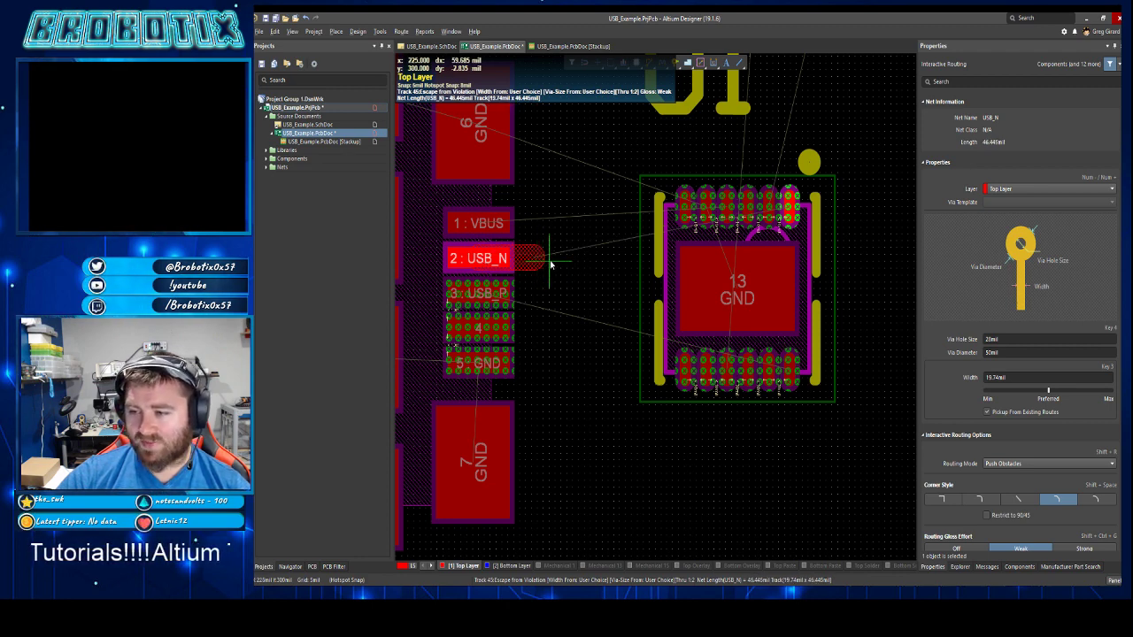
pyautogui.press('Escape')
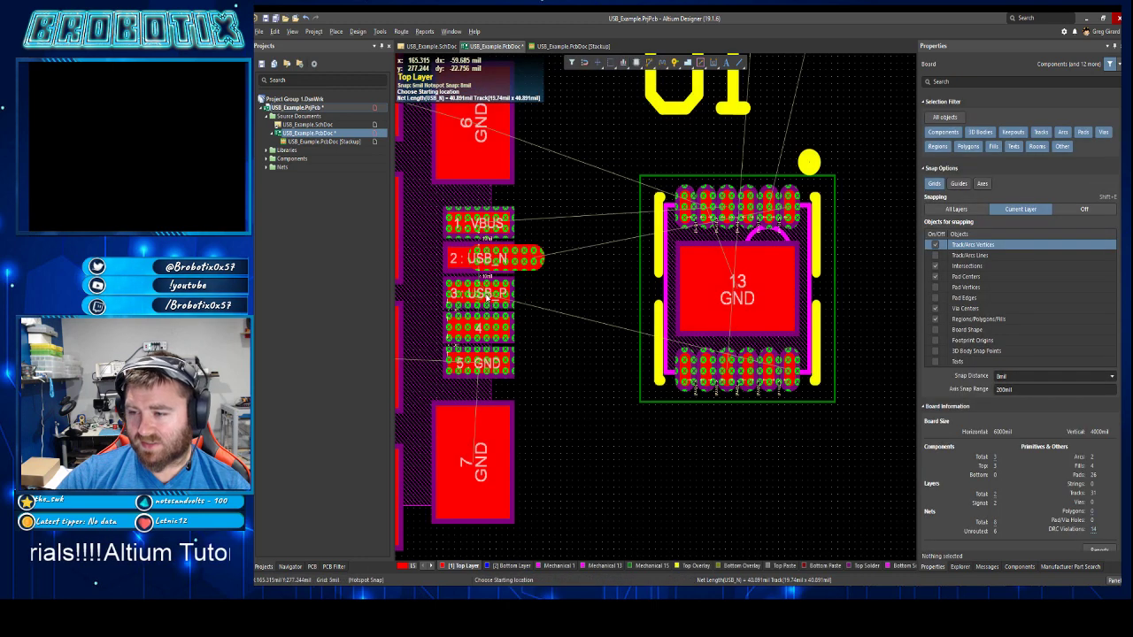
pyautogui.click(486, 298)
pyautogui.press('Escape')
pyautogui.press('Escape')
pyautogui.hotkey('ctrl', 'z')
# - Set the minimum clearance in the Clearance design rule to 6 mil and apply it
pyautogui.click(358, 31)
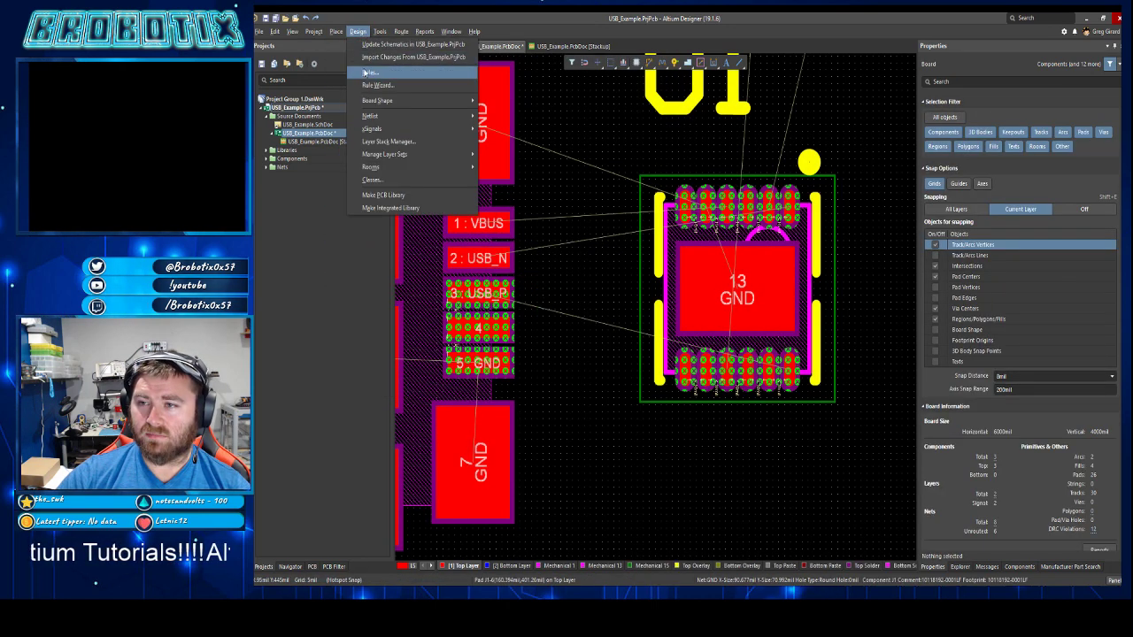
pyautogui.click(365, 74)
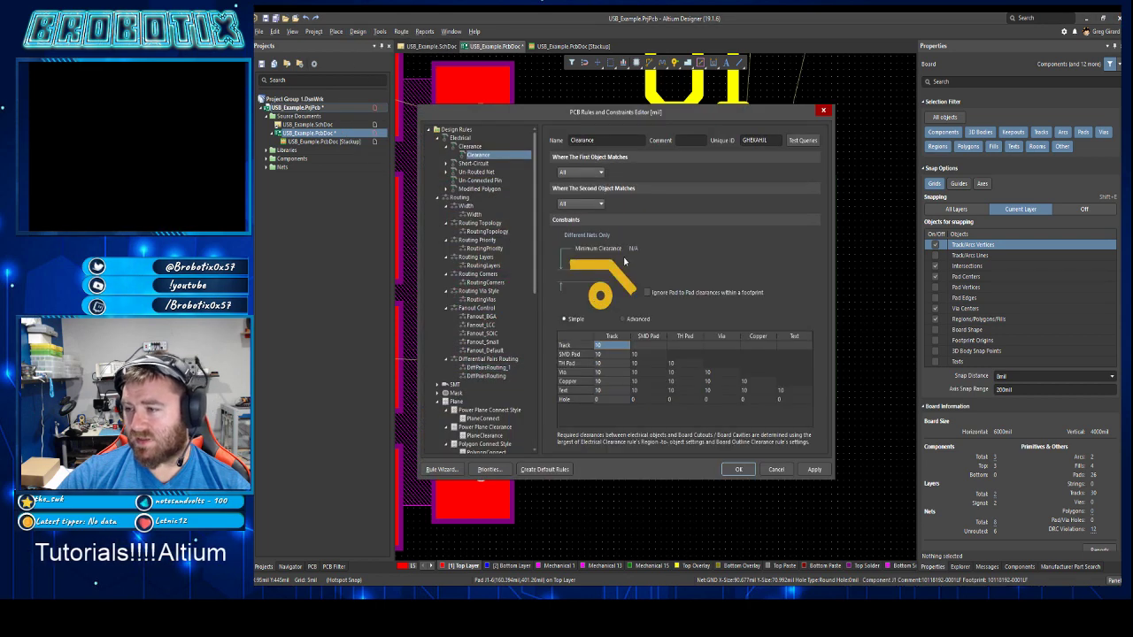
pyautogui.click(633, 247)
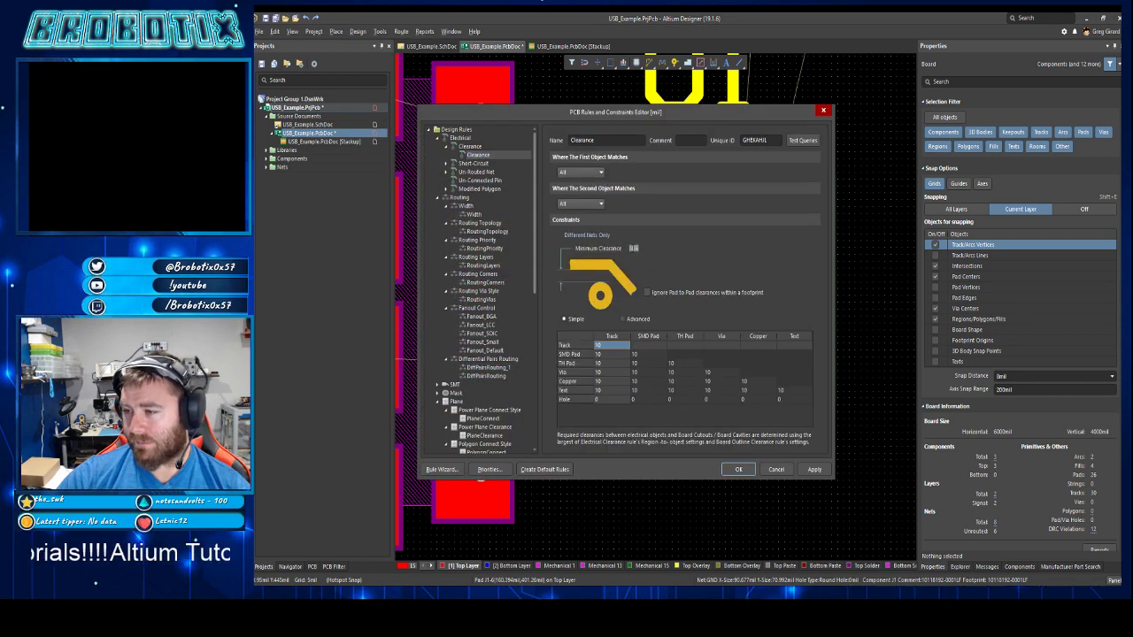
pyautogui.write('6')
pyautogui.press('Return')
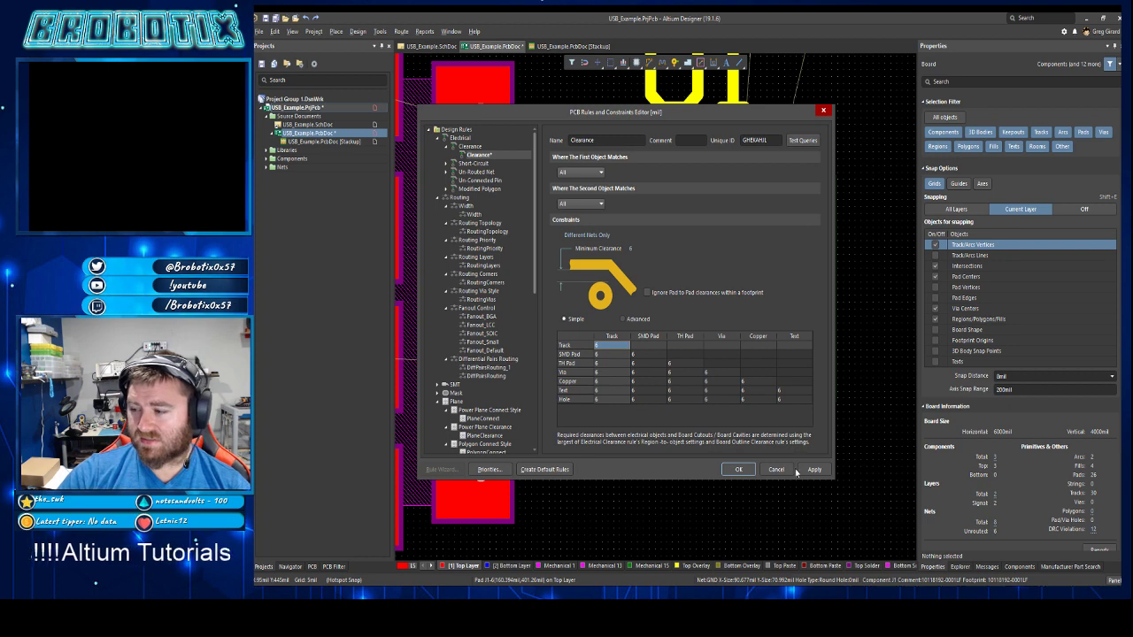
pyautogui.click(800, 470)
pyautogui.click(735, 470)
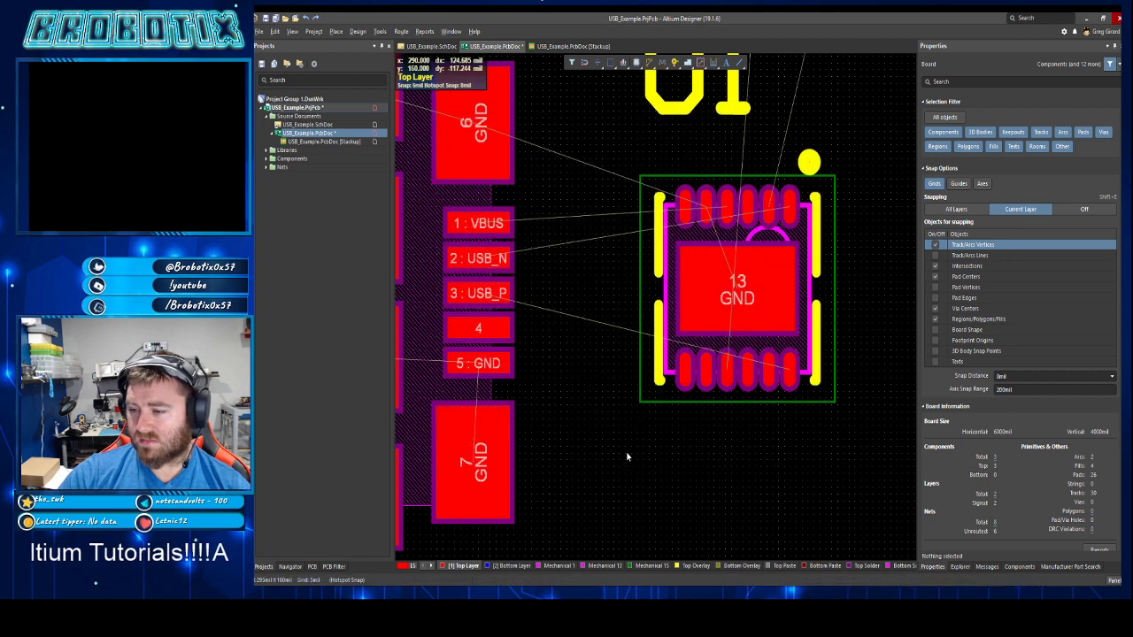
# - Try to route the USB differential pair out of J1's USB_N and USB_P pads at the 19.74 mil width
pyautogui.click(403, 31)
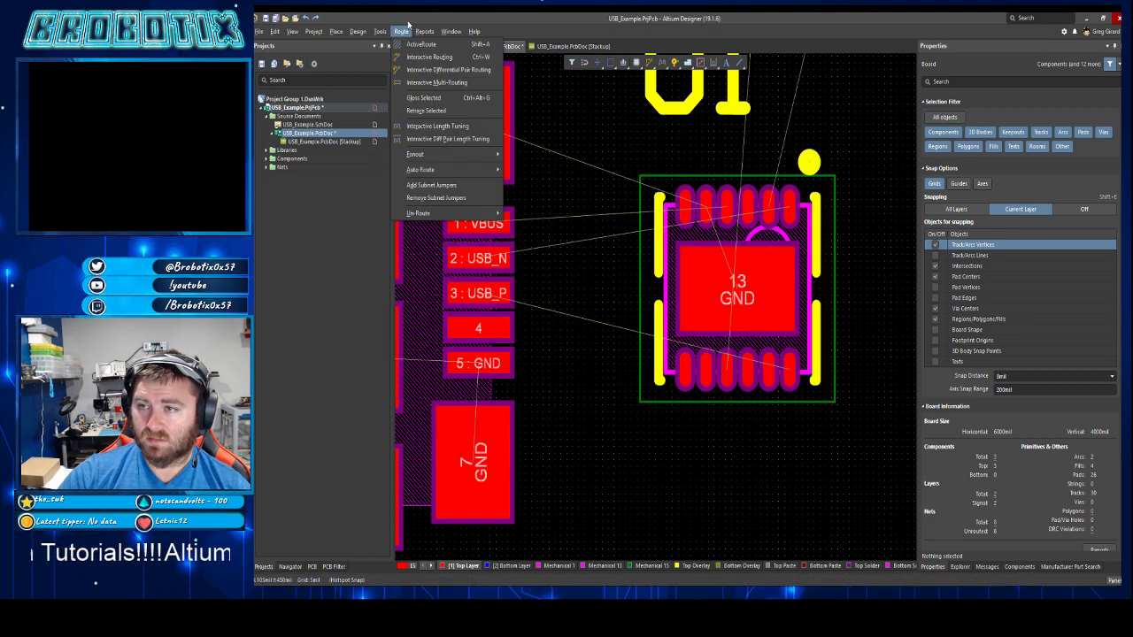
pyautogui.click(449, 69)
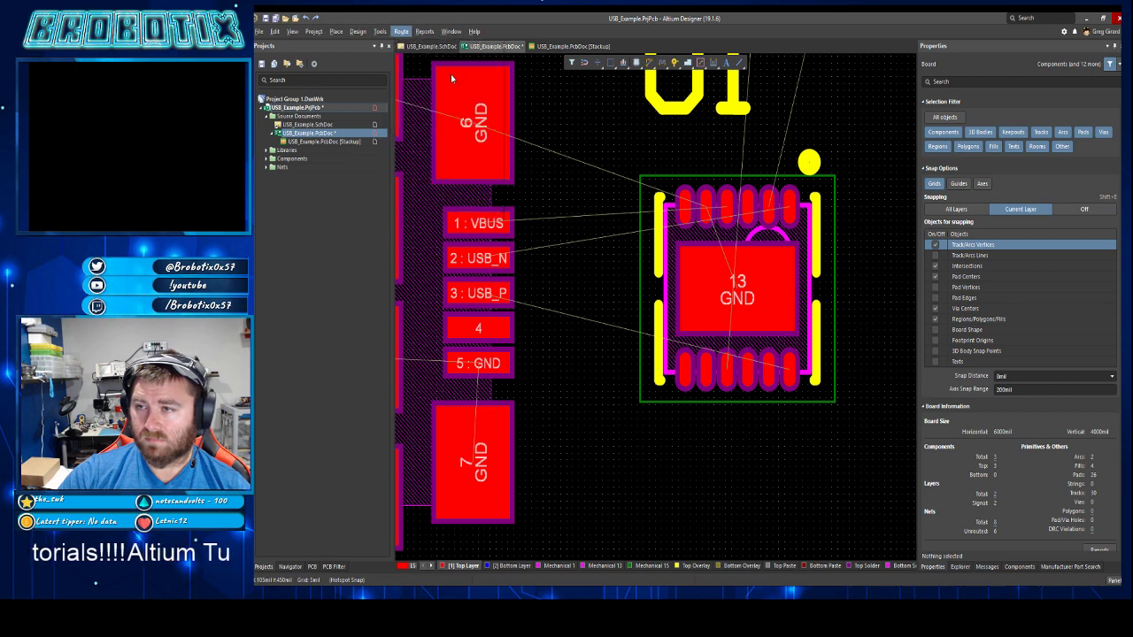
pyautogui.hotkey('shift', 'space')
pyautogui.hotkey('shift', 'space')
pyautogui.click(487, 258)
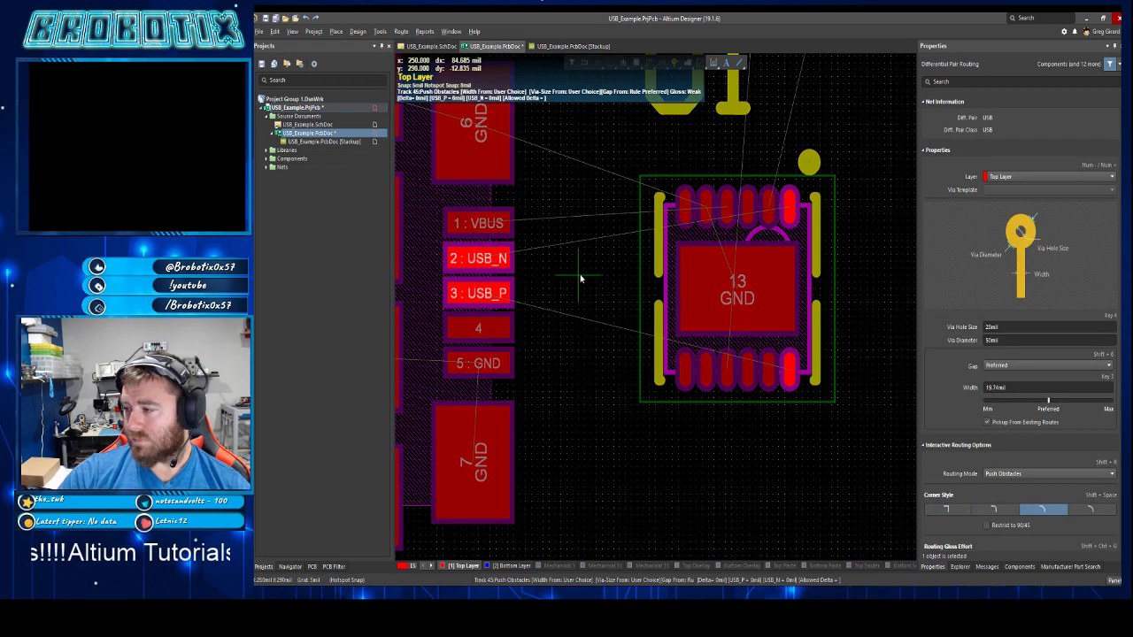
pyautogui.press('Tab')
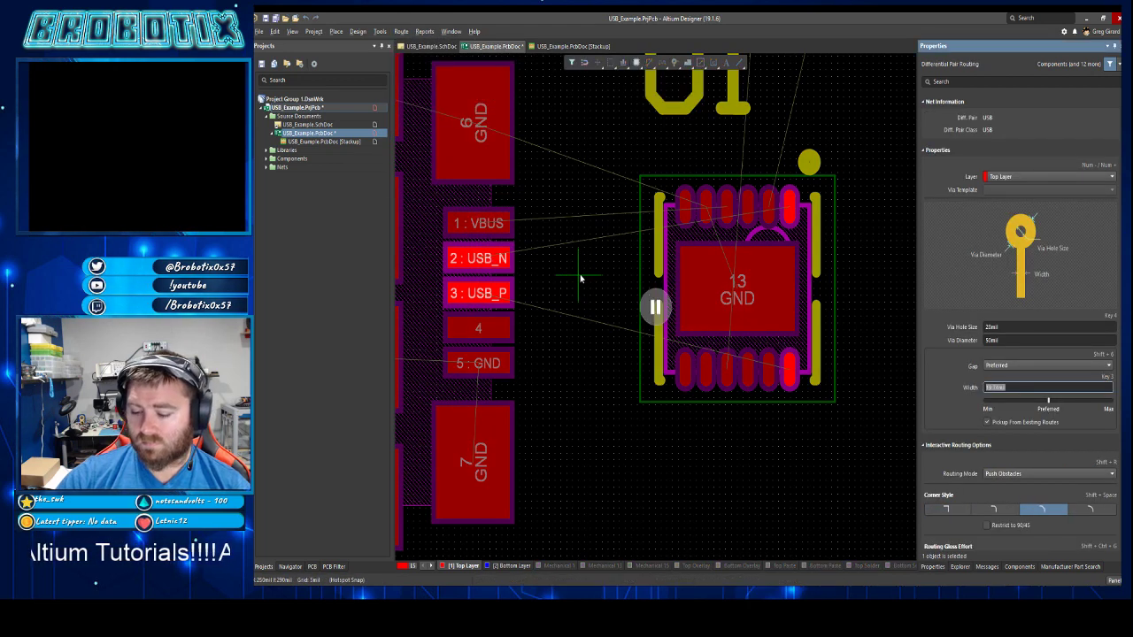
pyautogui.press('Return')
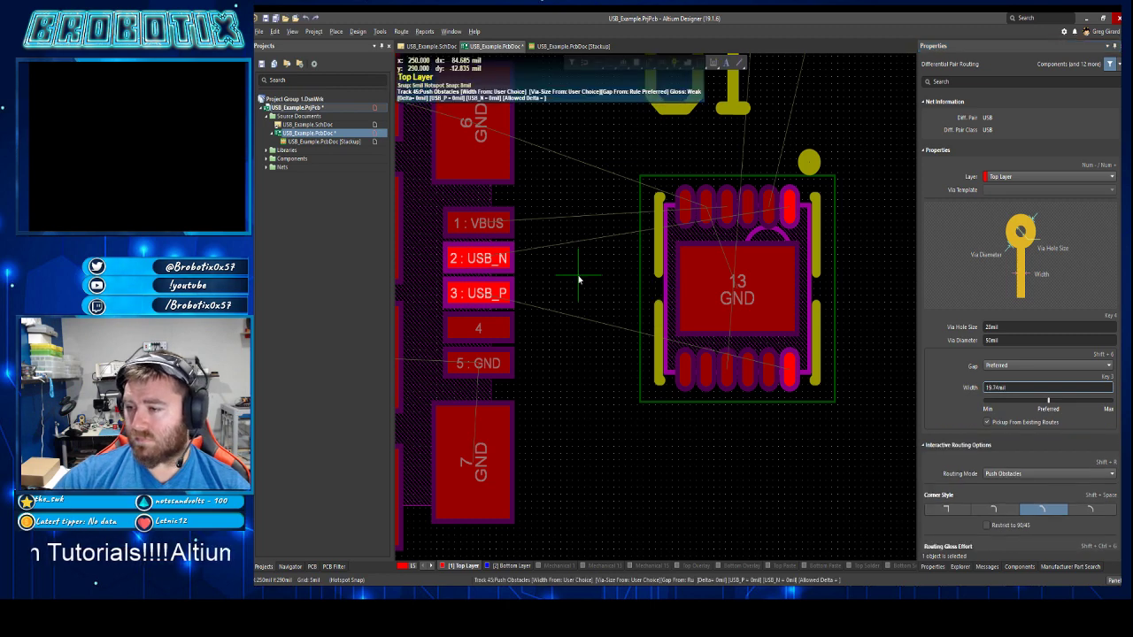
pyautogui.press('Tab')
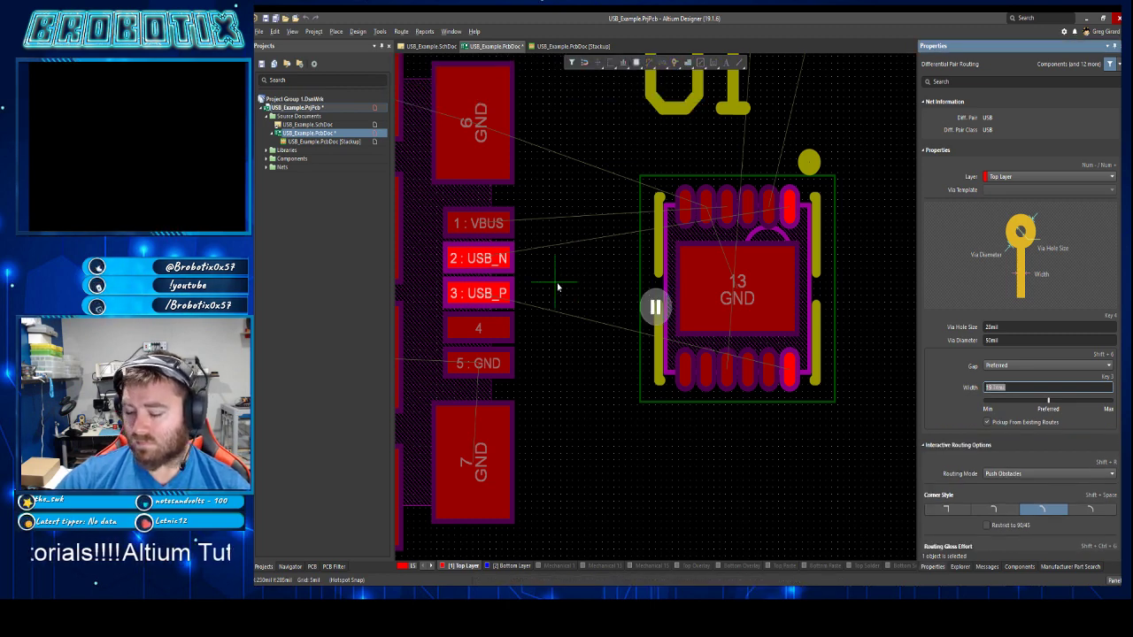
pyautogui.press('Return')
pyautogui.press('Escape')
pyautogui.press('Escape')
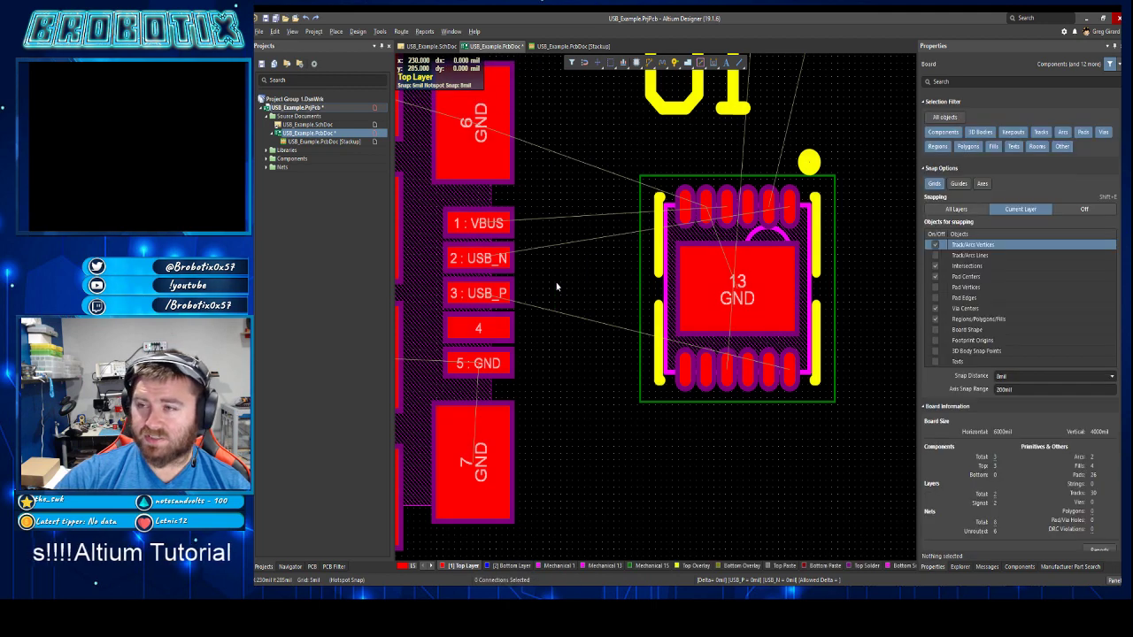
# - In the board stackup, set the 90-ohm profile's trace gap to 5 mil and step the Dielectric 1 thickness through 24, 20 and 10 mil
pyautogui.click(571, 46)
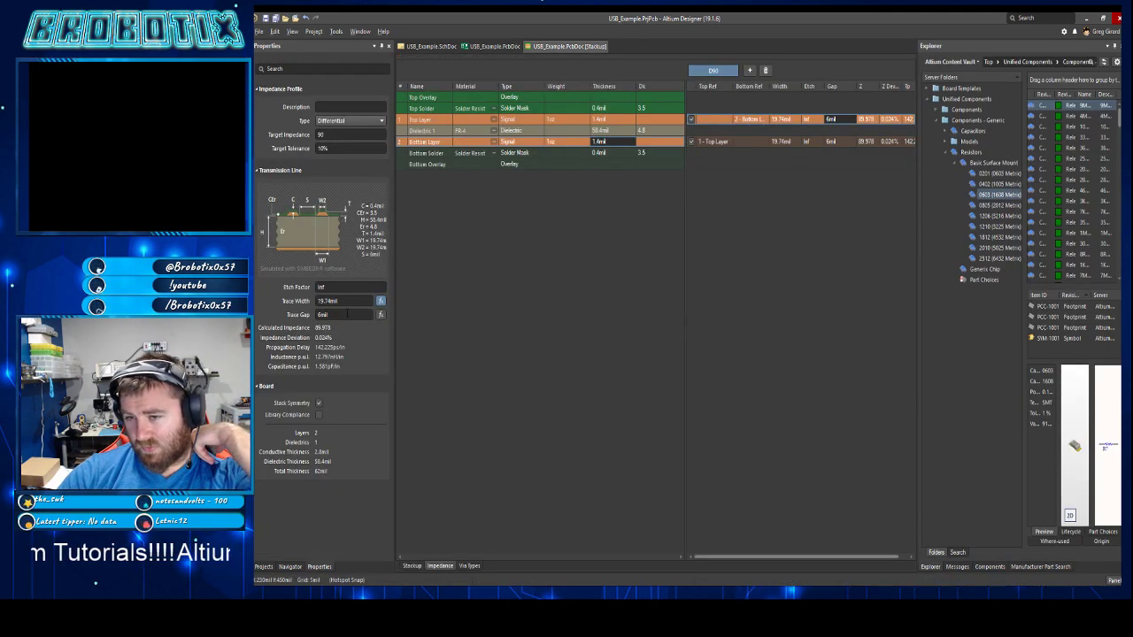
pyautogui.click(347, 314)
pyautogui.press('Return')
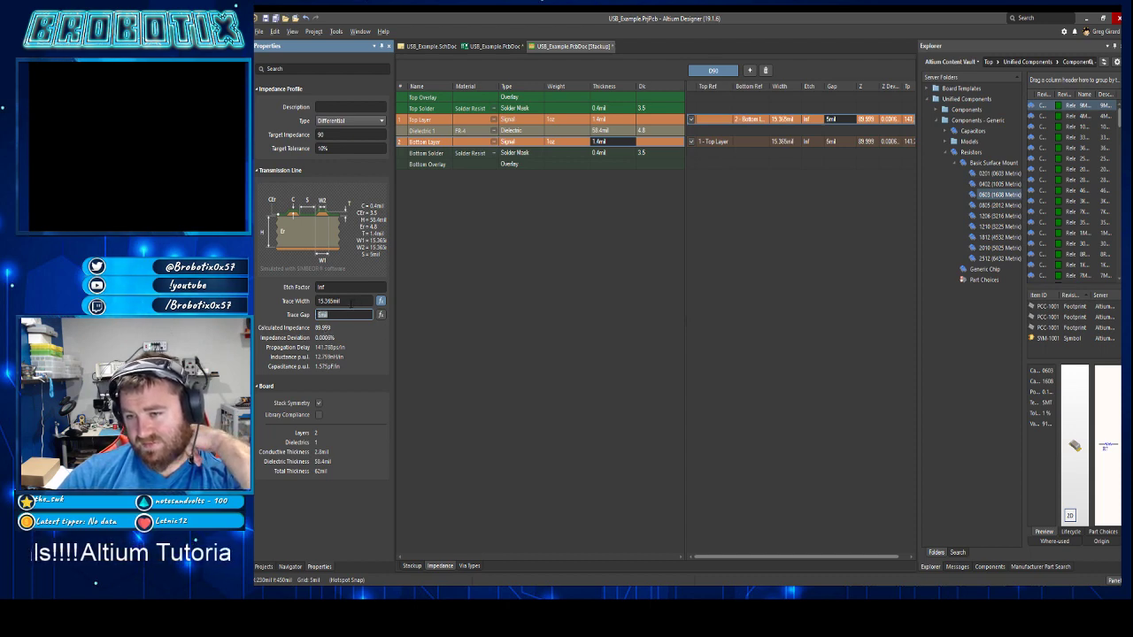
pyautogui.click(611, 130)
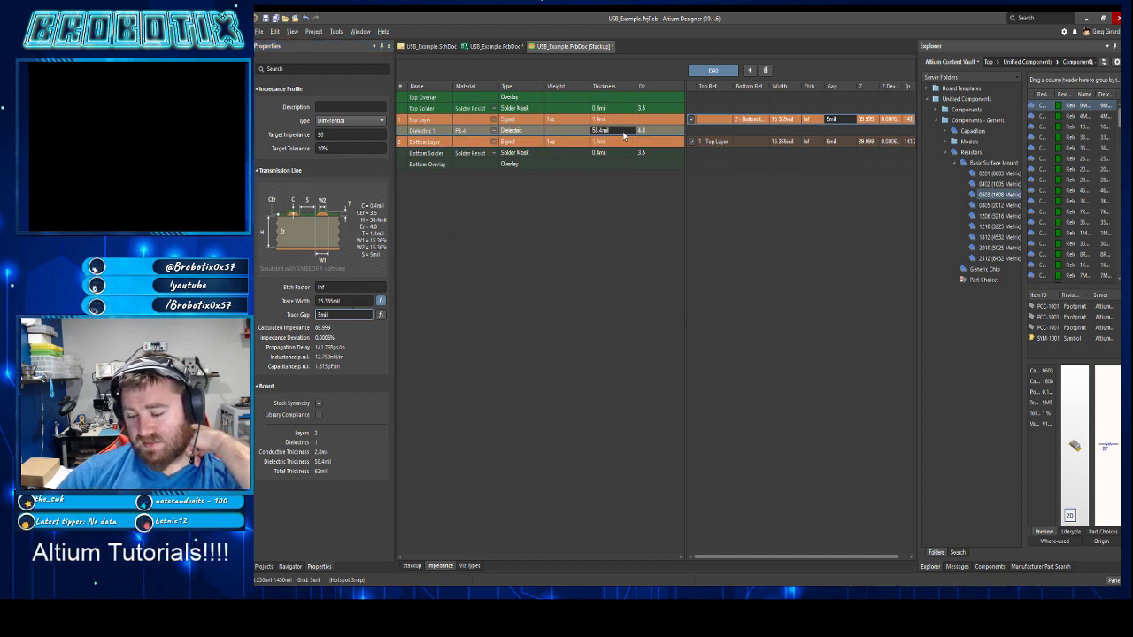
pyautogui.write('24')
pyautogui.press('Return')
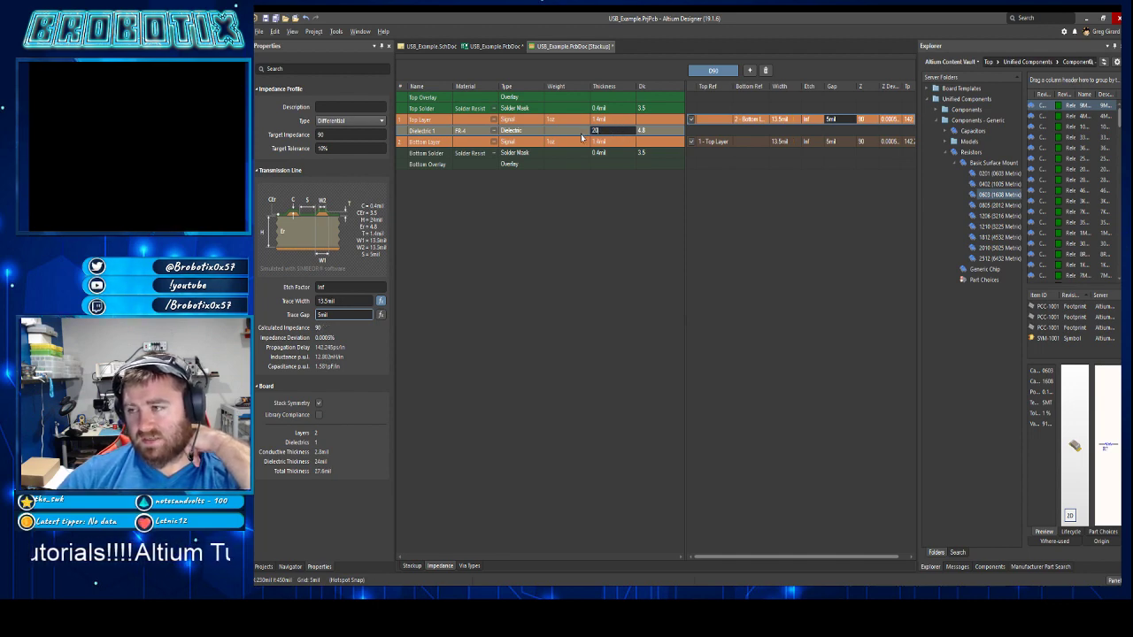
pyautogui.press('Return')
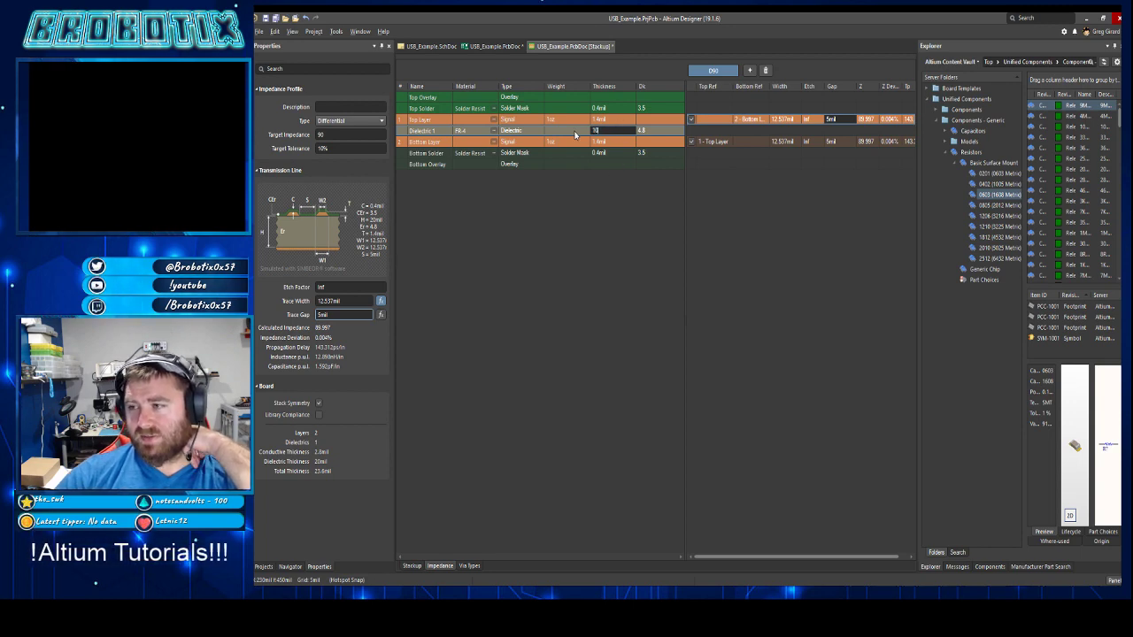
pyautogui.press('Return')
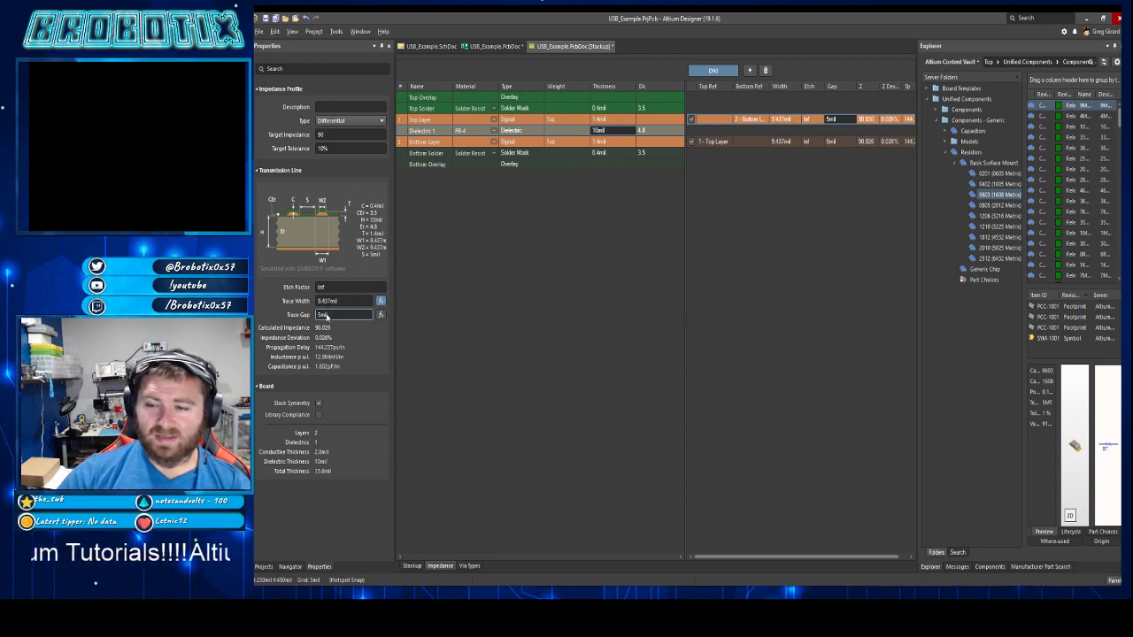
# - Set the 90-ohm impedance profile's trace gap to 6 mil and save the stackup
pyautogui.click(337, 315)
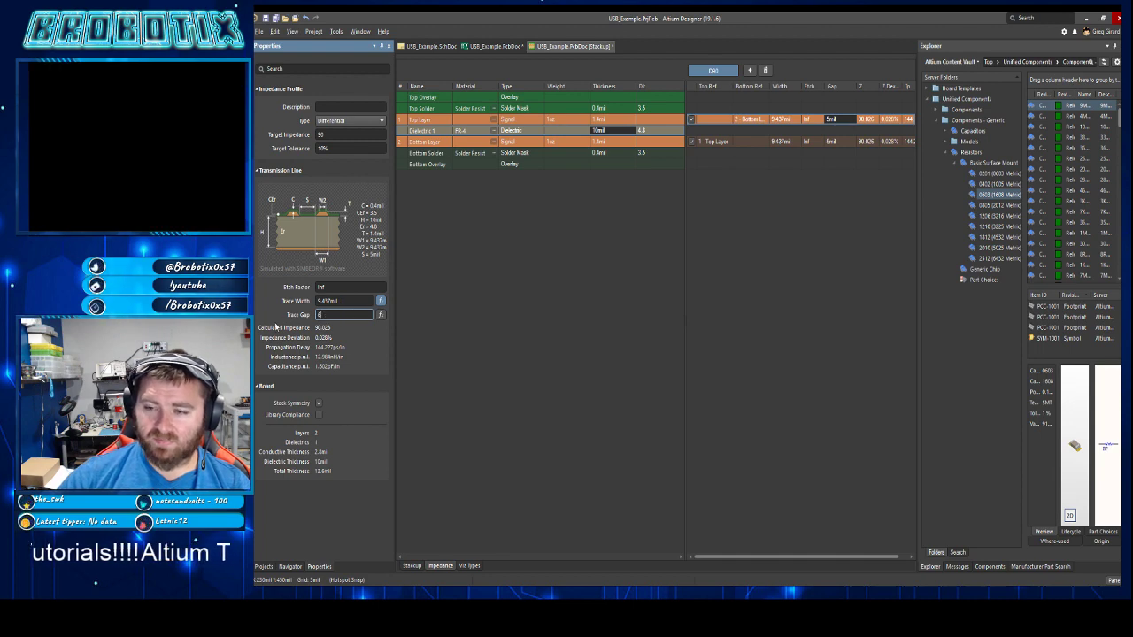
pyautogui.write('6')
pyautogui.press('Return')
pyautogui.click(447, 258)
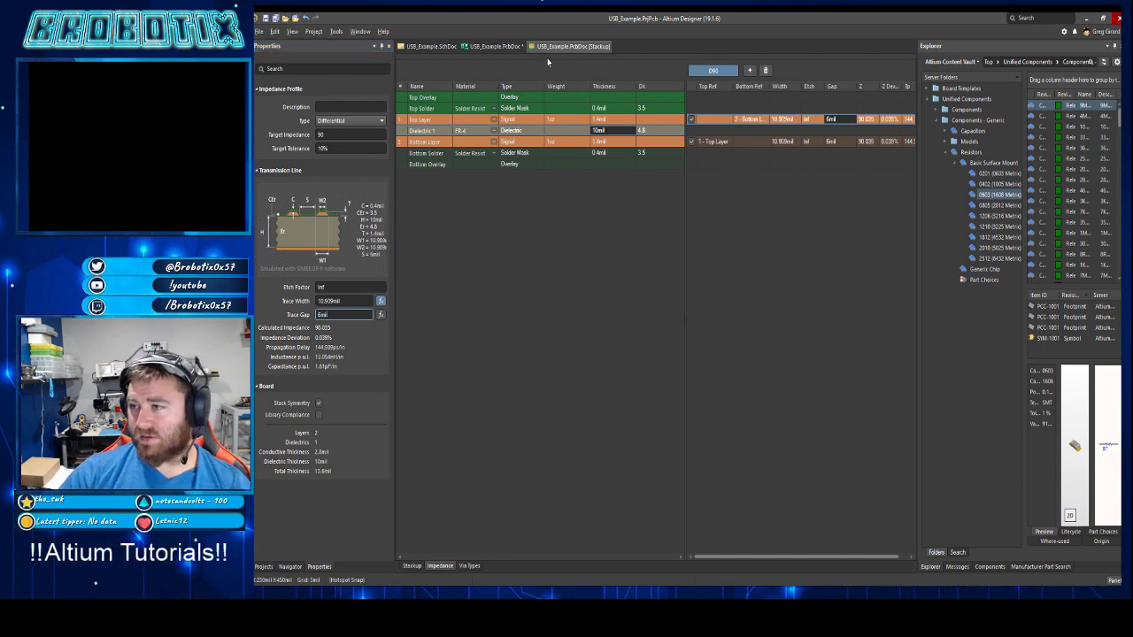
# - Return to the PCB document, check the DiffPairsRouting_1 design rule with its D90 impedance profile, and accept the rules
pyautogui.click(492, 46)
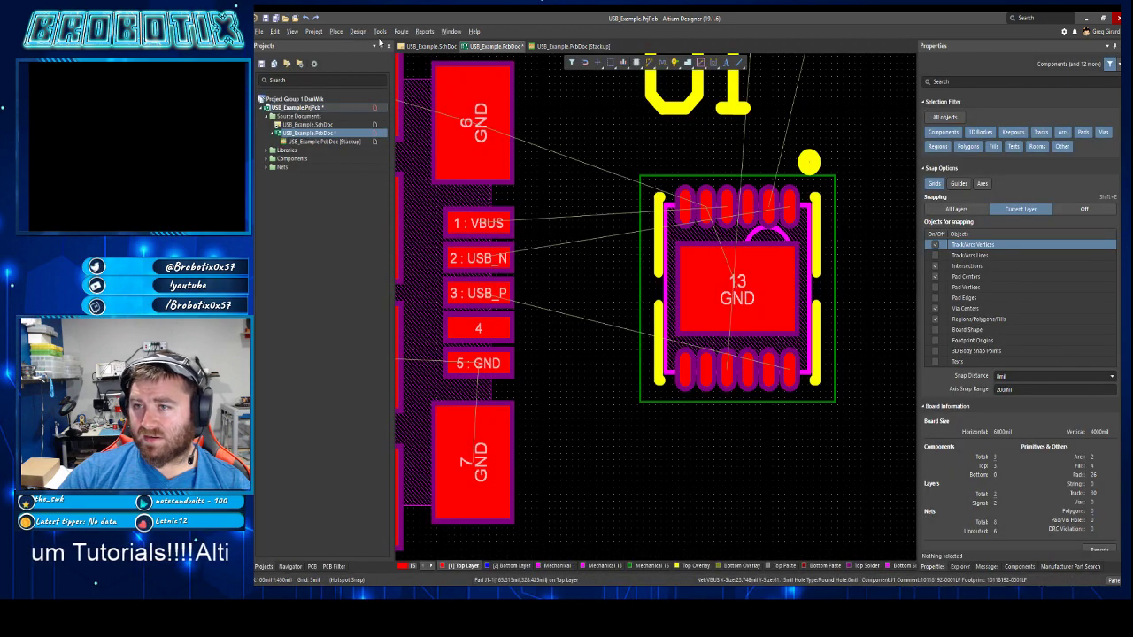
pyautogui.click(380, 31)
pyautogui.moveTo(358, 31)
pyautogui.click(368, 73)
pyautogui.click(488, 367)
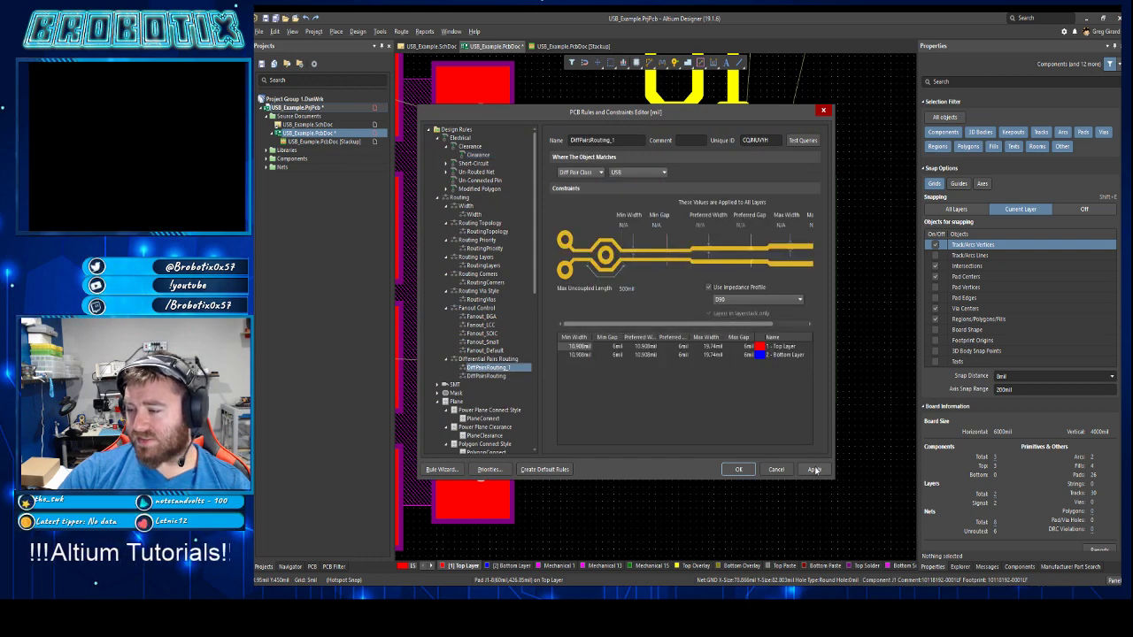
pyautogui.click(738, 469)
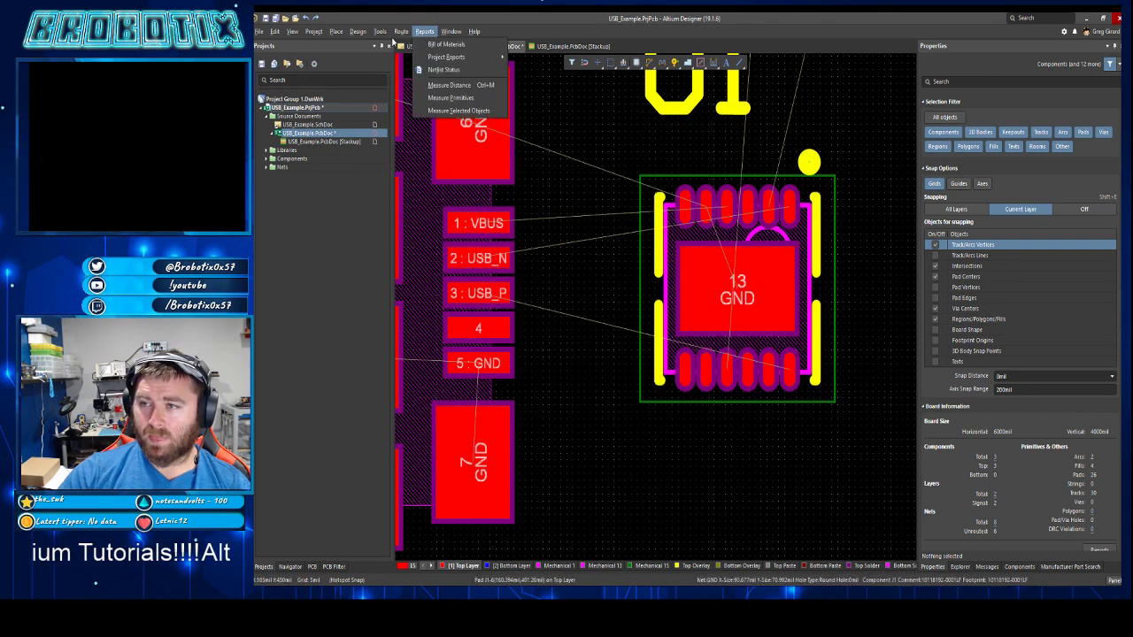
# - Route a short stretch of the USB differential pair straight out of J1's USB_N and USB_P pads with 16 mil tracks
pyautogui.click(396, 33)
pyautogui.click(425, 68)
pyautogui.click(482, 258)
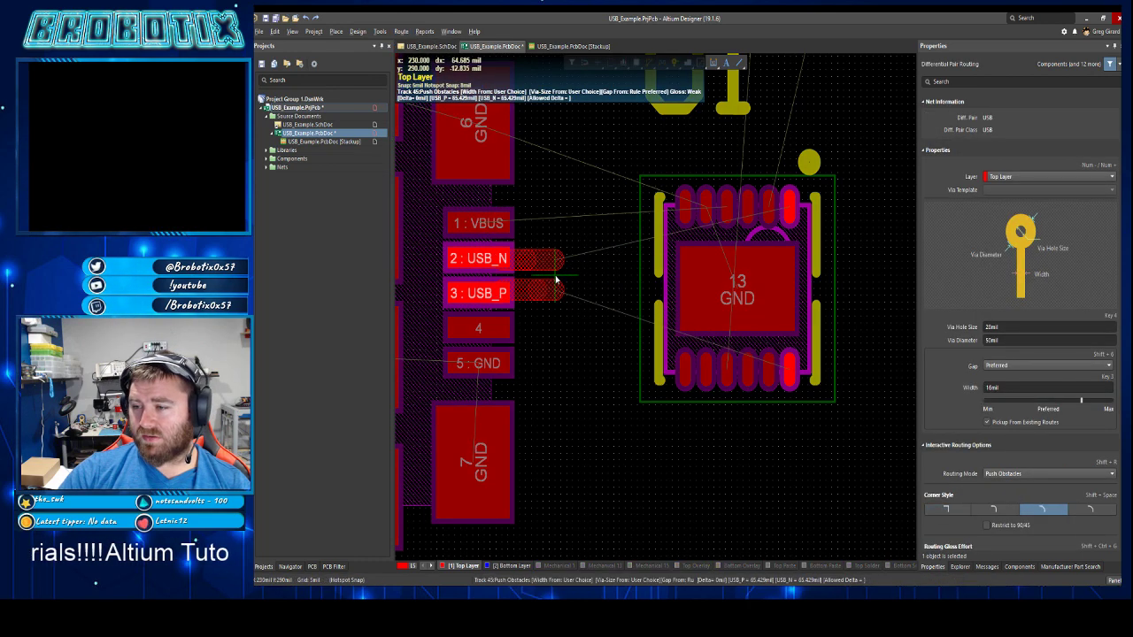
pyautogui.click(579, 259)
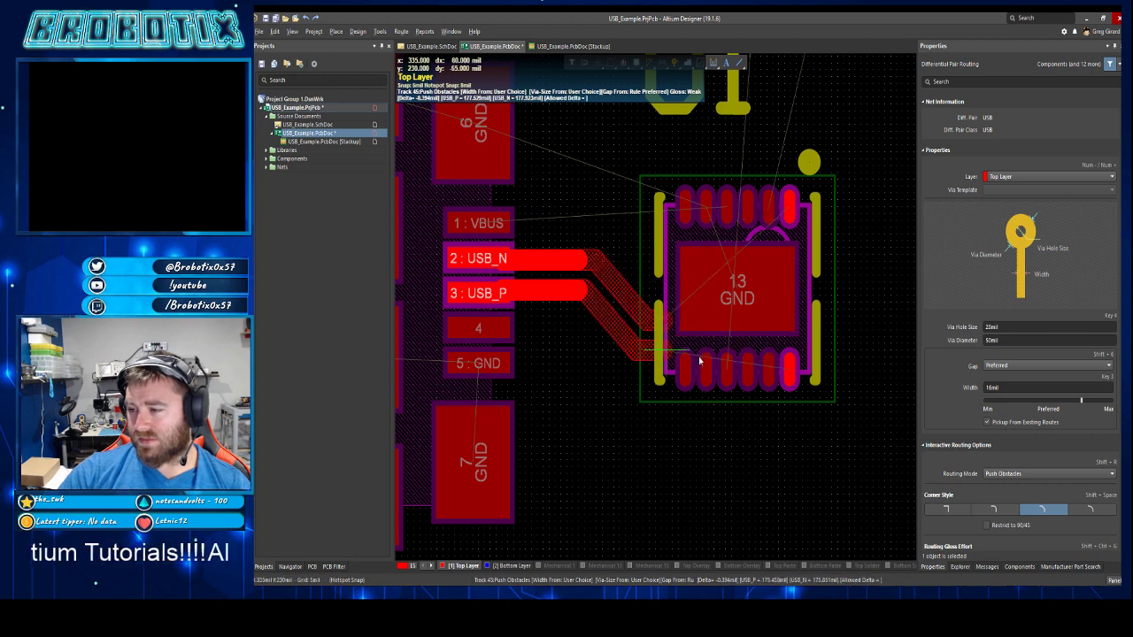
pyautogui.rightClick(592, 276)
pyautogui.rightClick(594, 276)
pyautogui.rightClick(594, 276)
pyautogui.press('Escape')
# - Route a single 16 mil USB_N track from the pair's end around U1 to its pad, and undo all the new routing
pyautogui.hotkey('ctrl', 'w')
pyautogui.click(589, 259)
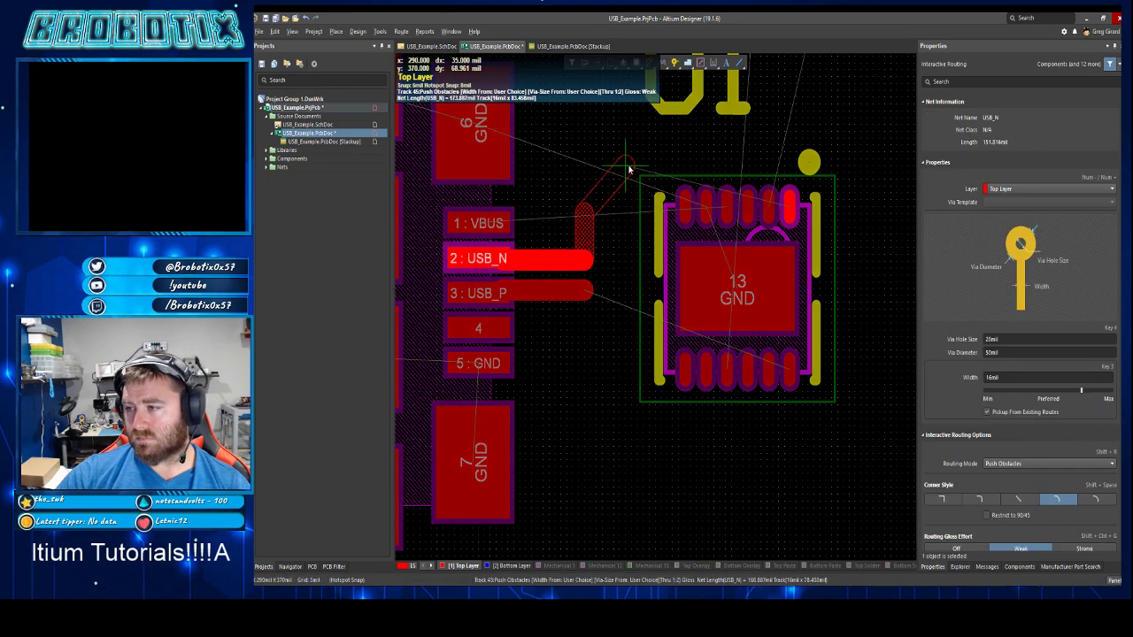
pyautogui.click(794, 206)
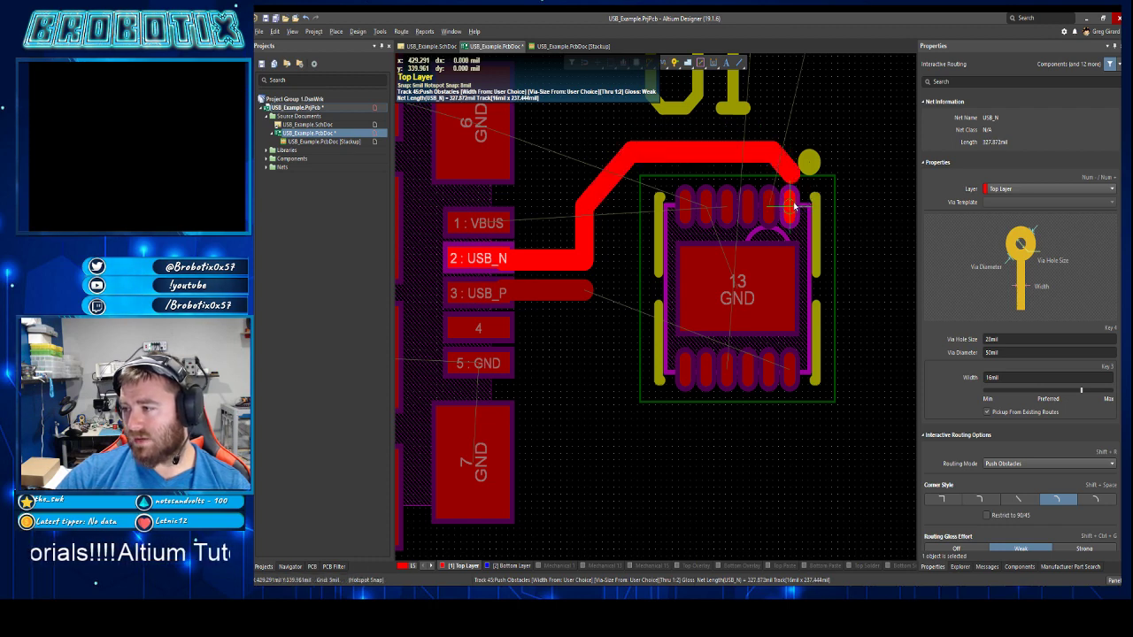
pyautogui.rightClick(792, 182)
pyautogui.click(791, 205)
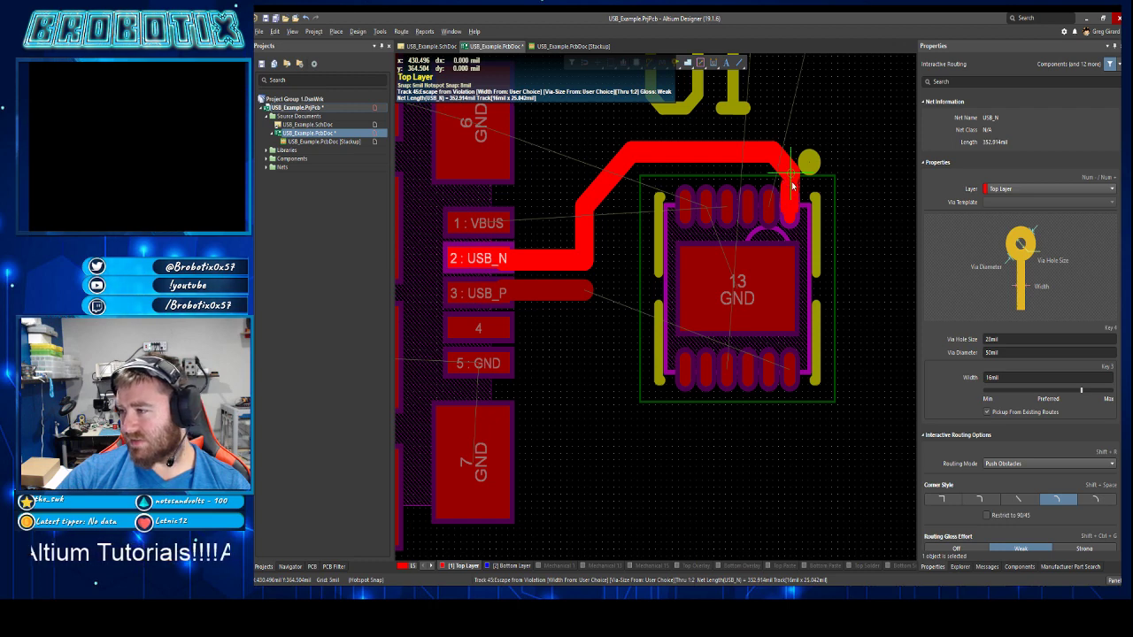
pyautogui.press('Escape')
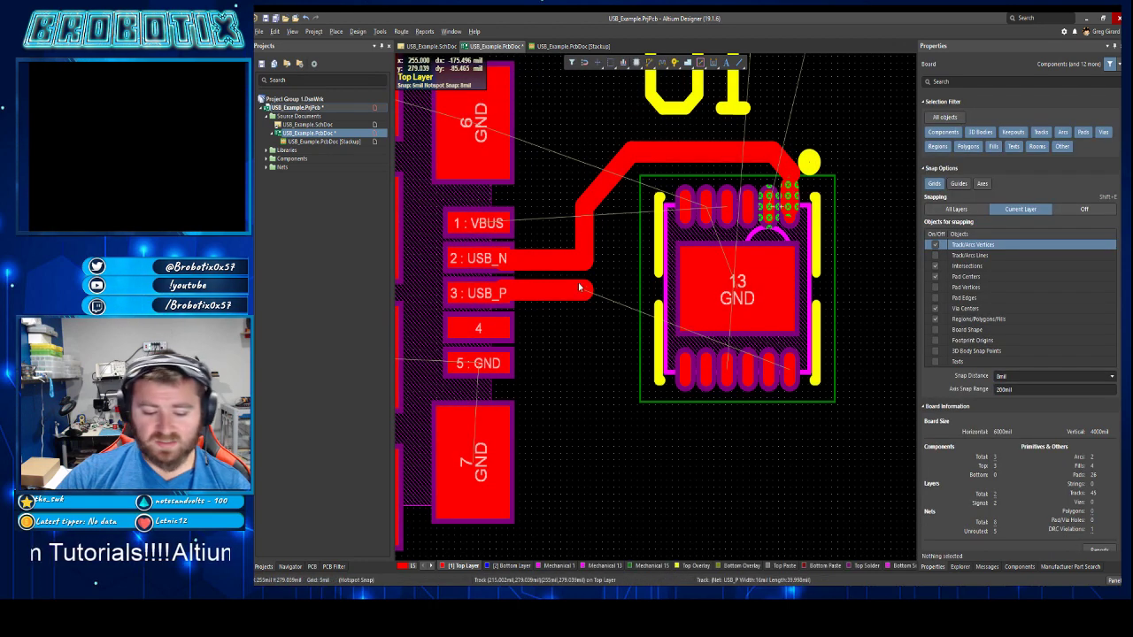
pyautogui.hotkey('ctrl', 'z')
pyautogui.hotkey('ctrl', 'z')
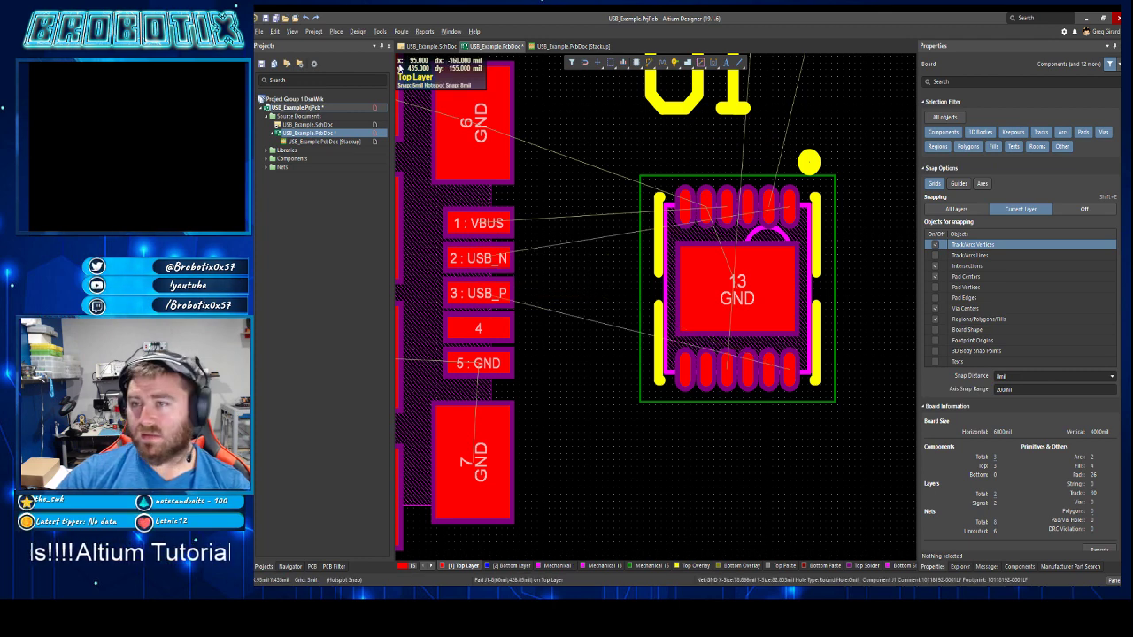
# - Route a short stretch of the USB differential pair out of J1's USB_N and USB_P pads at the preferred width of about 10.9 mil
pyautogui.click(401, 31)
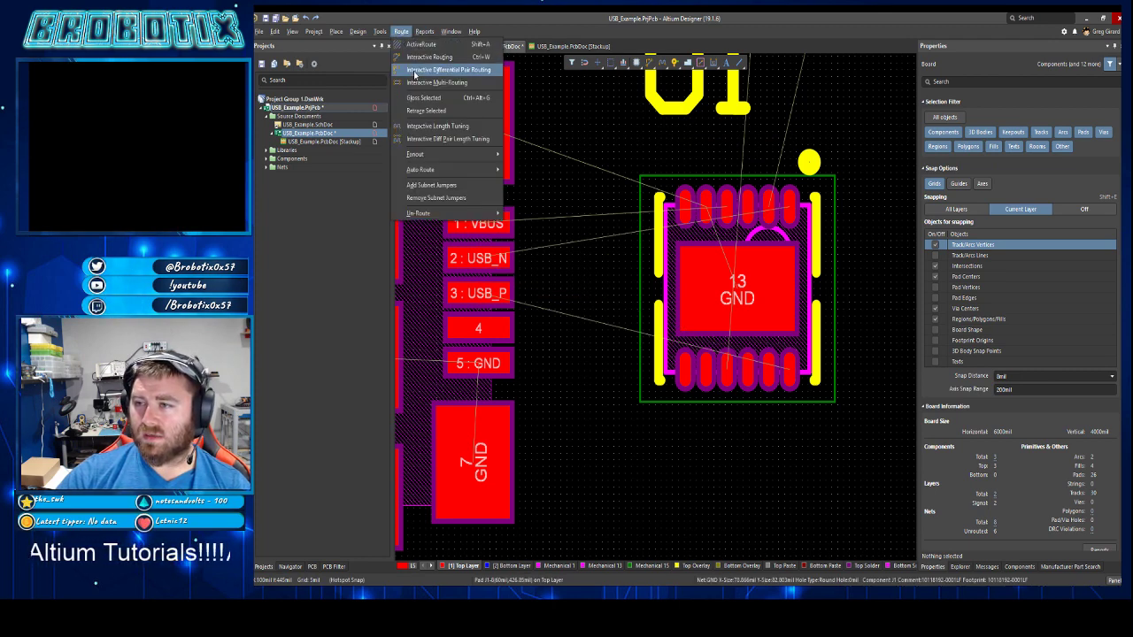
pyautogui.click(448, 69)
pyautogui.click(485, 259)
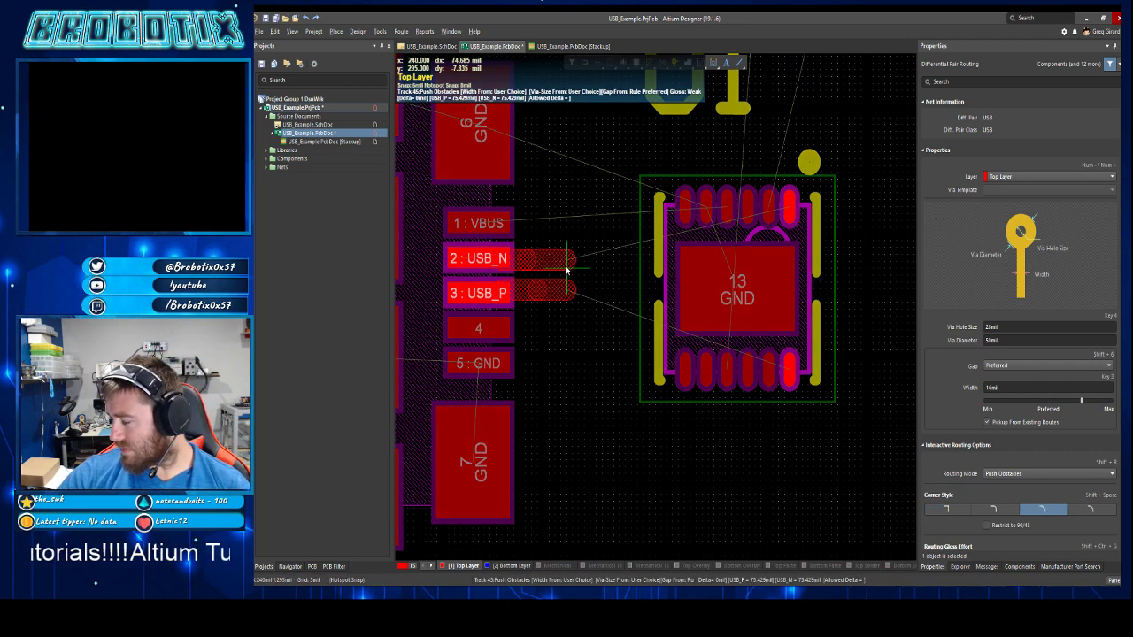
pyautogui.press('Tab')
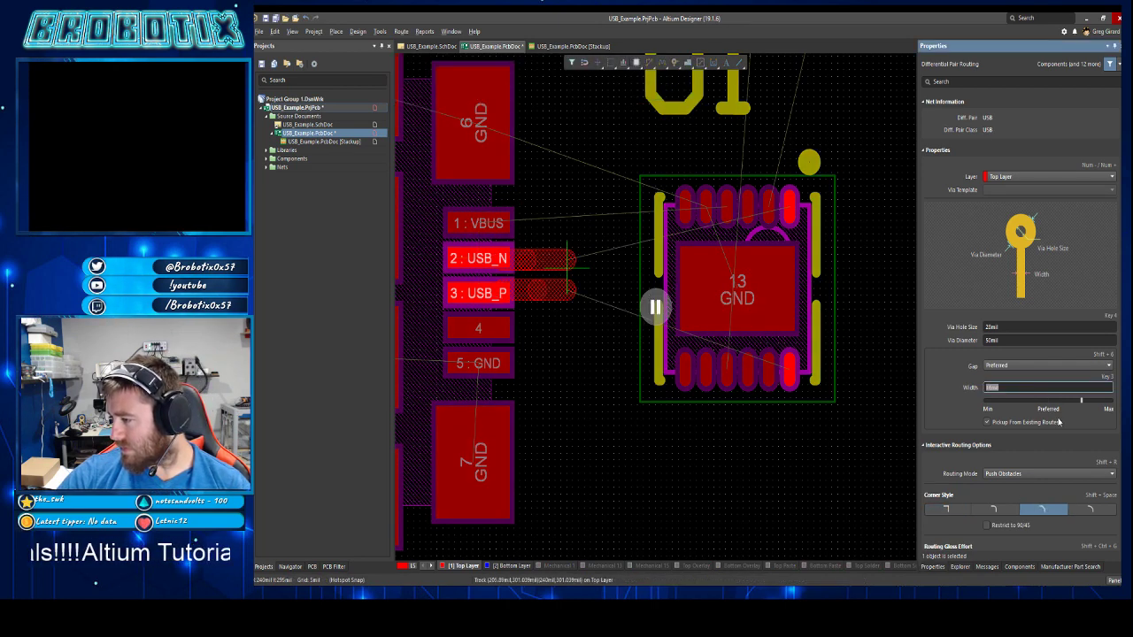
pyautogui.moveTo(1080, 402); pyautogui.dragTo(1047, 404)
pyautogui.click(655, 307)
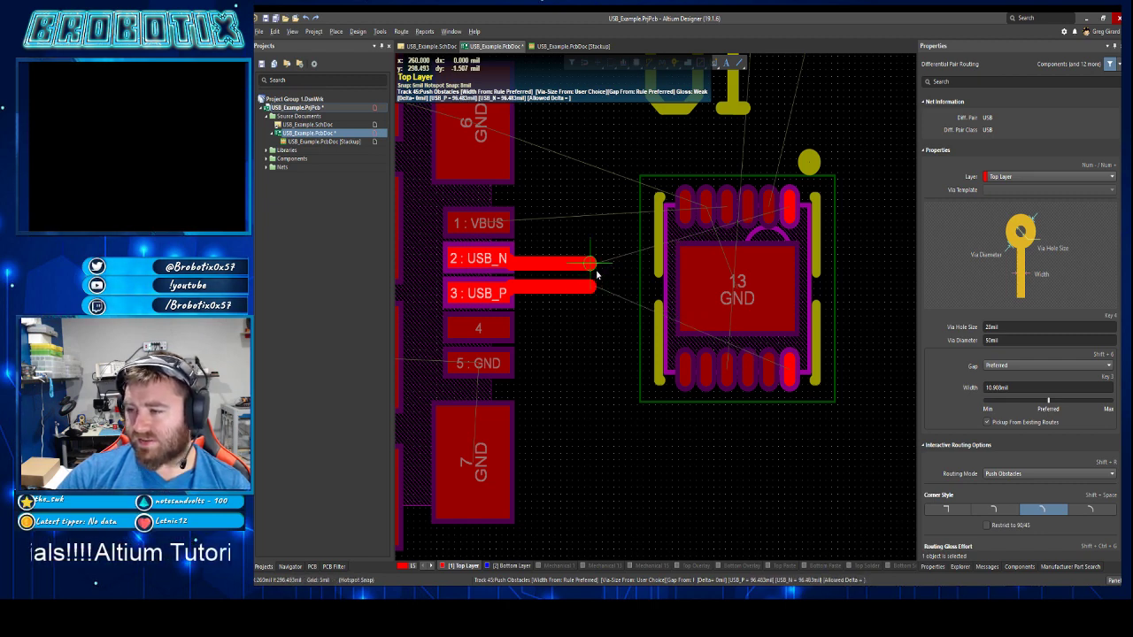
# - Try to take the USB differential pair to the Bottom Layer through a pair of vias
pyautogui.press('KP_Multiply')
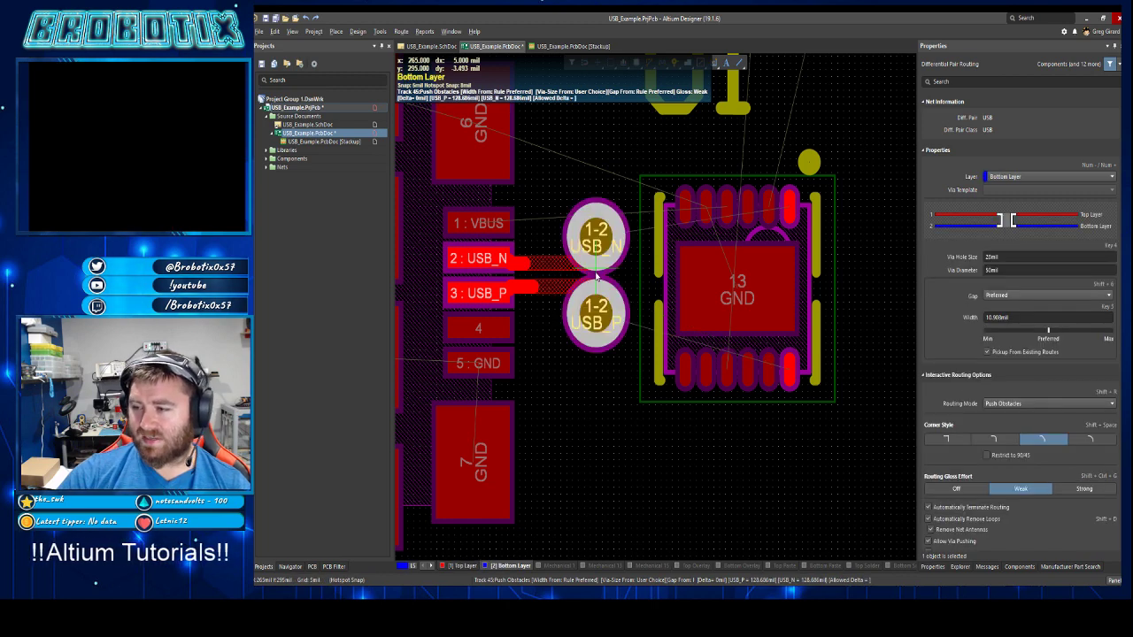
pyautogui.press('Tab')
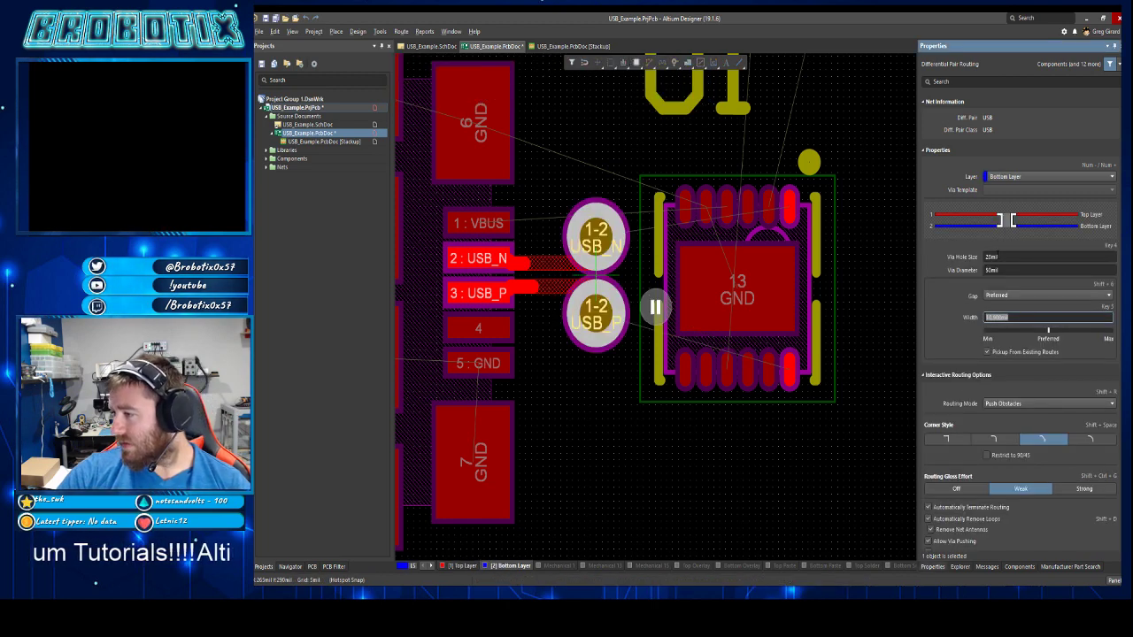
pyautogui.press('Escape')
pyautogui.press('Escape')
# - Set the RoutingVias design rule's minimum, maximum and preferred via hole size to 16 mil
pyautogui.click(357, 31)
pyautogui.click(380, 73)
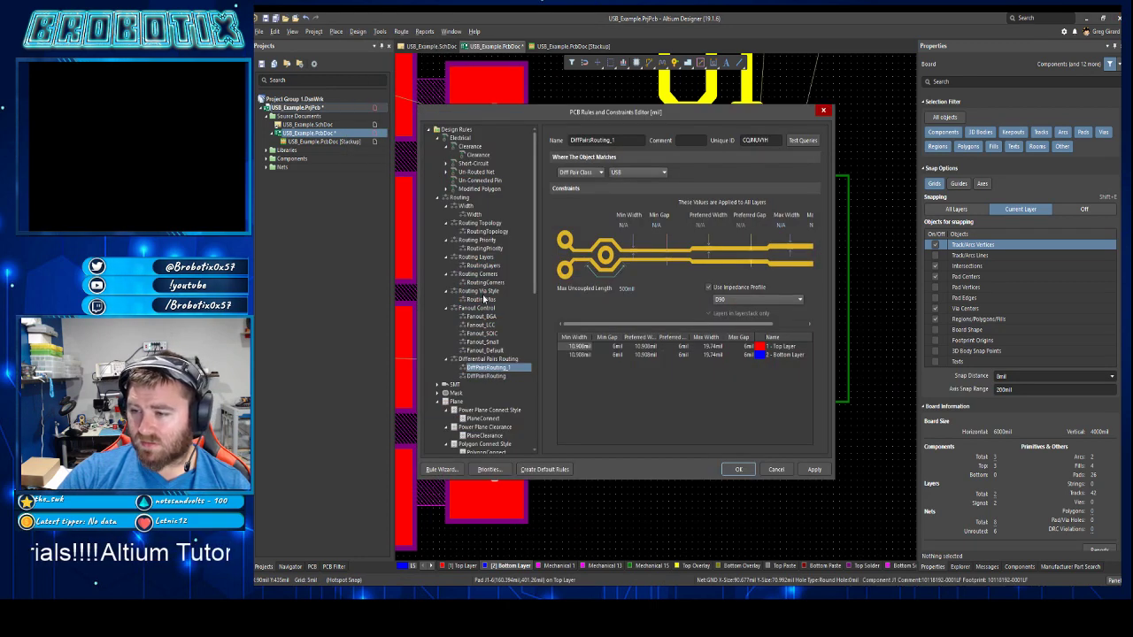
pyautogui.click(481, 300)
pyautogui.click(707, 270)
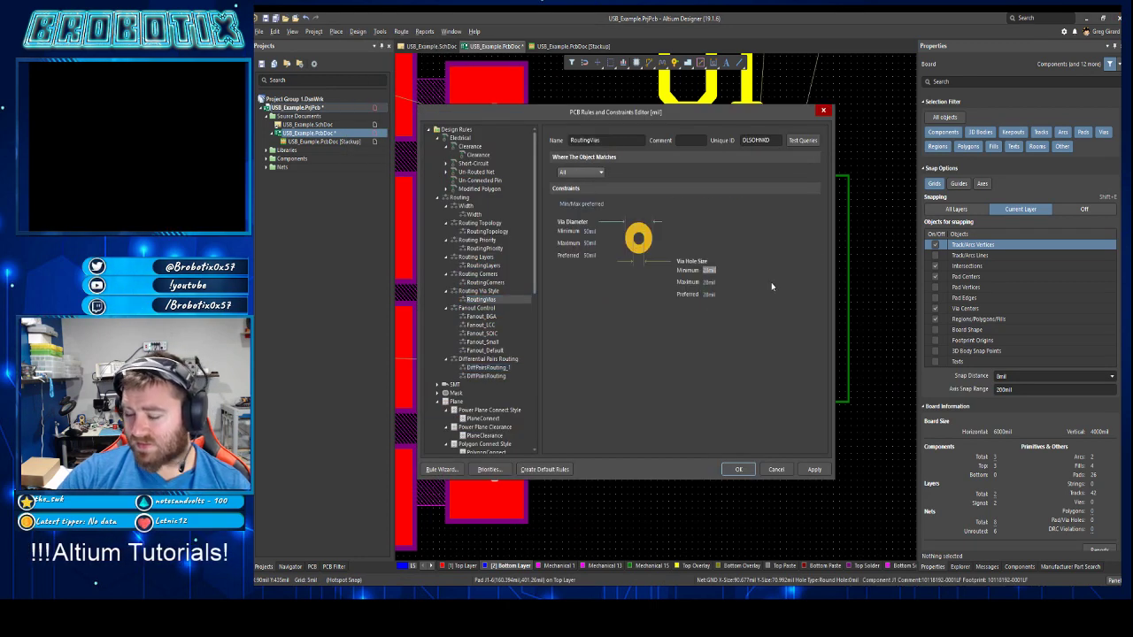
pyautogui.write('16')
pyautogui.press('Tab')
pyautogui.write('16')
pyautogui.press('Tab')
pyautogui.write('1')
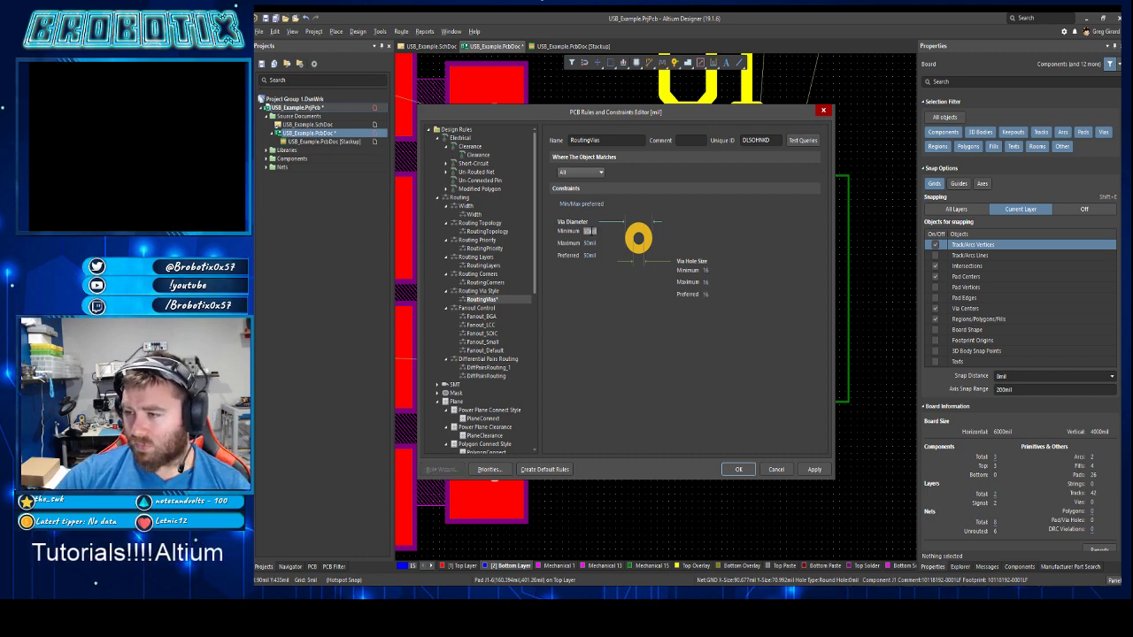
# - Set the RoutingVias rule's minimum, maximum and preferred via diameter to 24 mil and accept the rule changes
pyautogui.write('25')
pyautogui.press('Tab')
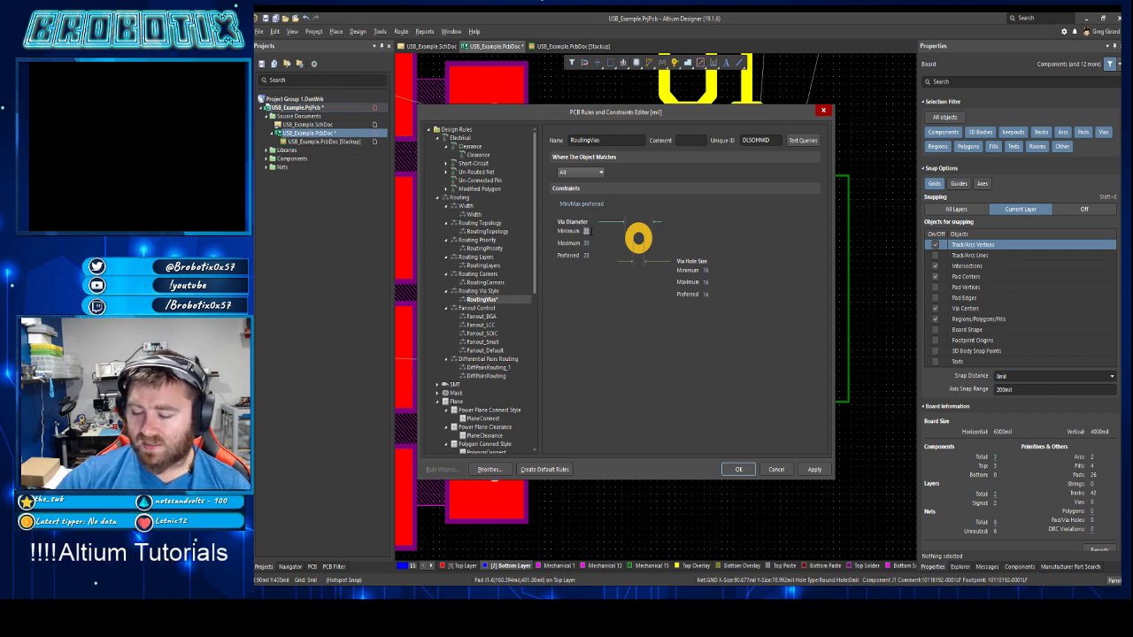
pyautogui.write('24')
pyautogui.press('Tab')
pyautogui.write('2')
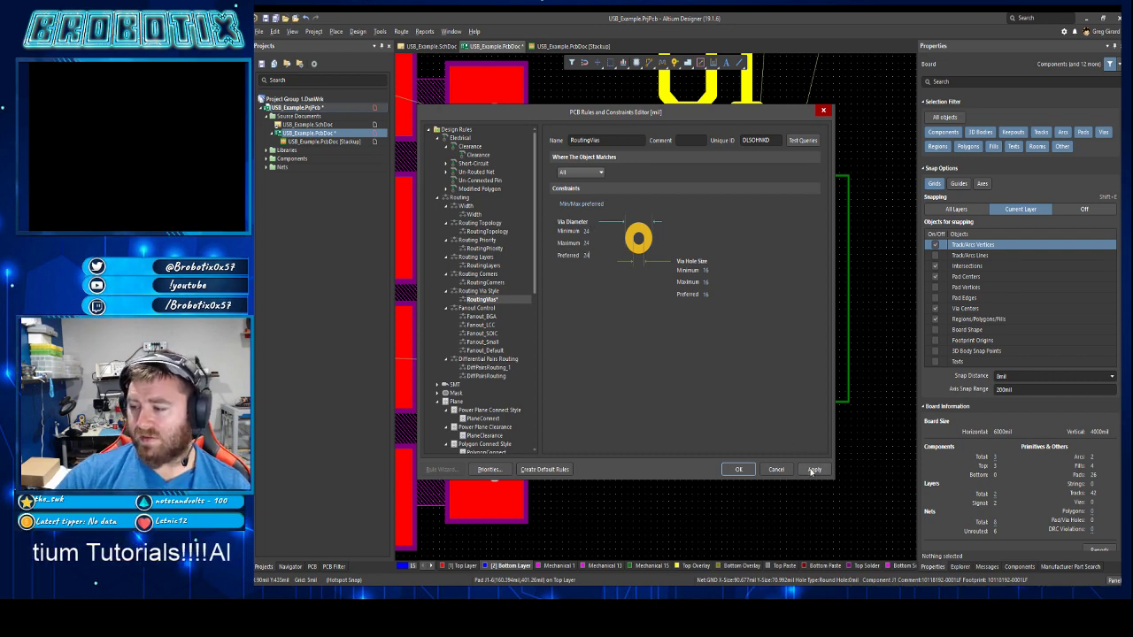
pyautogui.click(738, 469)
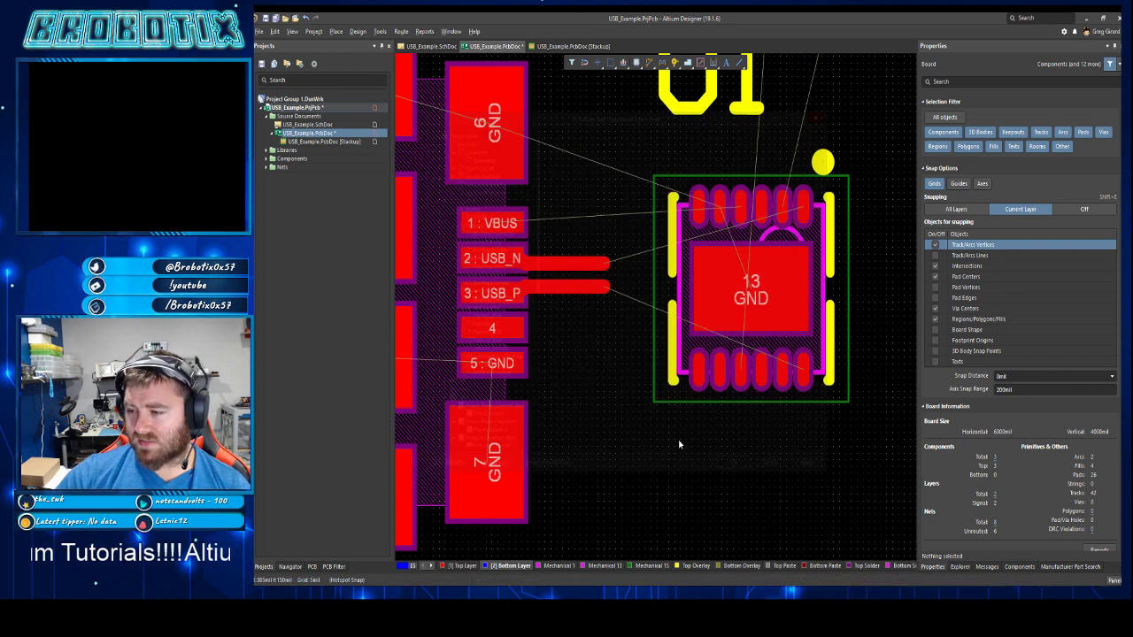
# - Resume routing the USB differential pair from its open track ends and take it to the Bottom Layer through a pair of vias
pyautogui.rightClick(606, 330)
pyautogui.press('Escape')
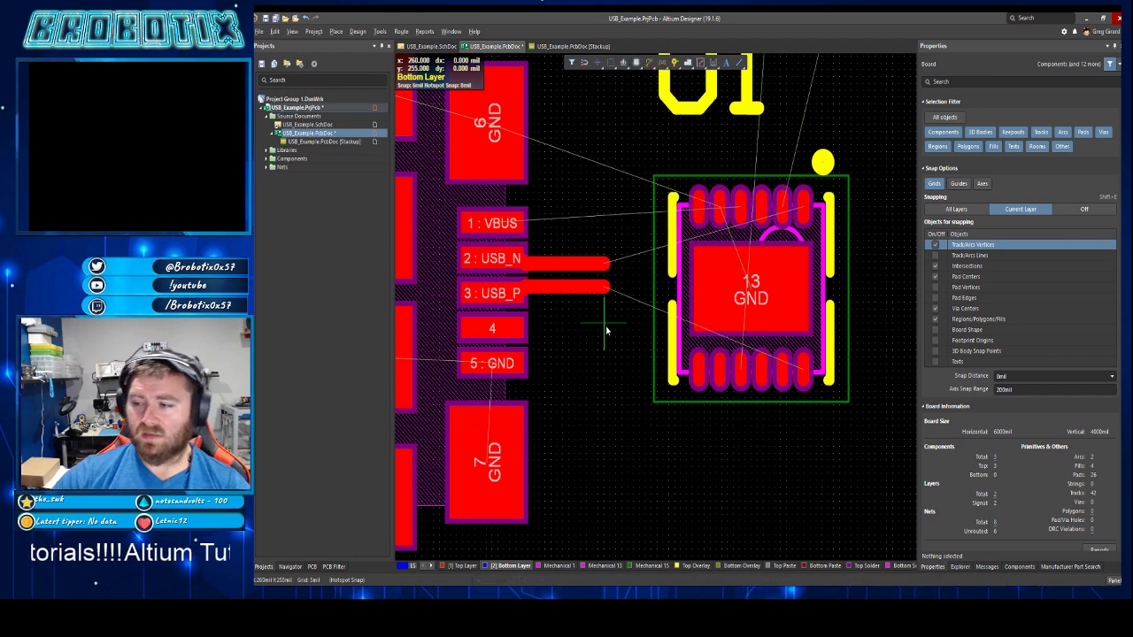
pyautogui.click(400, 33)
pyautogui.click(437, 75)
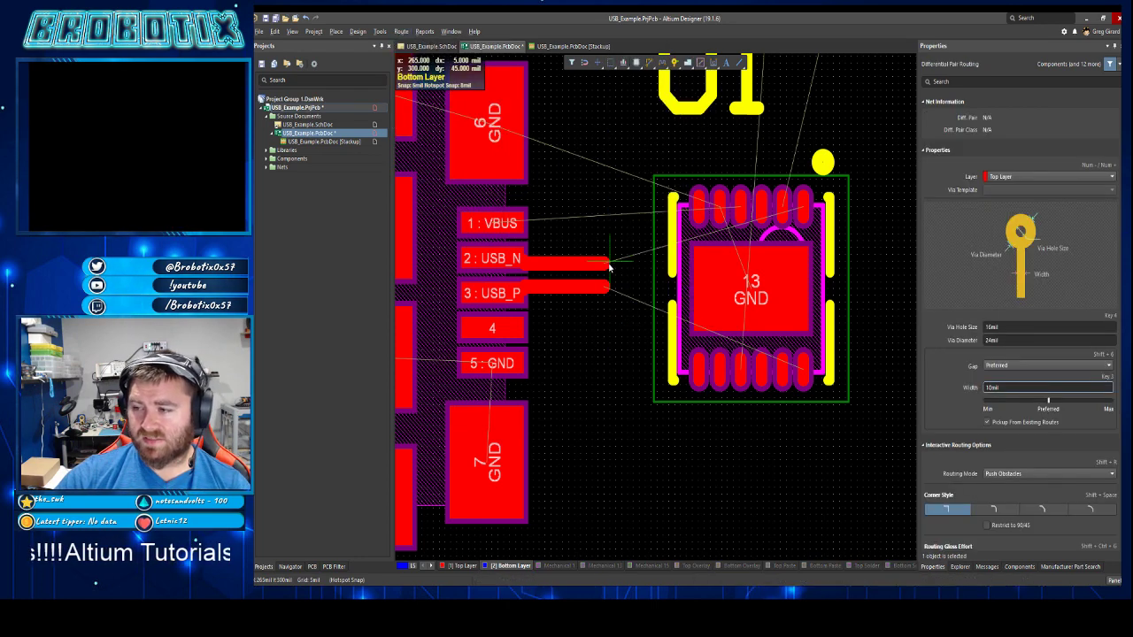
pyautogui.click(606, 264)
pyautogui.press('KP_Add')
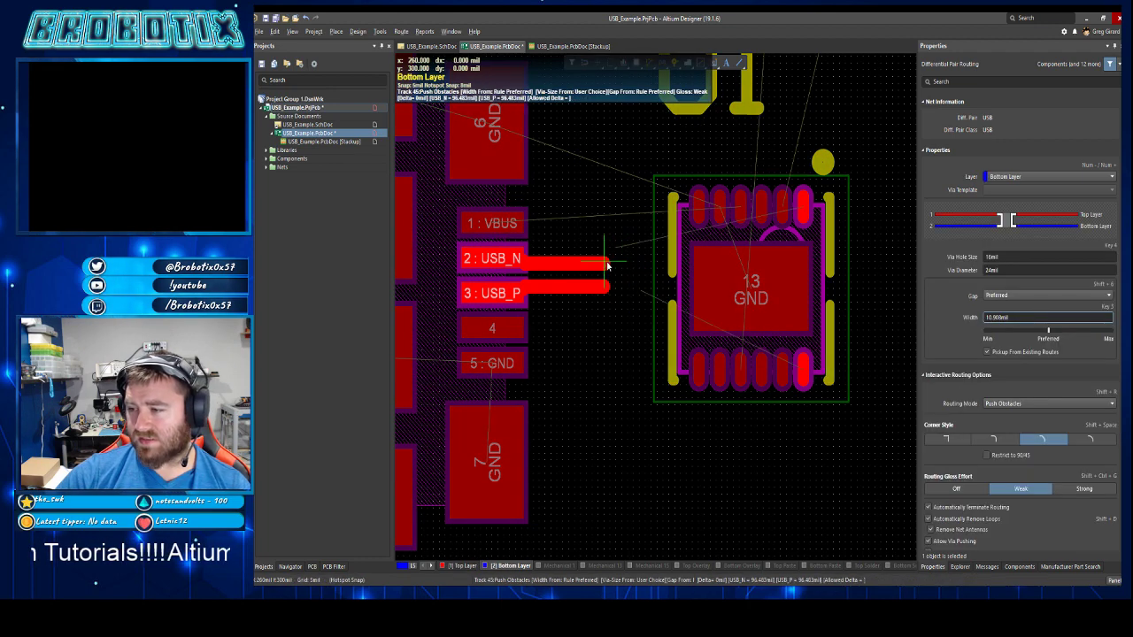
pyautogui.click(615, 277)
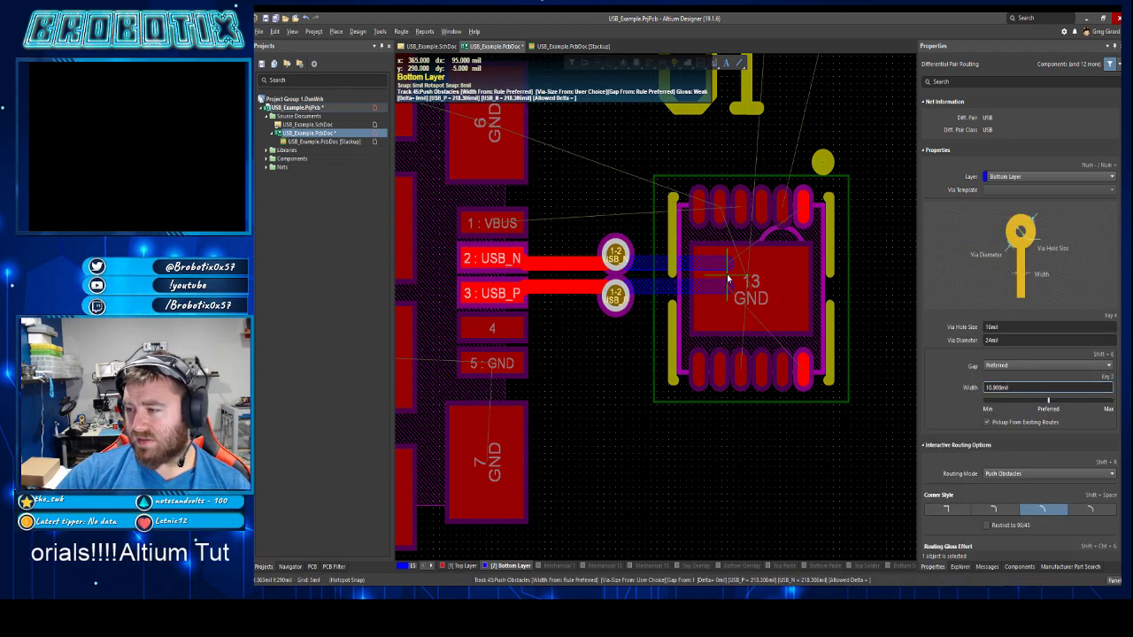
# - Route the USB pair straight beneath U1 on the Bottom Layer and return to the Top Layer through a via pair beyond it
pyautogui.click(832, 277)
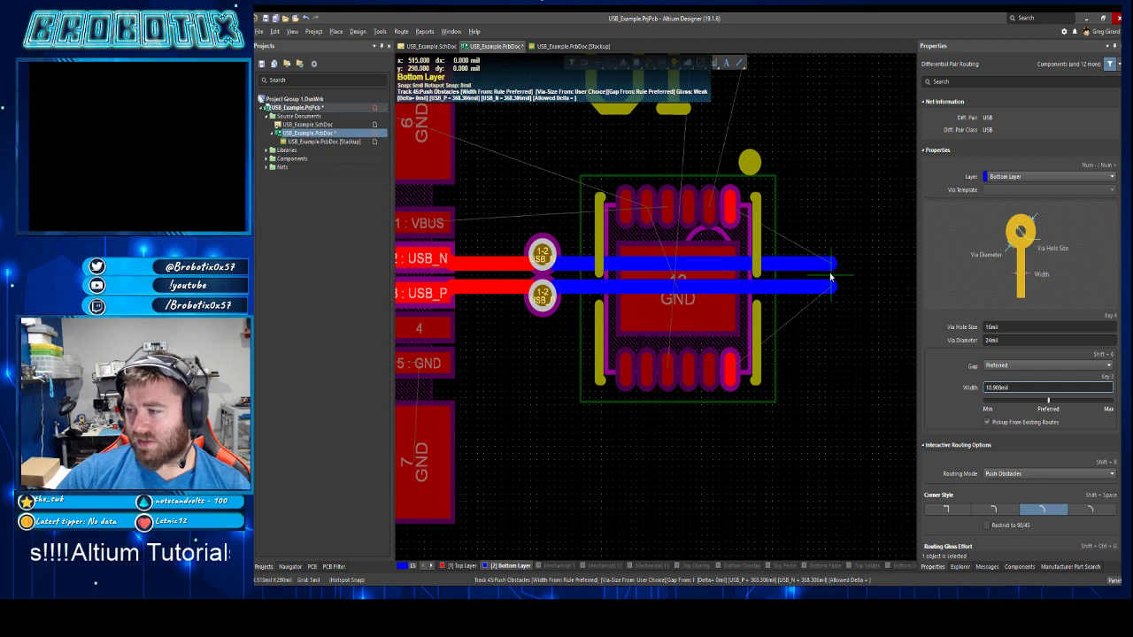
pyautogui.press('KP_Add')
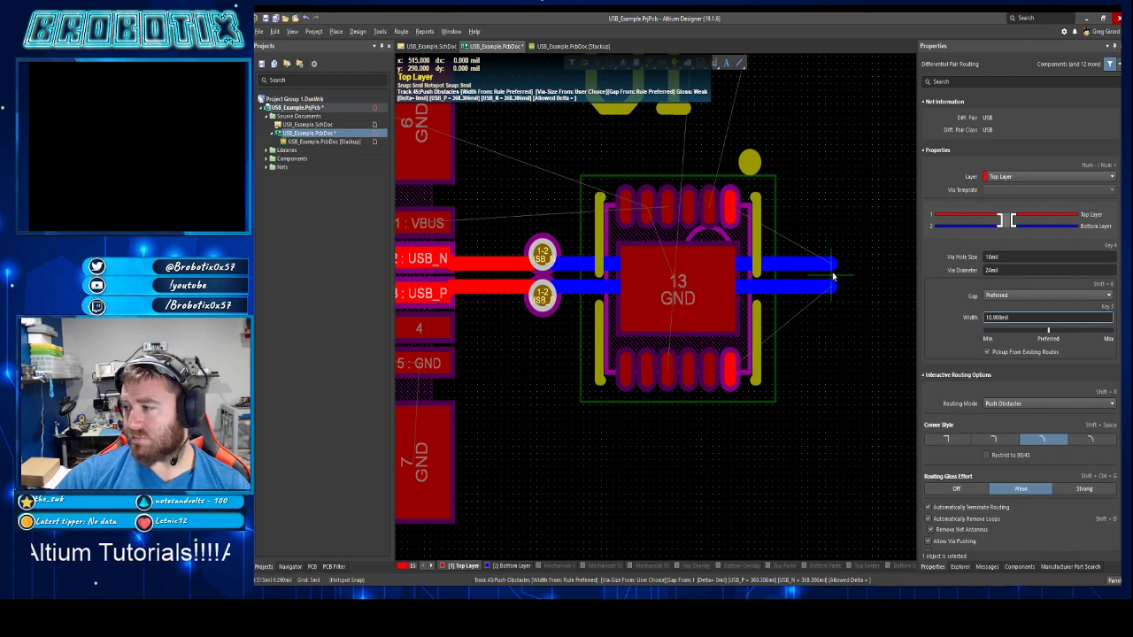
pyautogui.click(832, 277)
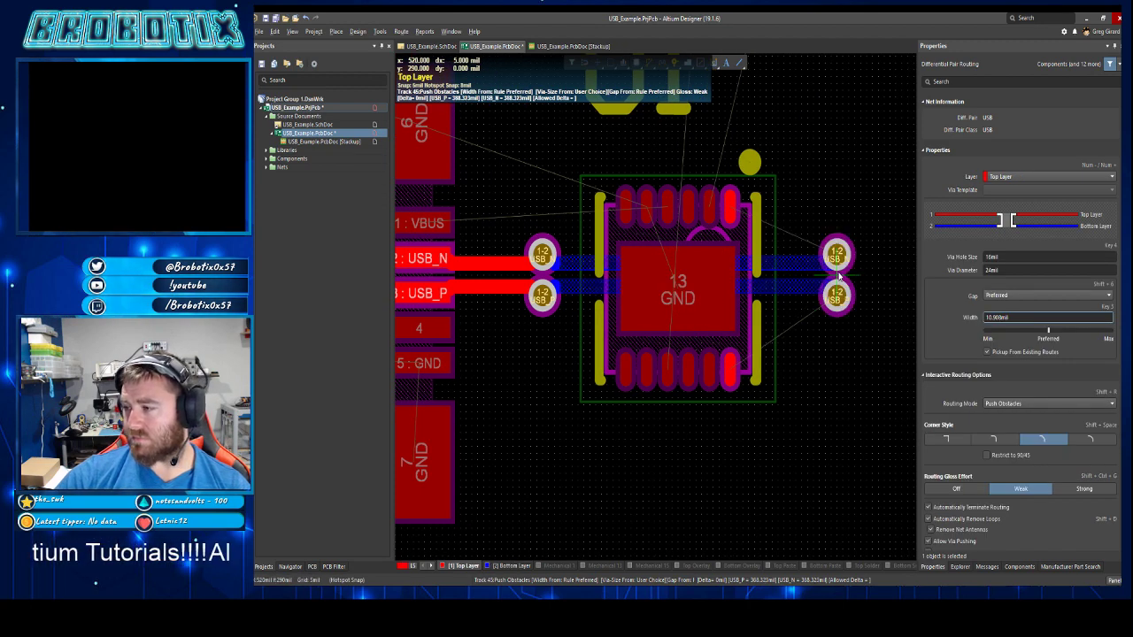
# - Connect the USB pair from the far vias back to U1's USB_N and USB_P pads and finish routing
pyautogui.click(730, 210)
pyautogui.press('Escape')
pyautogui.click(801, 264)
pyautogui.click(806, 175)
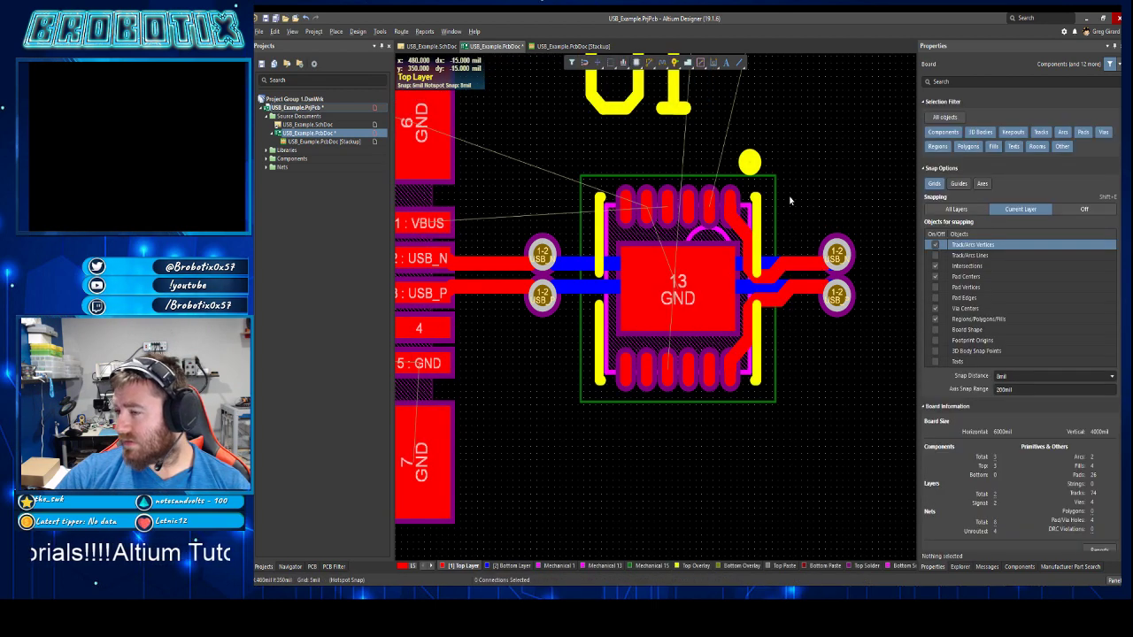
# - Highlight the USB class and its differential pair in the Differential Pairs Editor to list the pair's nets
pyautogui.click(329, 567)
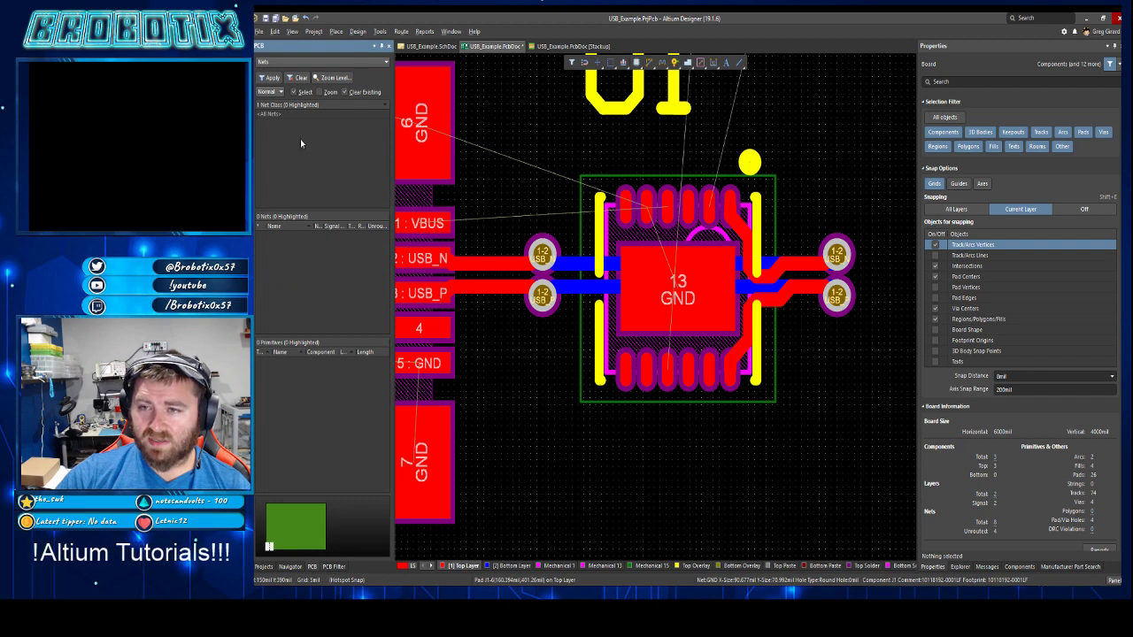
pyautogui.click(311, 64)
pyautogui.click(281, 114)
pyautogui.click(263, 122)
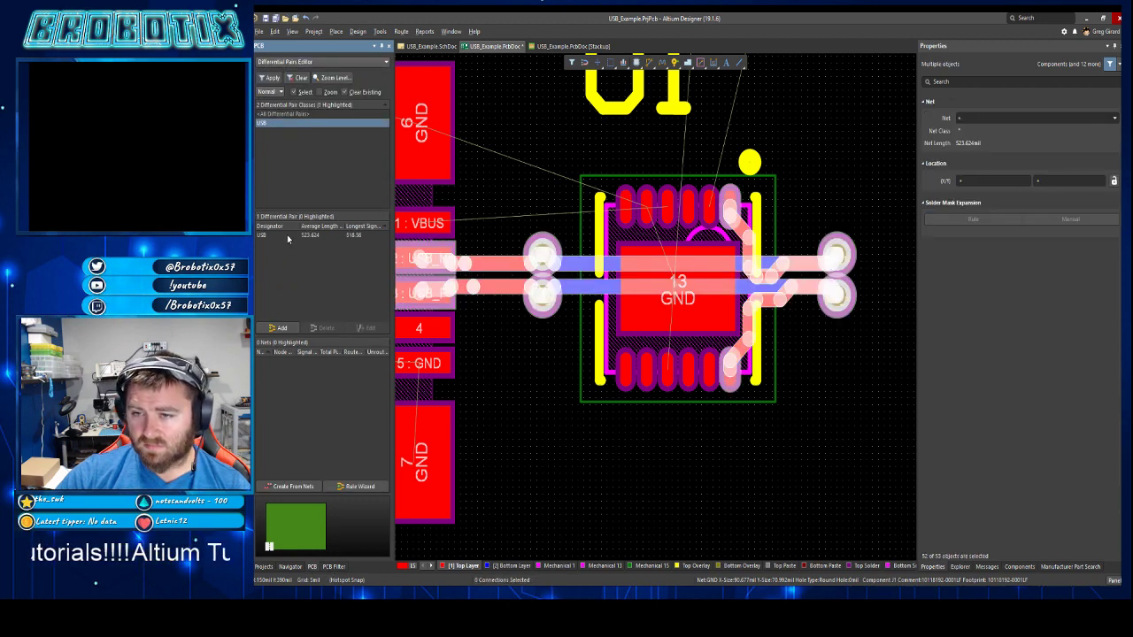
pyautogui.click(287, 235)
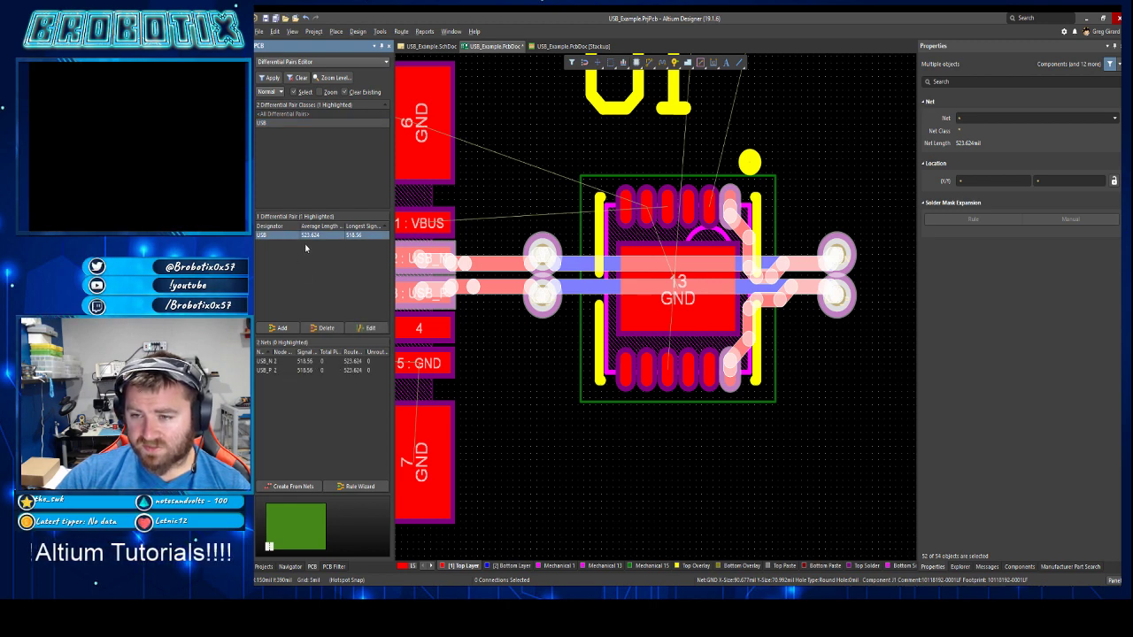
# - Check the USB_N net's settings without changing them, and compare the routed lengths of USB_N and USB_P
pyautogui.doubleClick(309, 361)
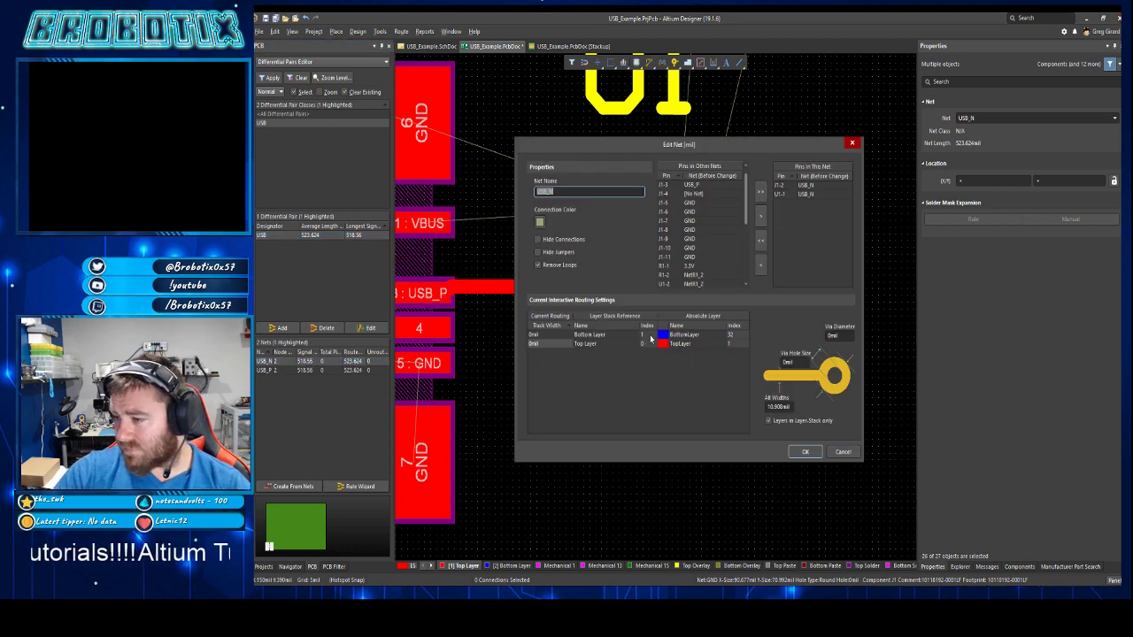
pyautogui.click(843, 453)
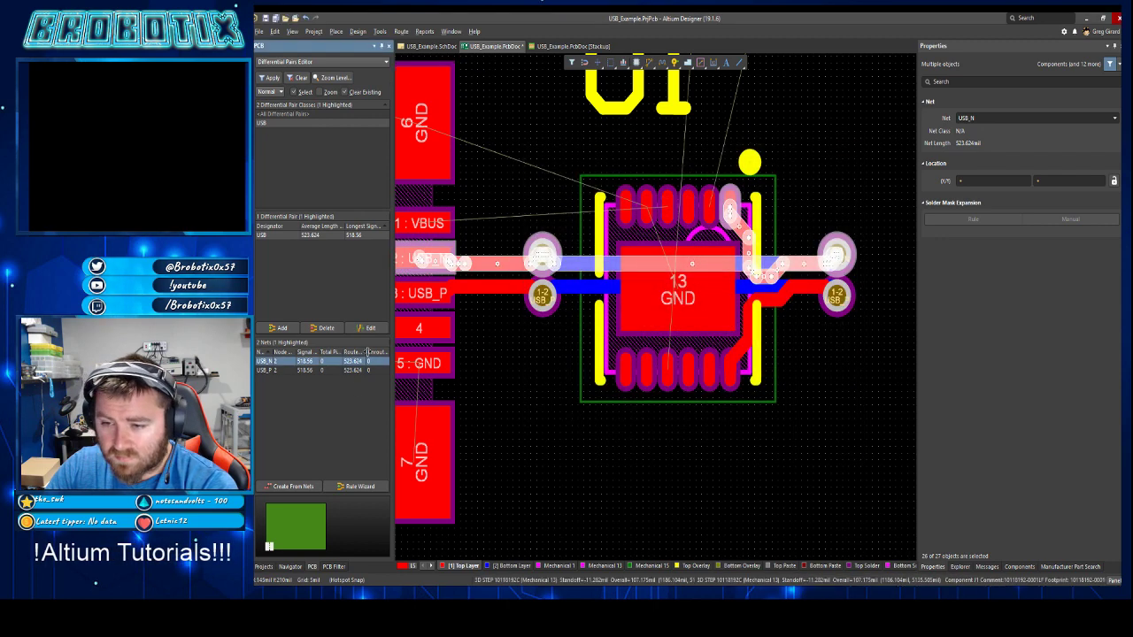
pyautogui.moveTo(368, 355); pyautogui.dragTo(374, 357)
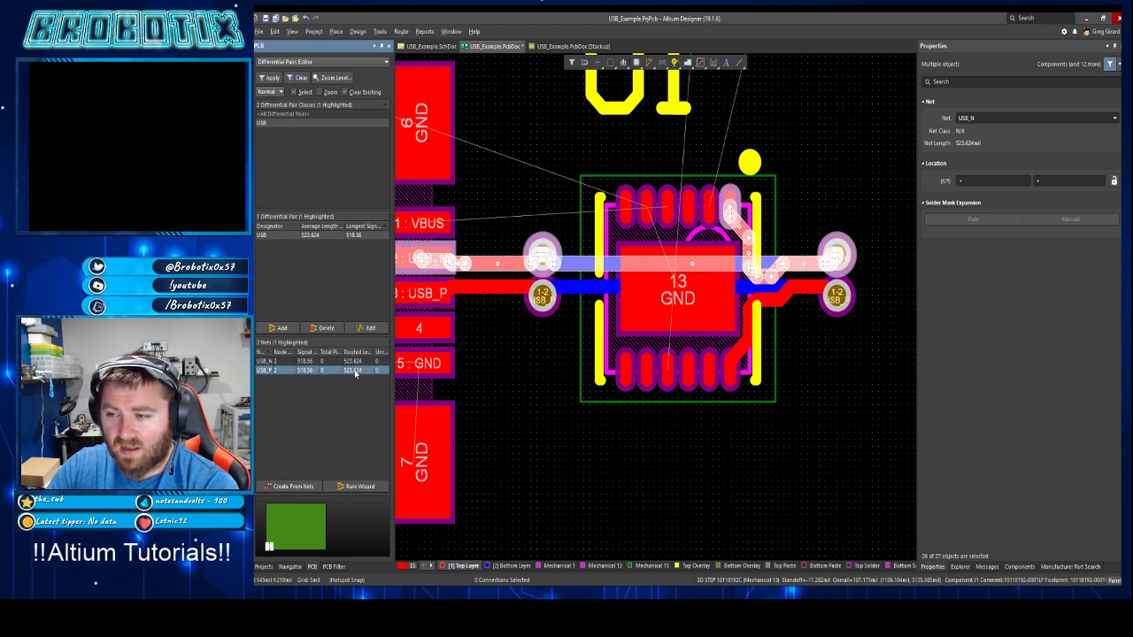
pyautogui.click(540, 367)
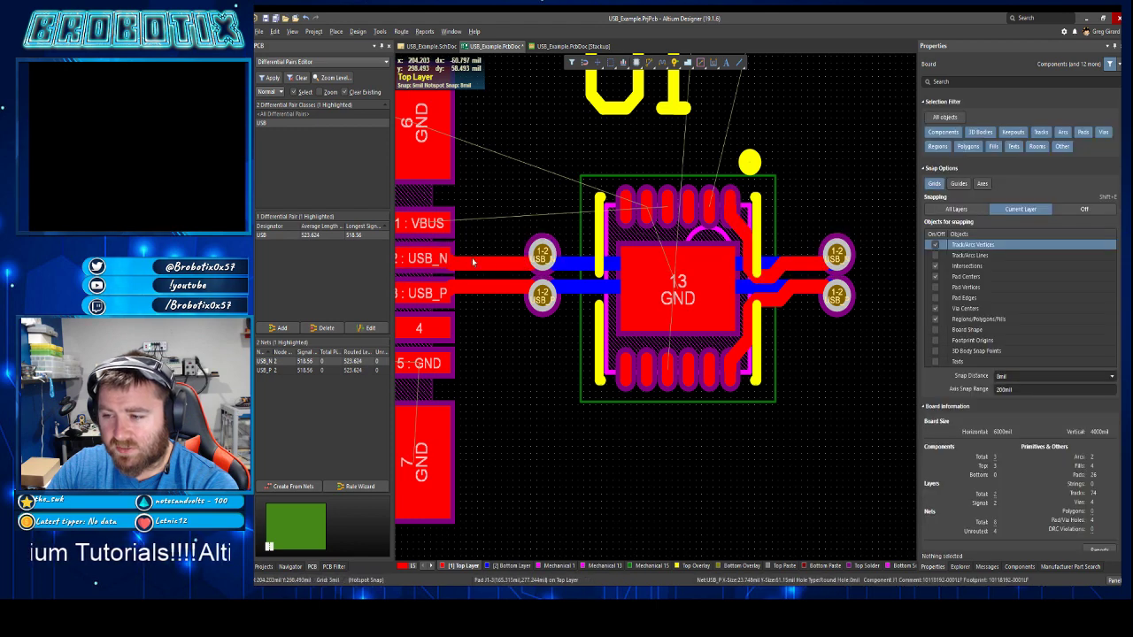
pyautogui.click(510, 356)
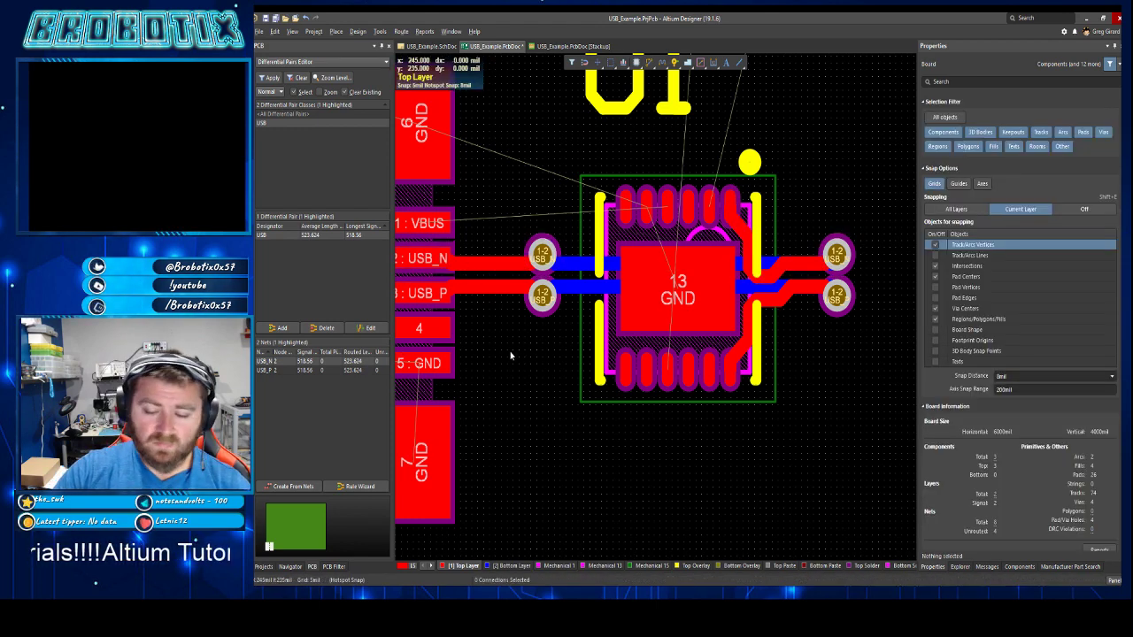
# - Move resistor R1 close to U1's upper row of pads and rotate it
pyautogui.scroll(2, 513, 319)
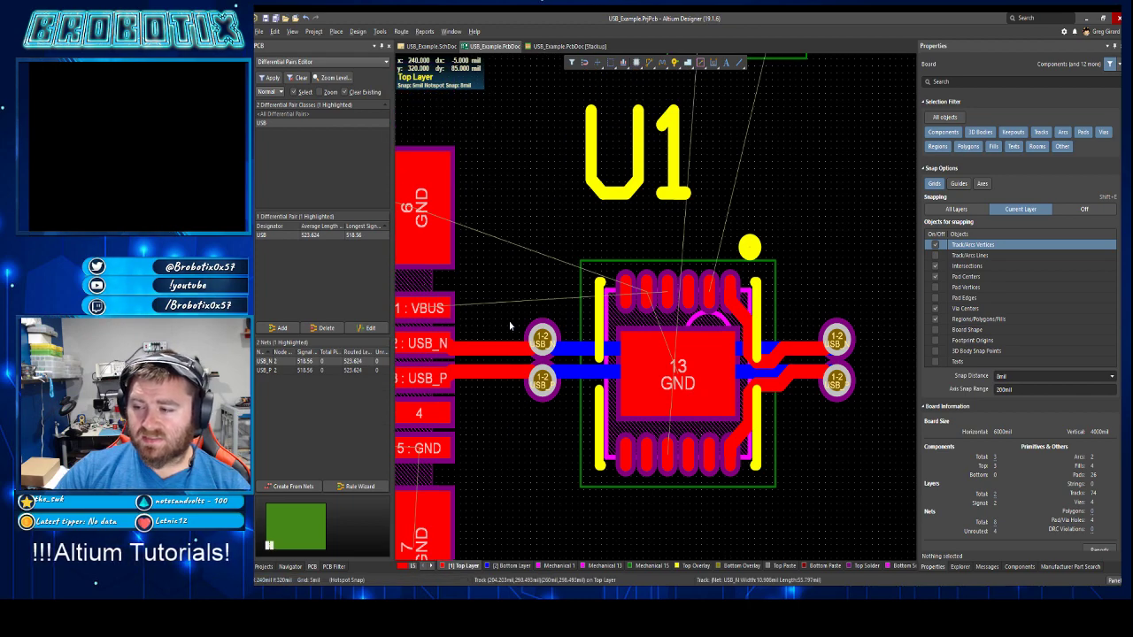
pyautogui.keyDown('ctrl'); pyautogui.scroll(-4, 509, 327); pyautogui.keyUp('ctrl')
pyautogui.moveTo(607, 172); pyautogui.dragTo(627, 255)
pyautogui.press('space')
pyautogui.press('space')
# - Shift U1's designator to the left of R1, adjust R1's placement above U1, and save the board
pyautogui.moveTo(568, 238); pyautogui.dragTo(535, 259)
pyautogui.moveTo(627, 255); pyautogui.dragTo(594, 229)
pyautogui.click(657, 220)
pyautogui.hotkey('ctrl', 's')
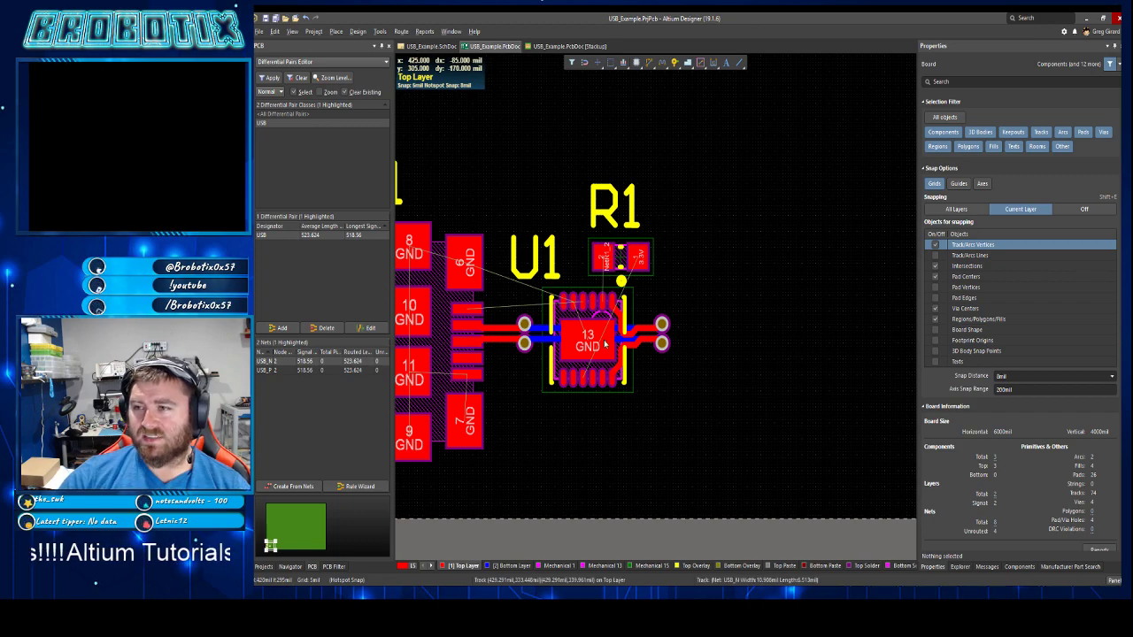
# - Review the stackup's D90 impedance profile and the schematic's USB nets, and return to the PCB layout
pyautogui.hotkey('ctrl', 'Tab')
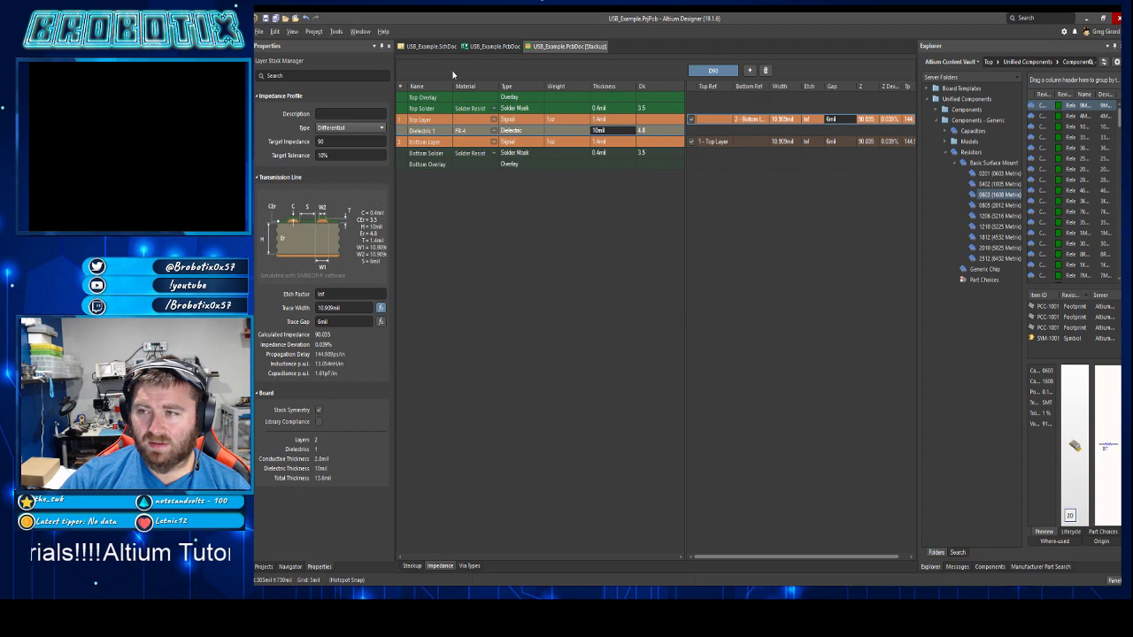
pyautogui.click(429, 46)
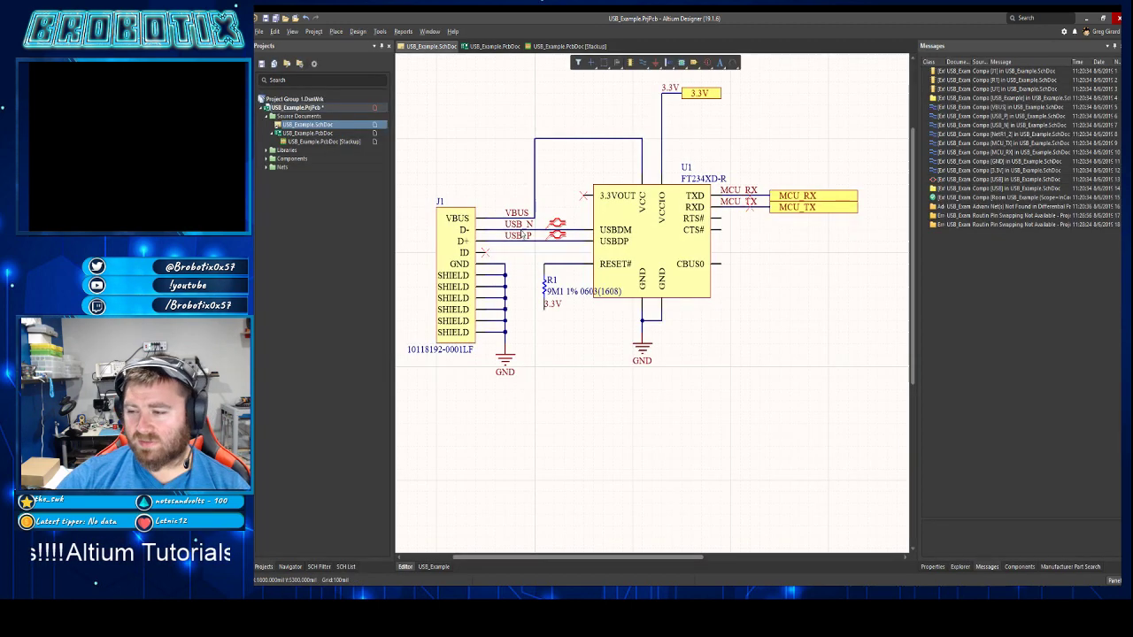
pyautogui.click(492, 46)
# - Tidy the silkscreen designators, centring J1's above its pads and placing U1's above its footprint, left of R1
pyautogui.keyDown('ctrl'); pyautogui.scroll(-1, 533, 442); pyautogui.keyUp('ctrl')
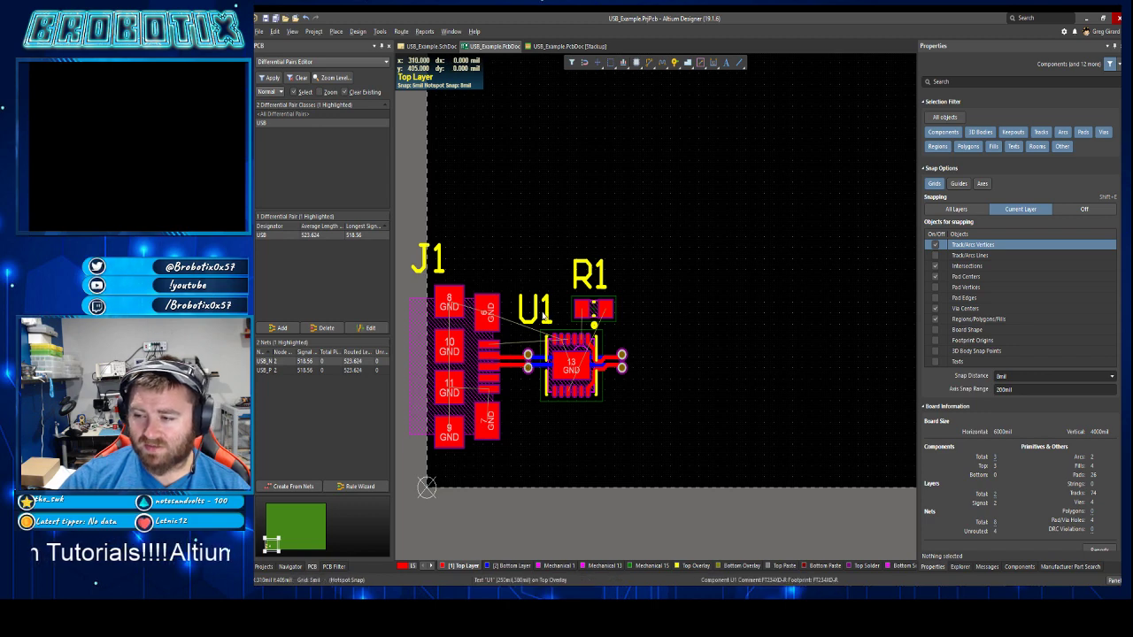
pyautogui.moveTo(543, 315); pyautogui.dragTo(528, 312)
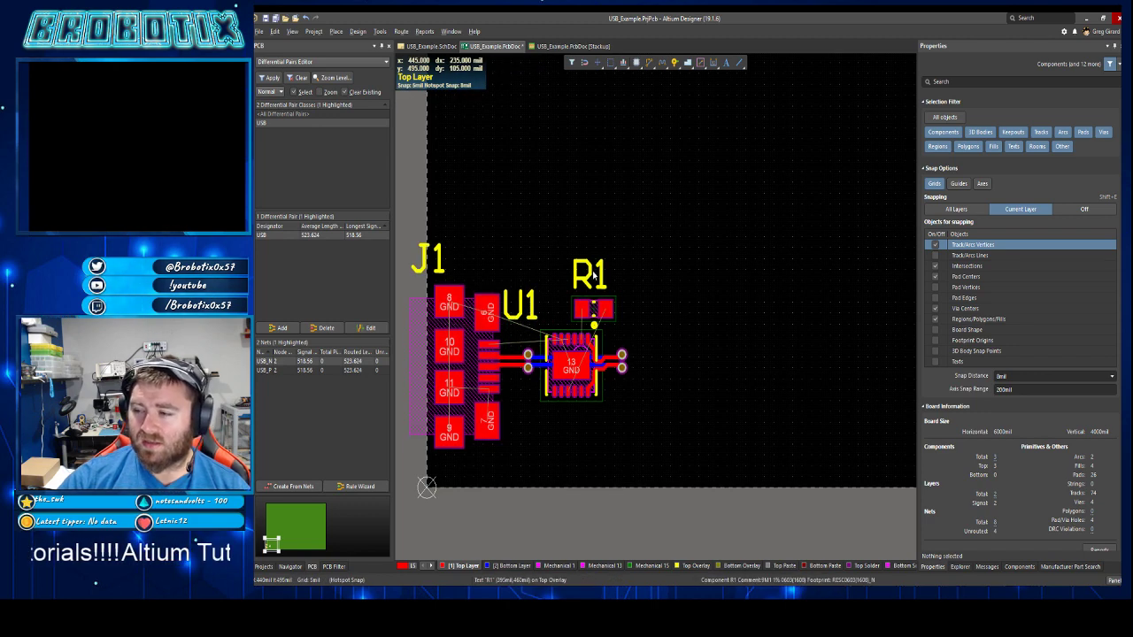
pyautogui.moveTo(593, 276); pyautogui.dragTo(575, 291)
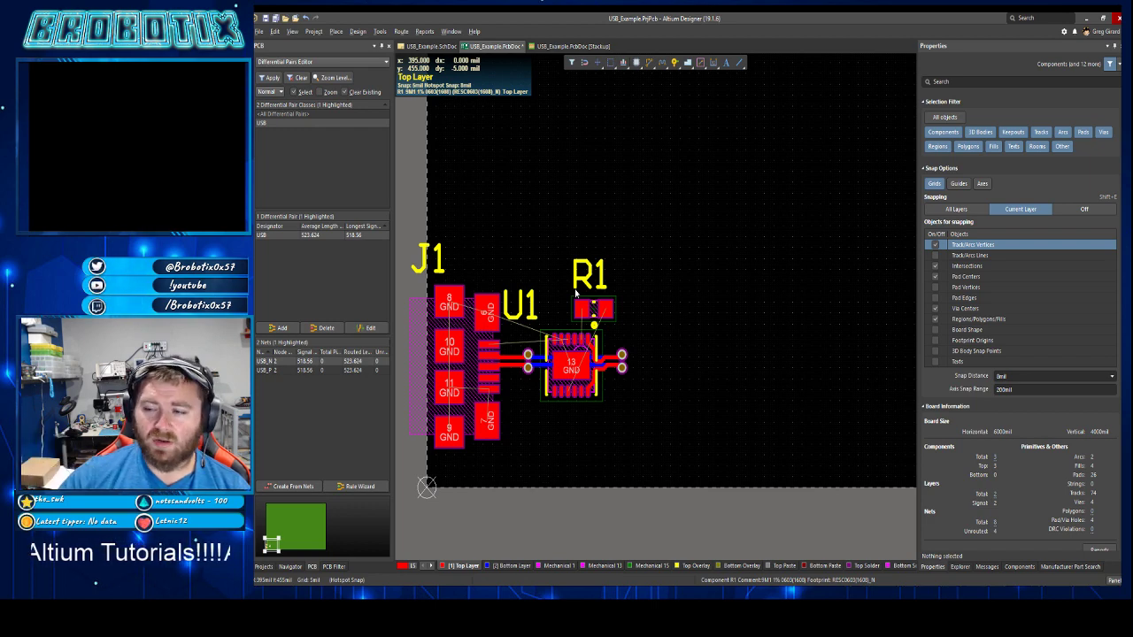
pyautogui.moveTo(447, 260)
pyautogui.mouseDown()
pyautogui.moveTo(428, 274)
pyautogui.moveTo(437, 279)
pyautogui.mouseUp()
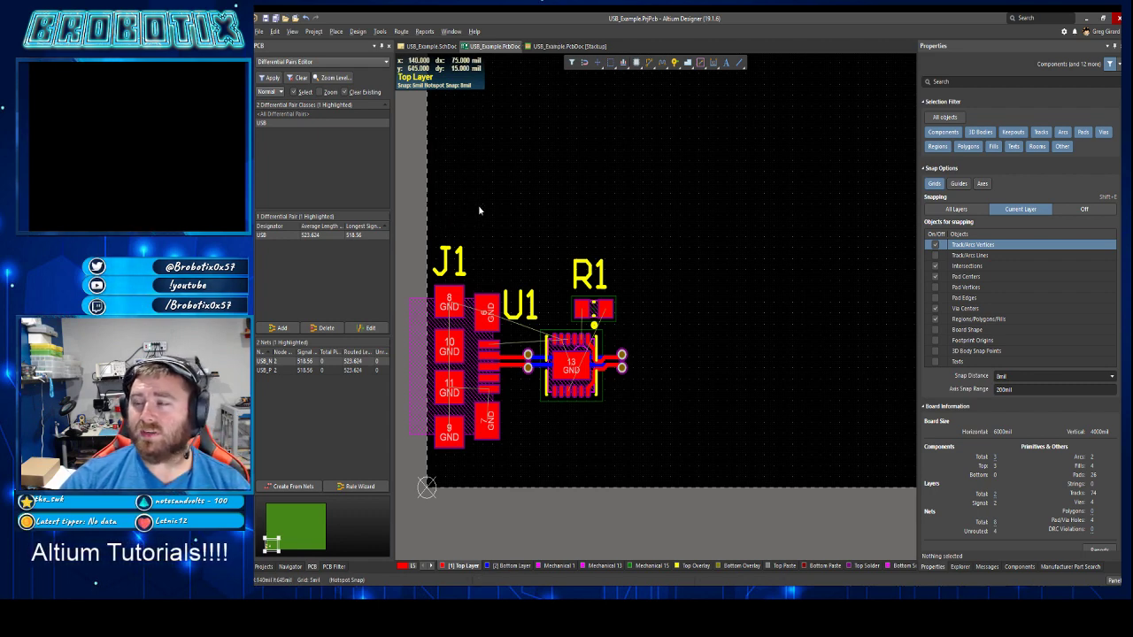
pyautogui.moveTo(520, 325); pyautogui.dragTo(535, 326)
pyautogui.click(546, 242)
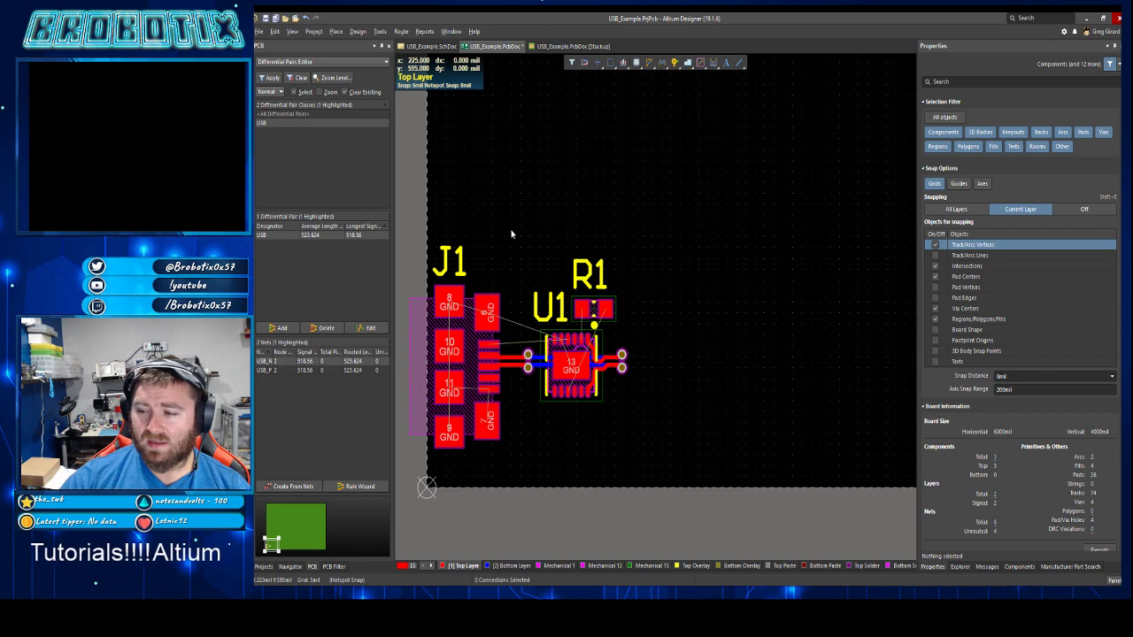
pyautogui.moveTo(548, 310); pyautogui.dragTo(534, 326)
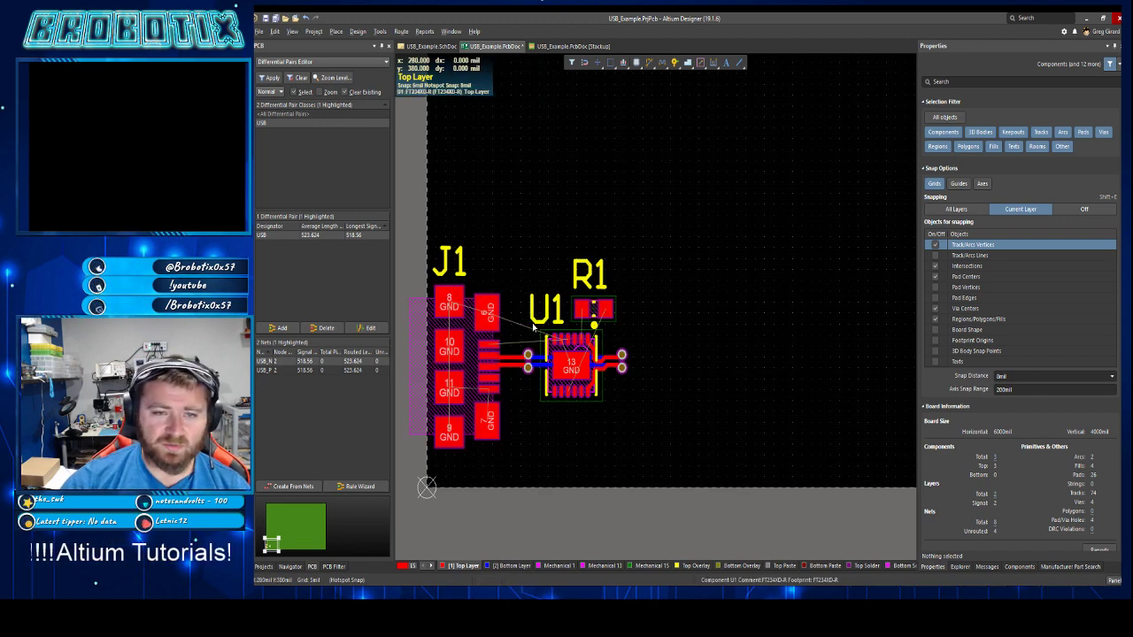